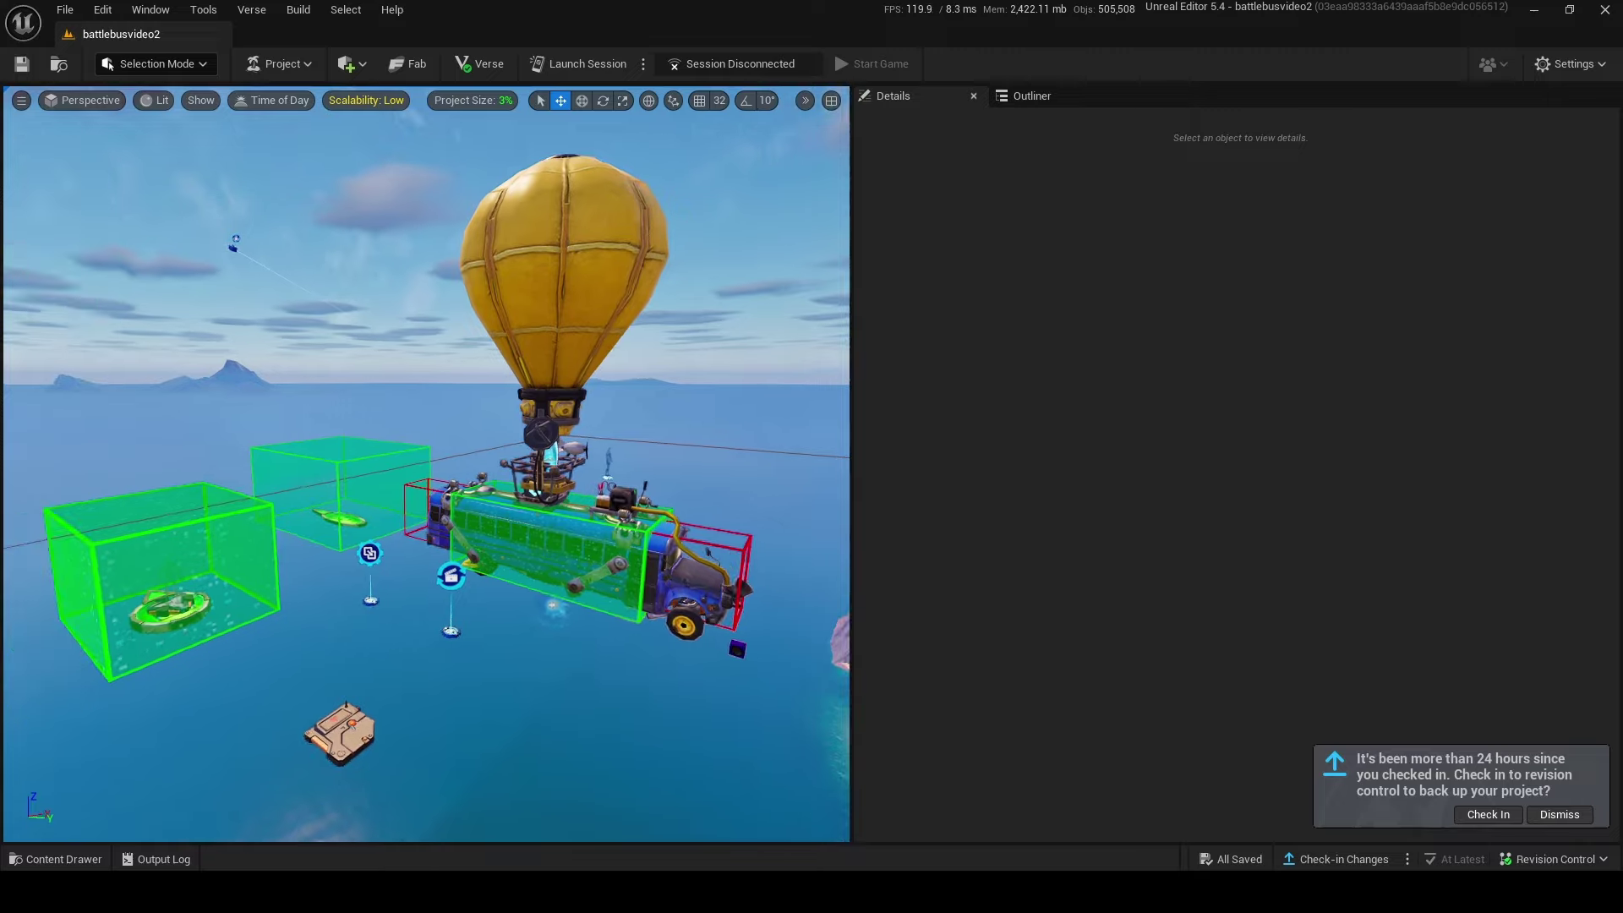
Examine the bus kick-out mutator zone, the enter and jump-out teleporters, and the orbit camera with their settings and event bindings
right_click_drag(426, 463, 463, 583)
left_click(463, 708)
right_click_drag(426, 463, 524, 423)
right_click_drag(426, 464, 356, 524)
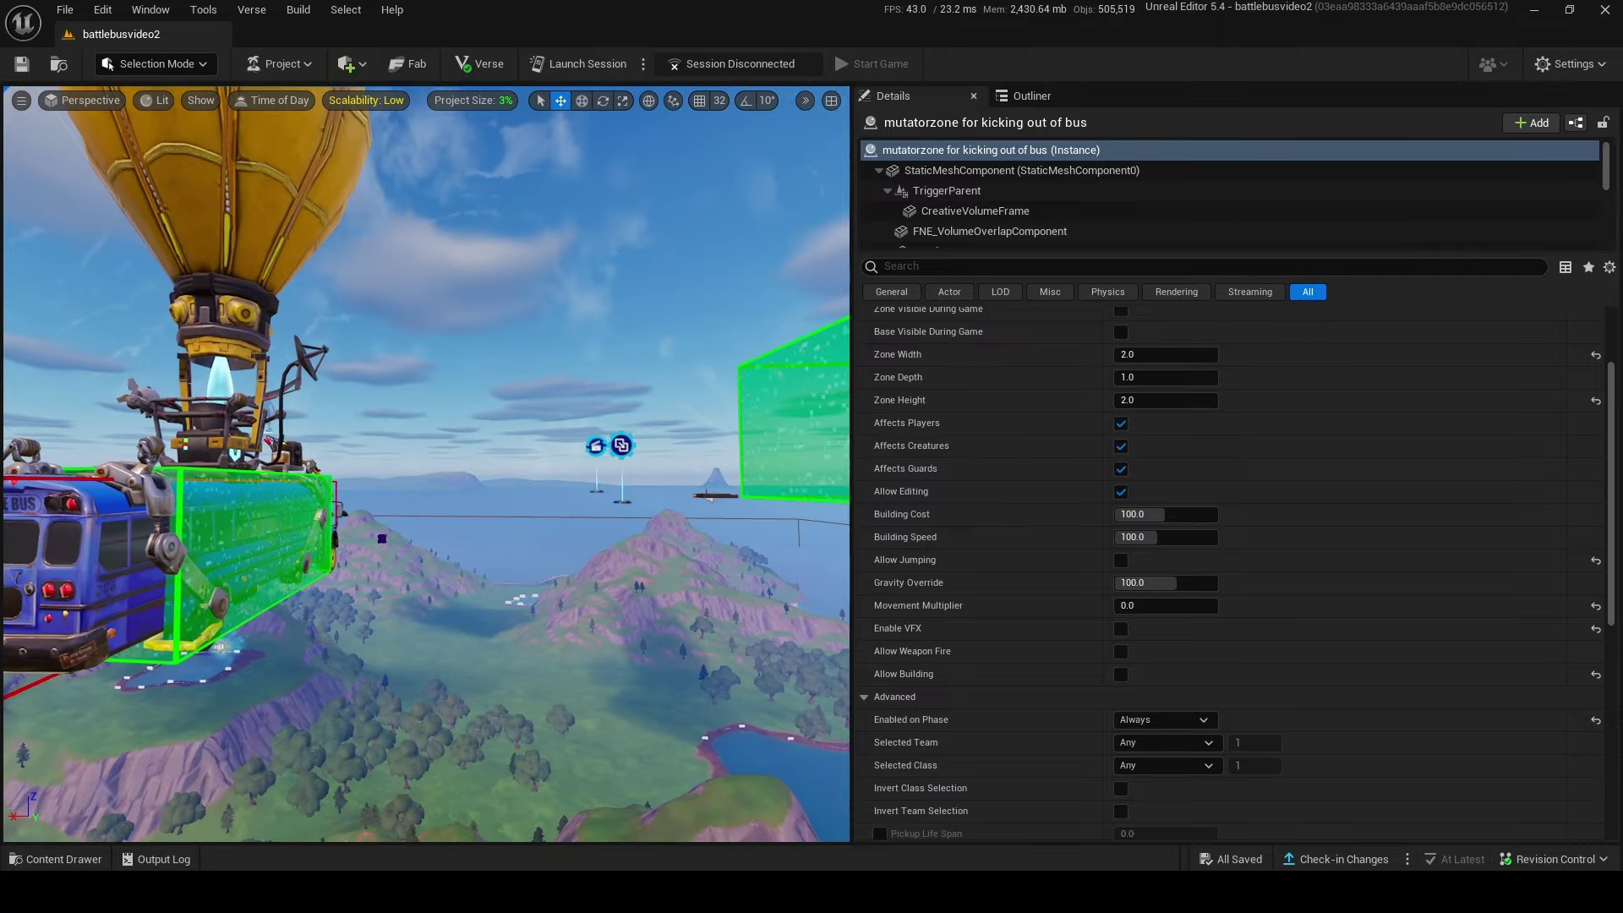
mouse_move(424, 450)
right_mouse_down()
mouse_move(338, 457)
mouse_move(355, 515)
mouse_move(424, 451)
right_mouse_up()
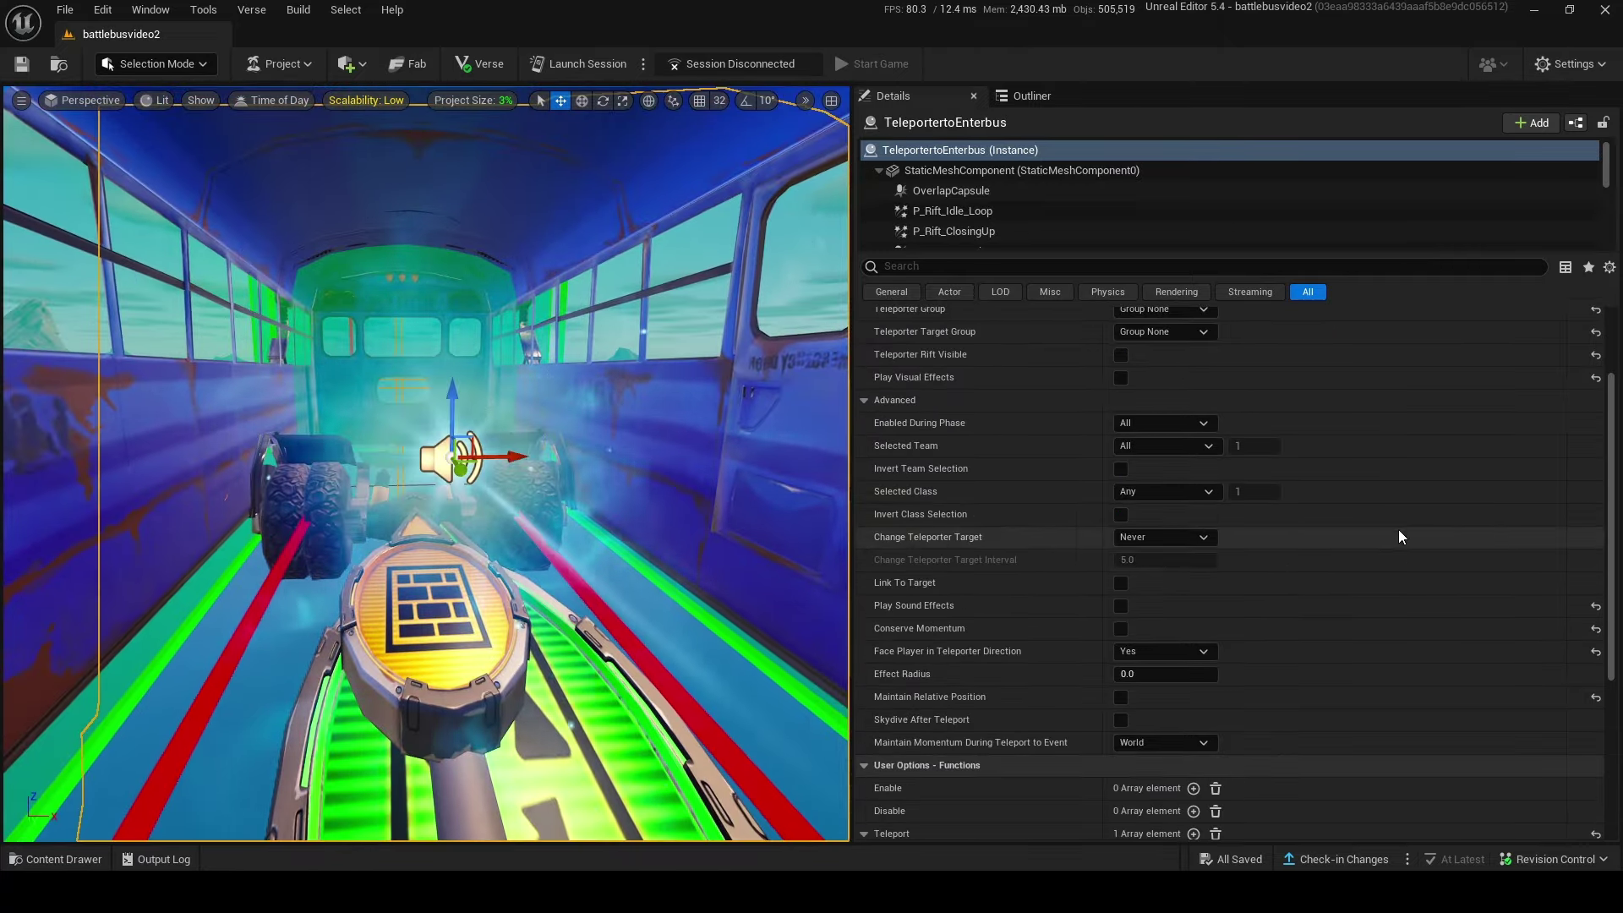
scroll(1396, 529, "down", 5)
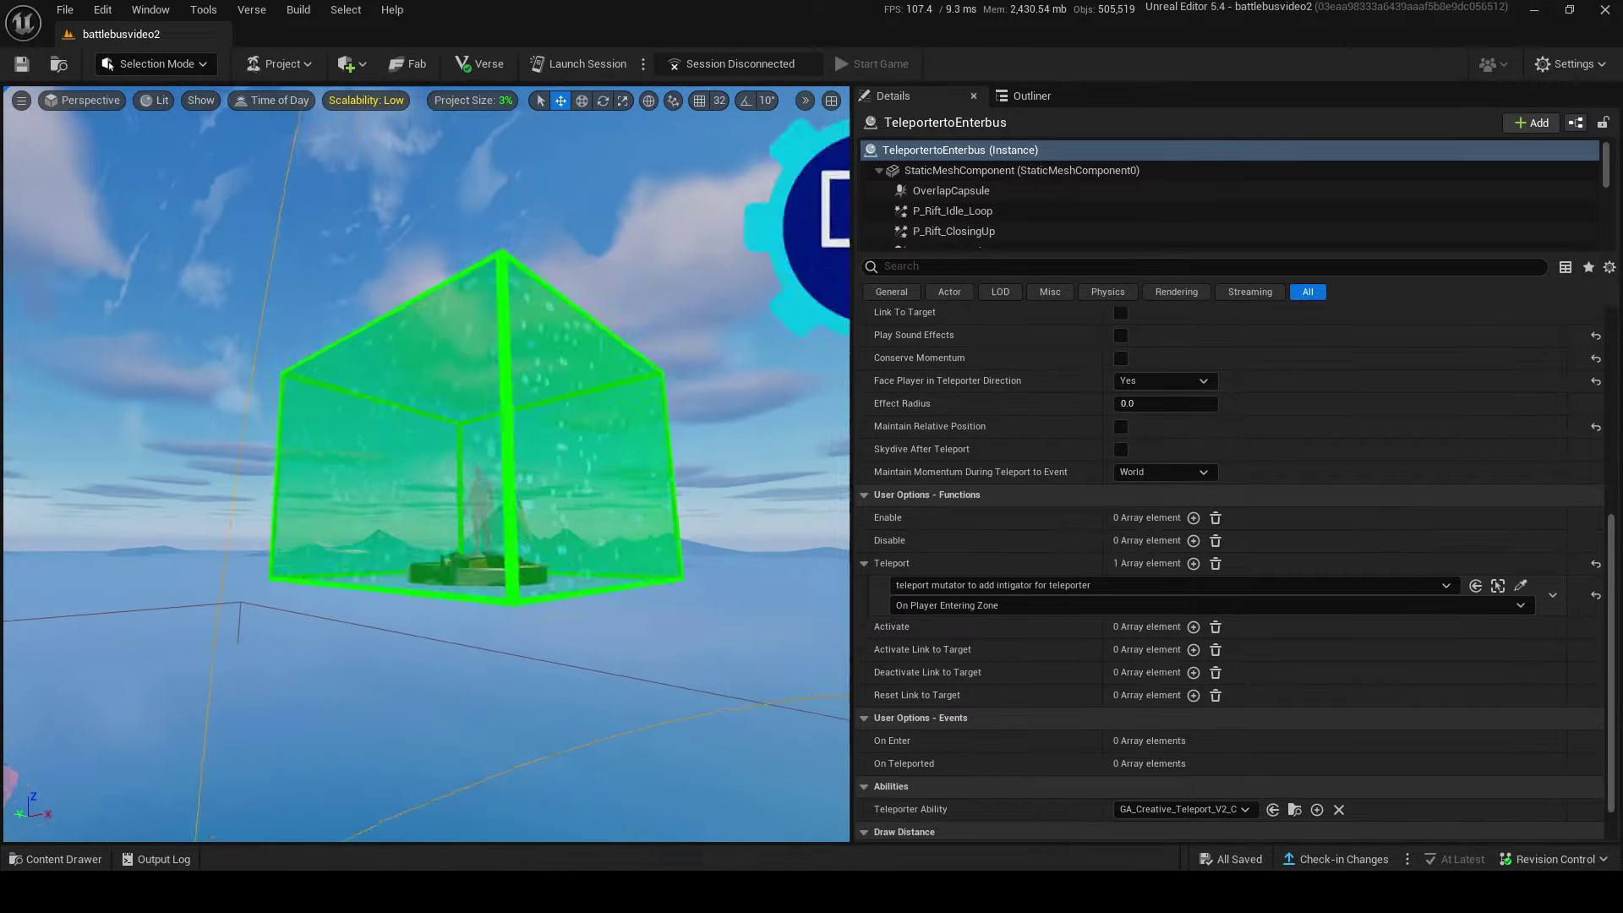
mouse_move(426, 463)
right_mouse_down()
mouse_move(508, 473)
mouse_move(414, 456)
right_mouse_up()
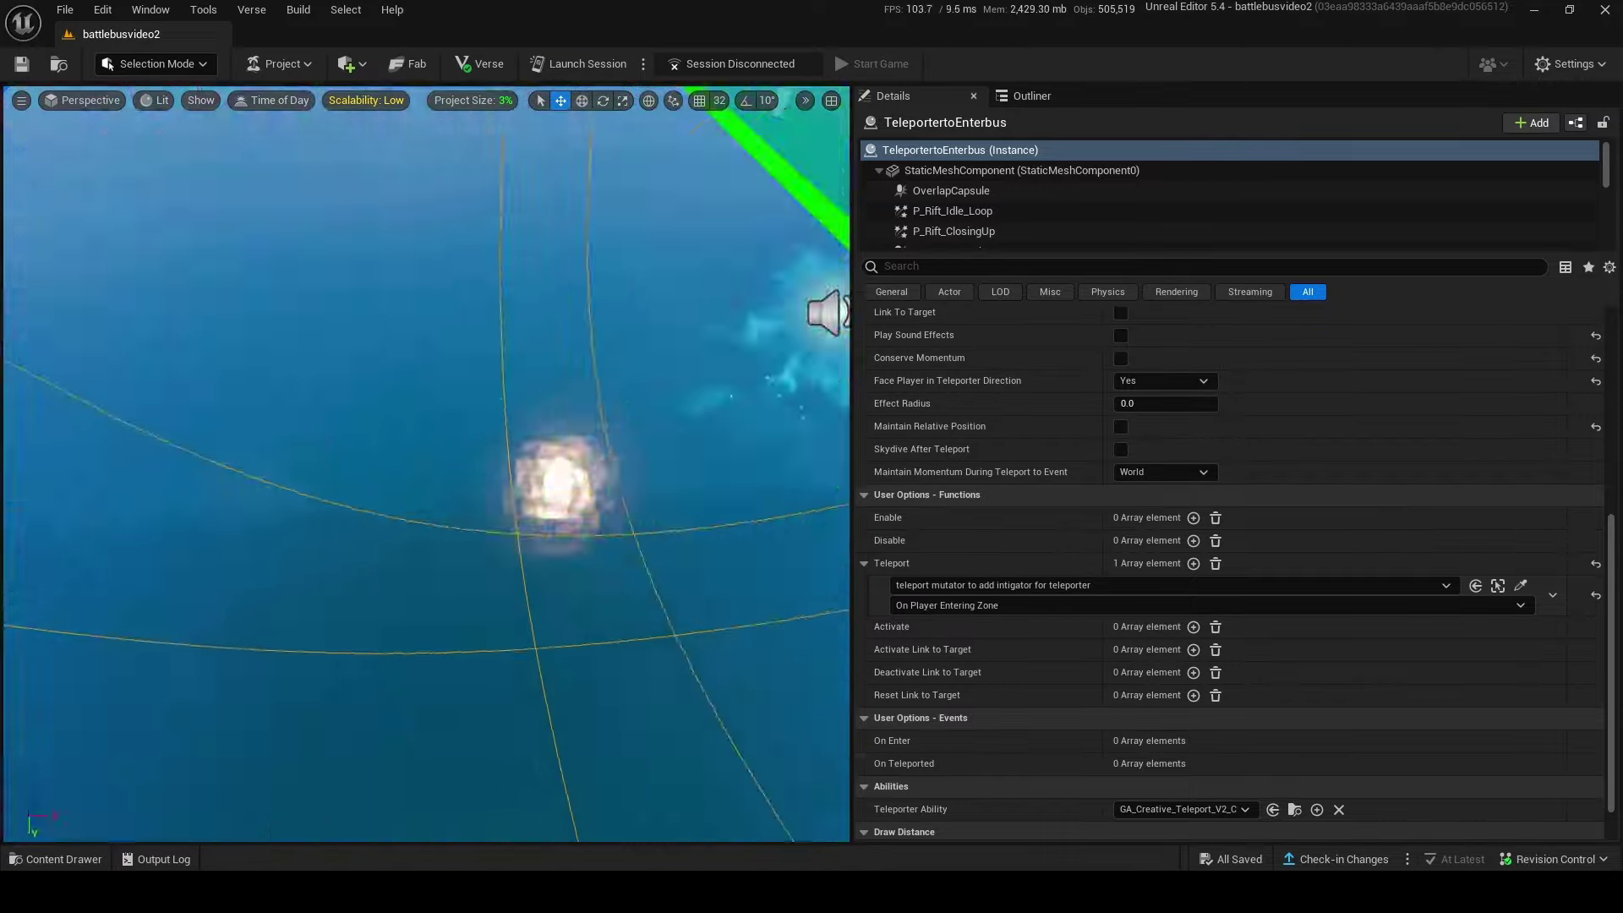
left_click(427, 508)
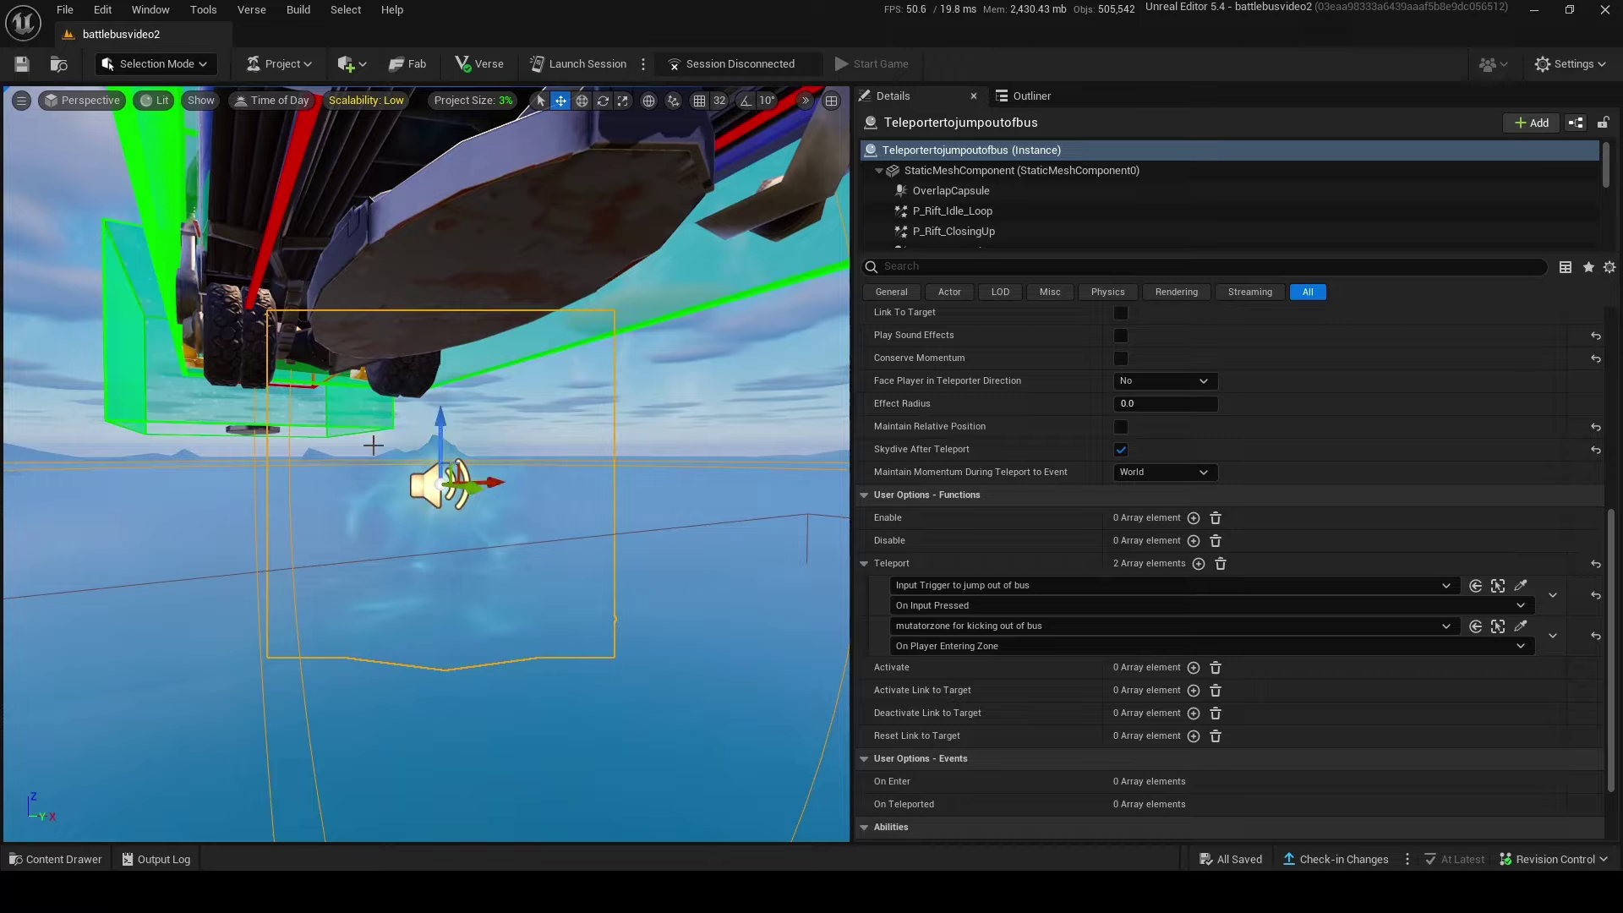
right_click_drag(373, 445, 508, 575)
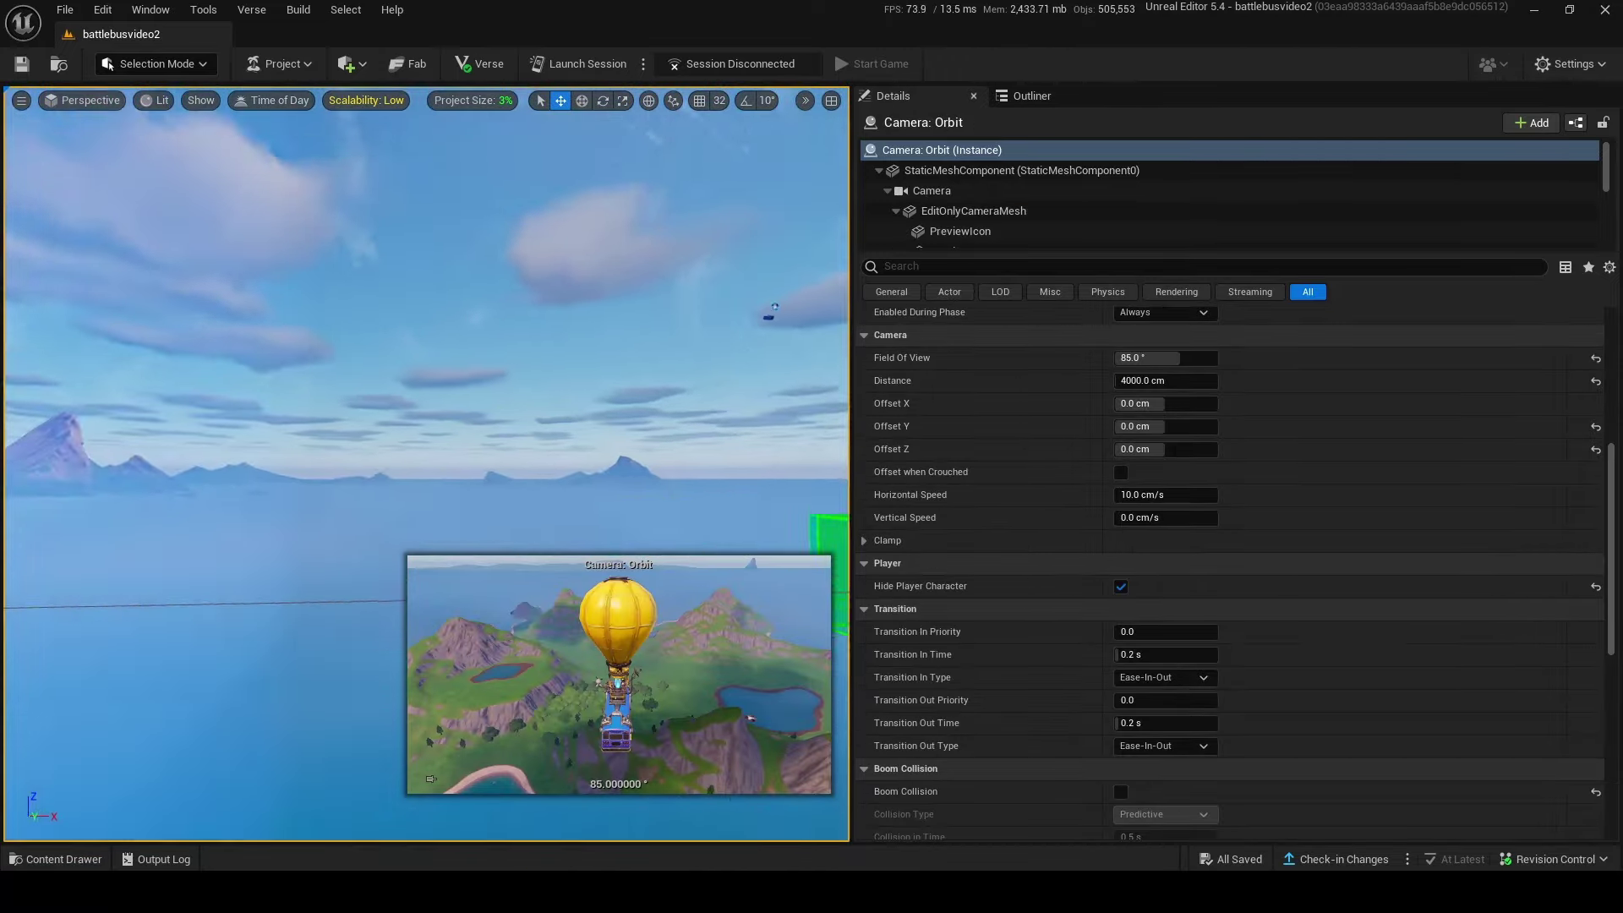
left_click(383, 383)
right_click_drag(384, 383, 689, 533)
Select the START BUS TRIGGER device and examine its activation, delay and function settings
left_click(575, 549)
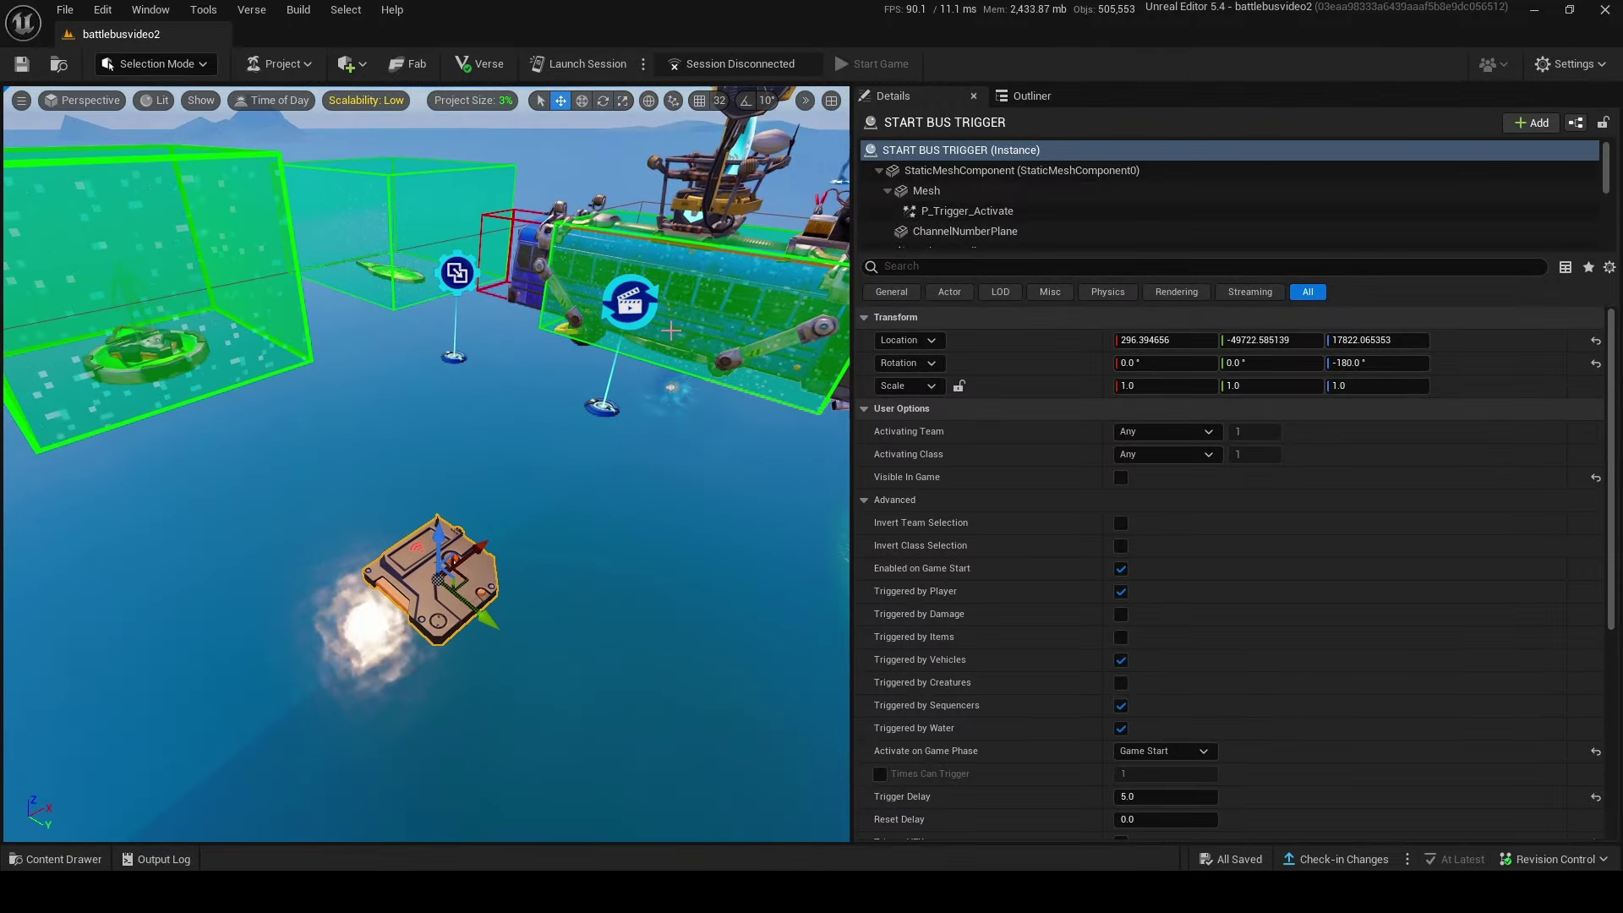
mouse_move(453, 396)
right_mouse_down()
mouse_move(372, 372)
mouse_move(575, 507)
mouse_move(461, 405)
right_mouse_up()
scroll(1096, 521, "down", 6)
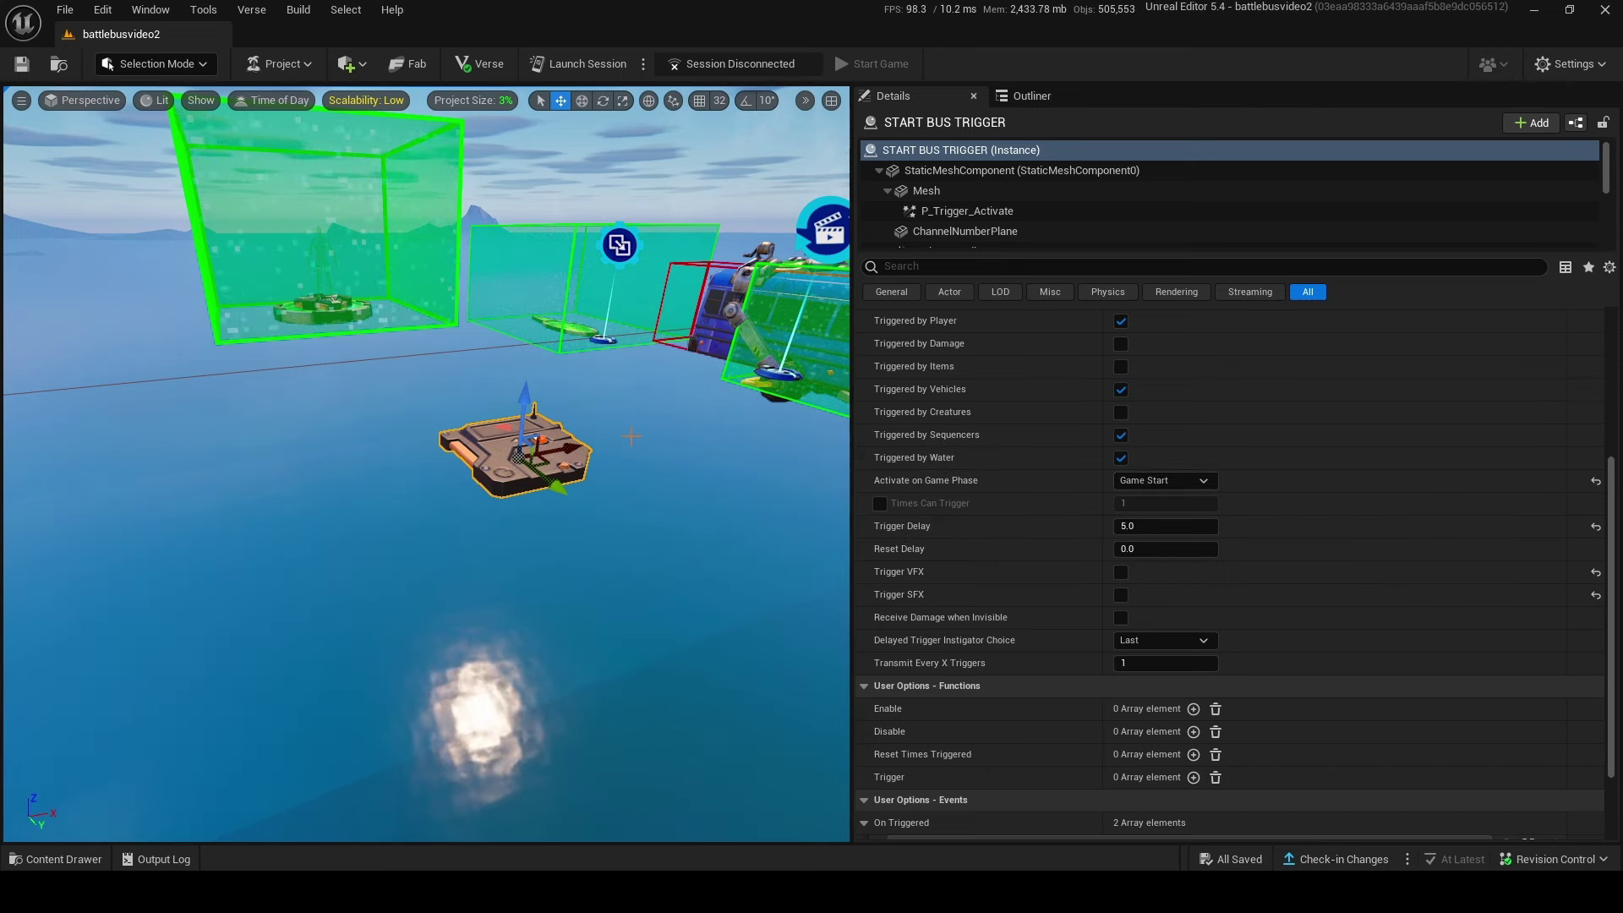
key("s")
right_click_drag(515, 457, 509, 591)
key("w")
key("s")
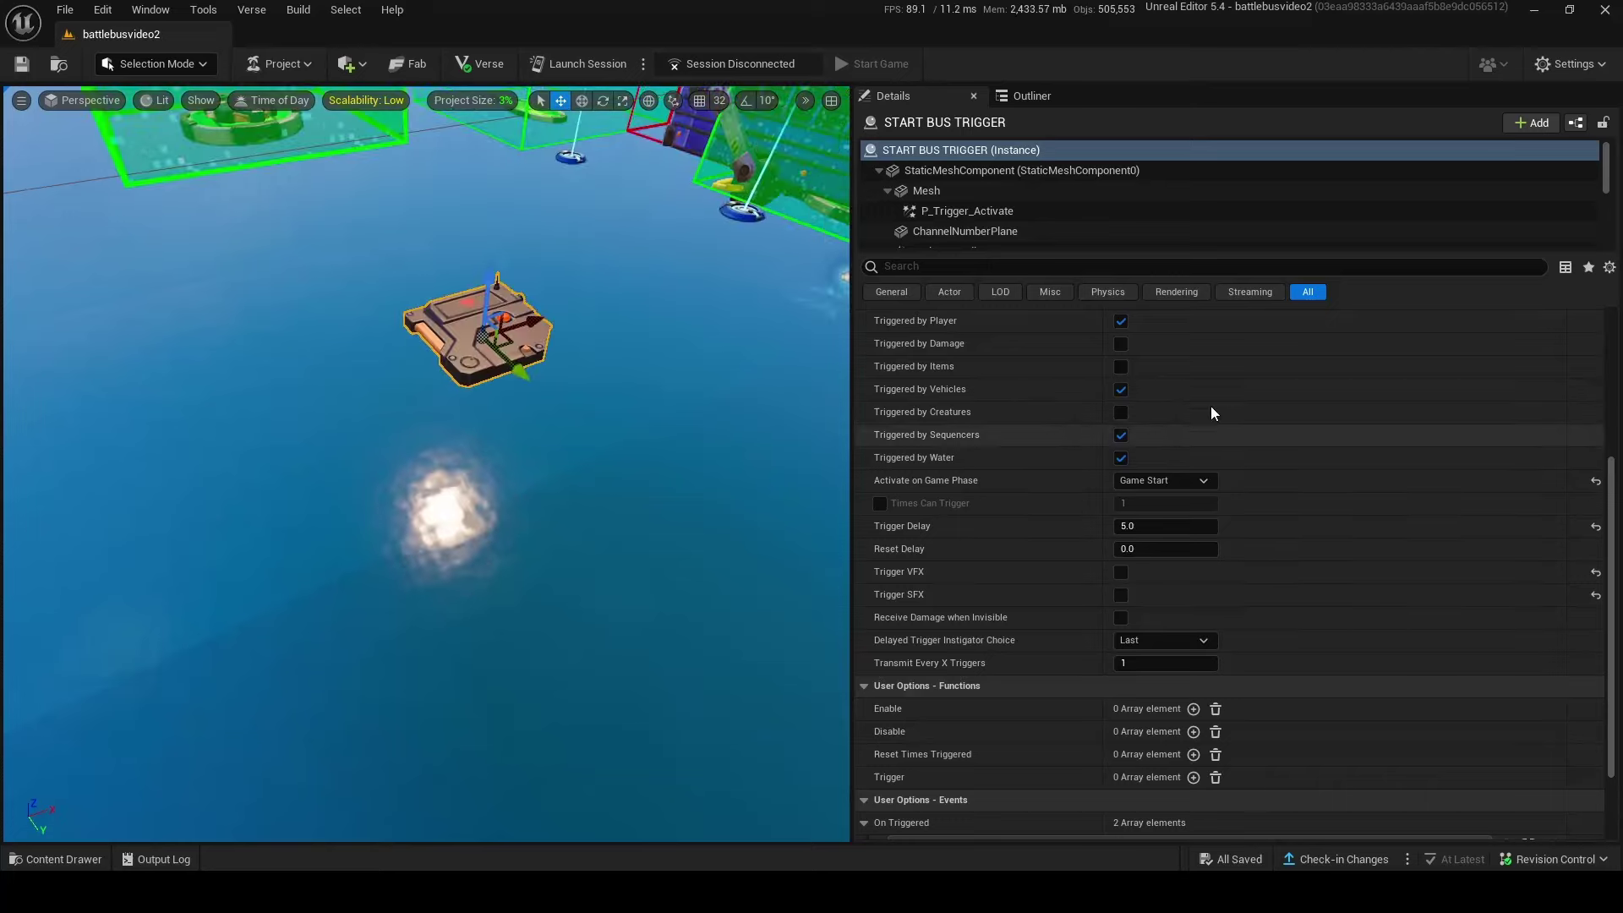
scroll(1227, 474, "up", 4)
scroll(1429, 469, "down", 2)
right_click_drag(592, 457, 615, 483)
key("w")
key("s")
key("d")
Turn off Triggered by Player, Vehicles, Sequencers and Water on the START BUS TRIGGER
scroll(1118, 392, "up", 3)
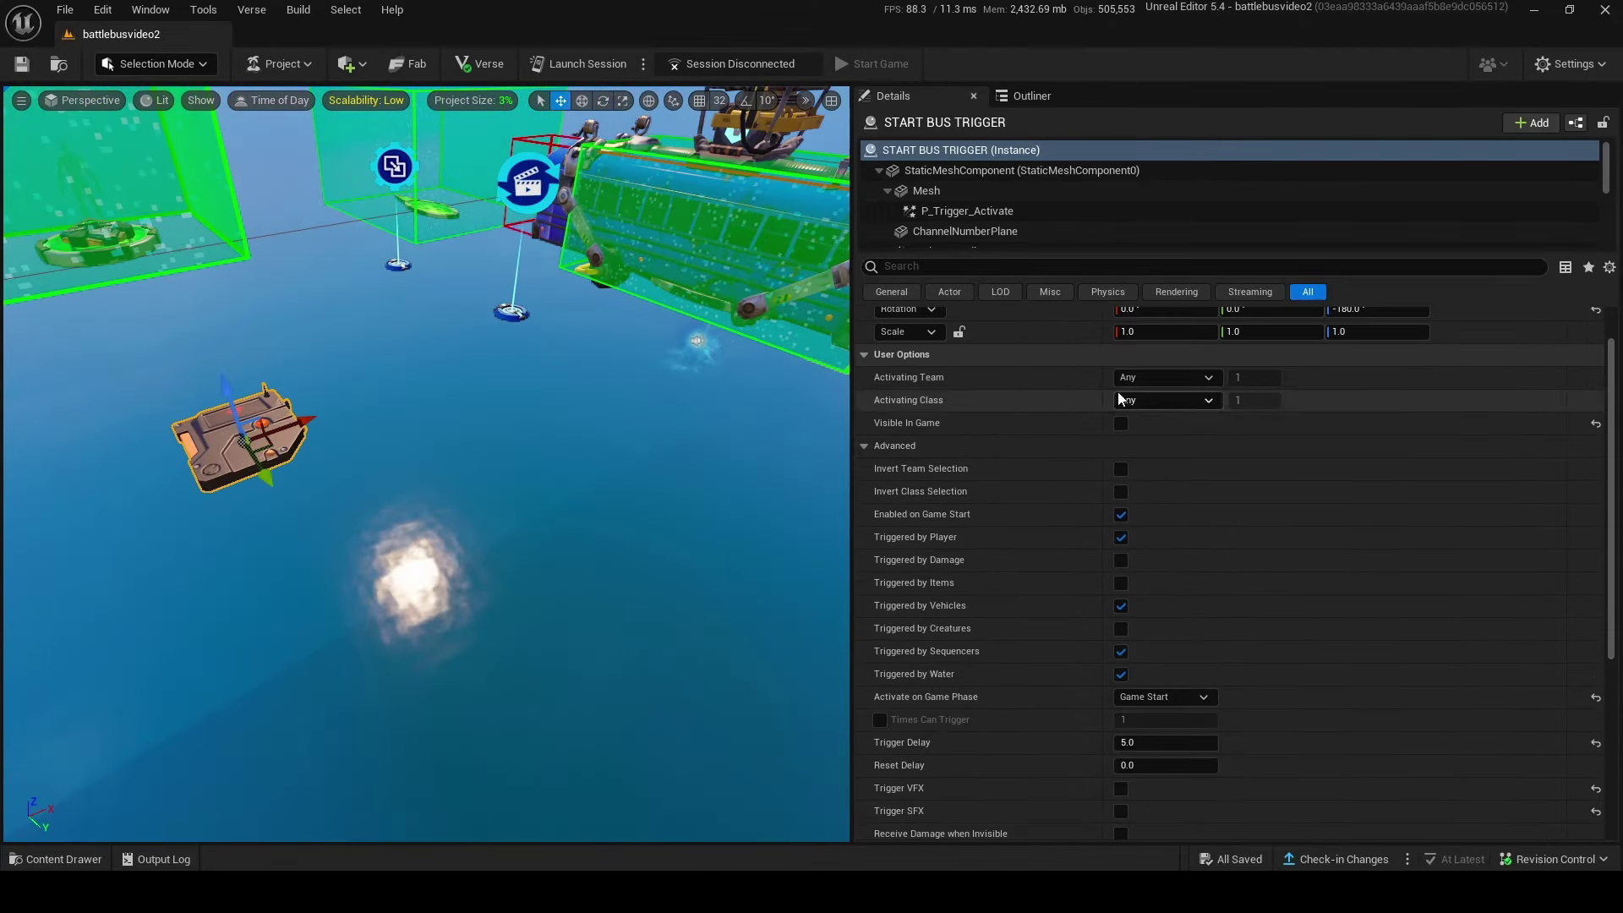
left_click(1122, 538)
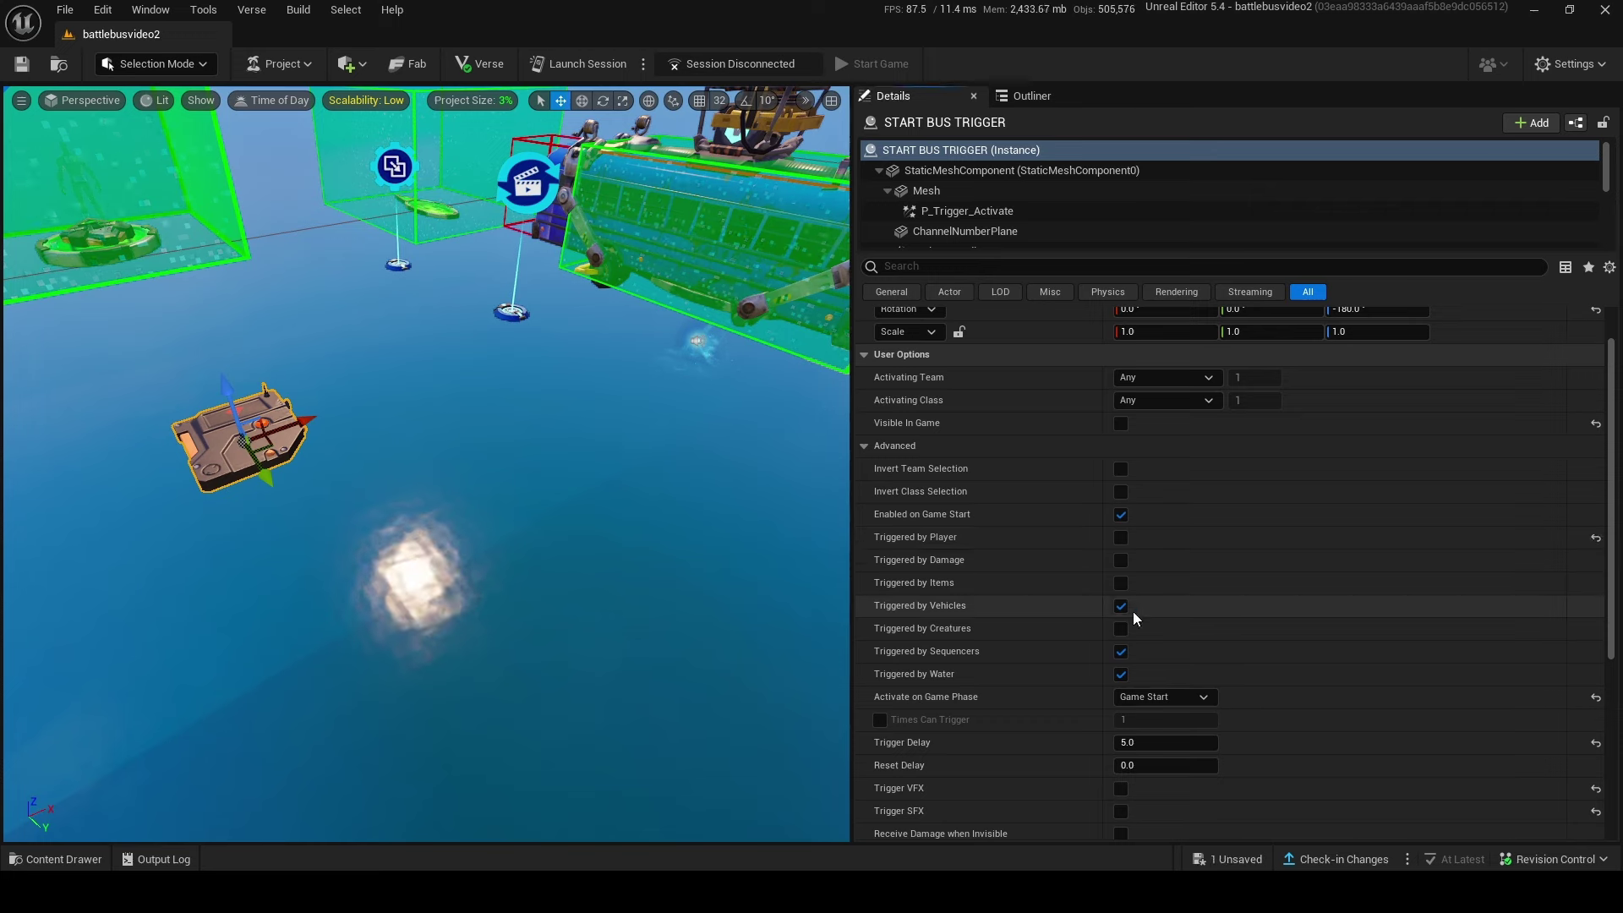
left_click(1122, 606)
left_click(1122, 651)
left_click(1122, 674)
scroll(1181, 507, "down", 3)
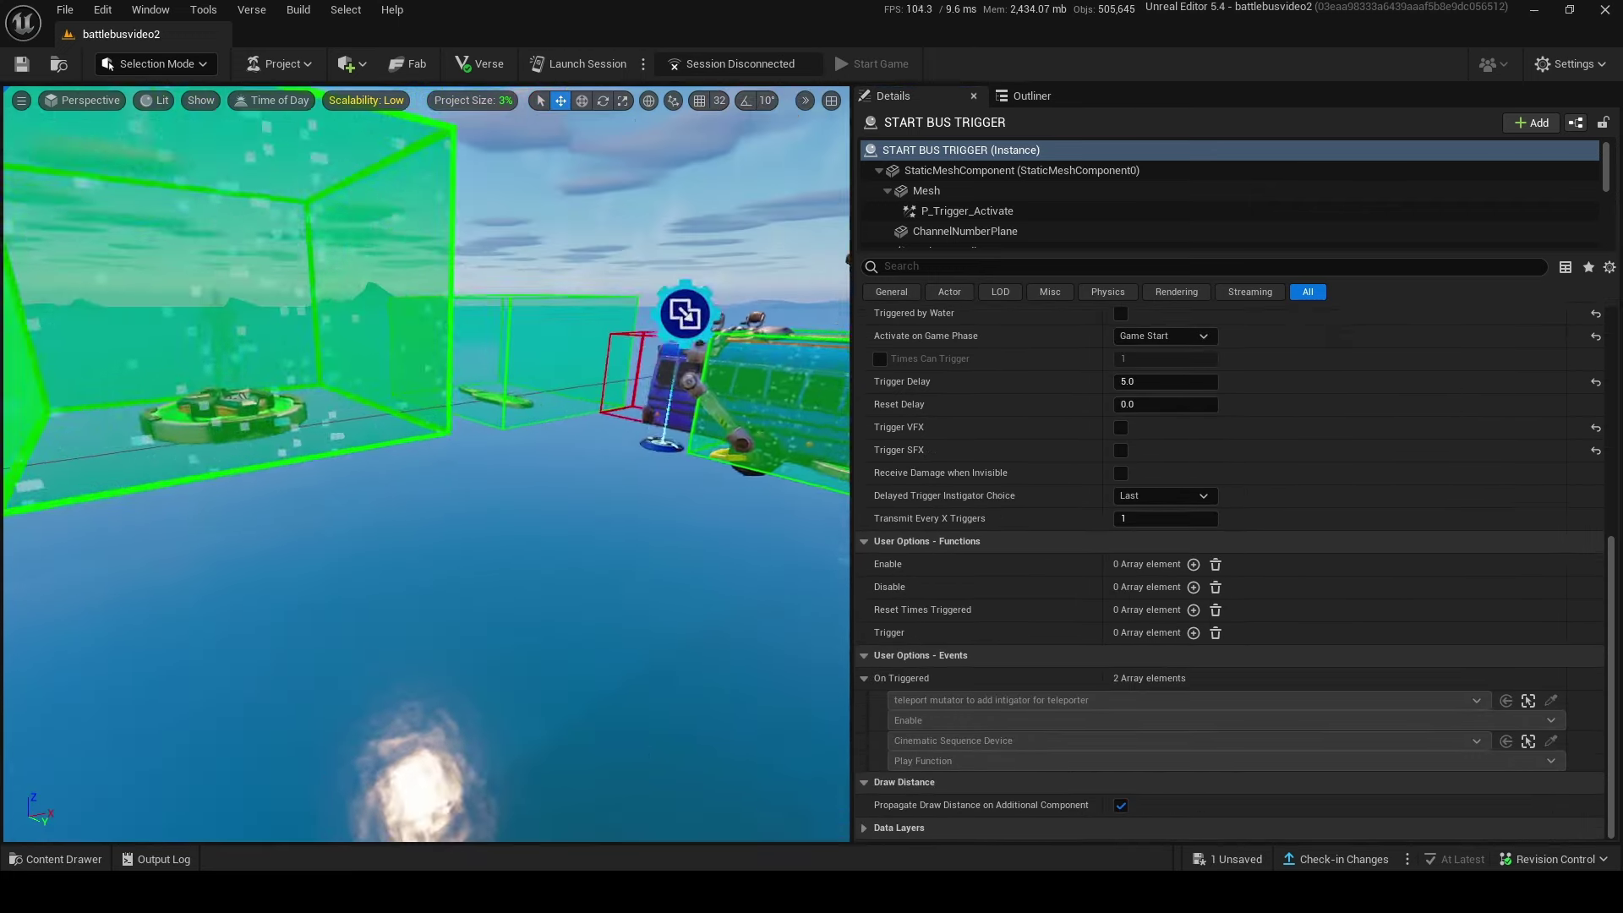
Turn off Enable VFX on the teleport mutator that sends players into the bus
mouse_move(427, 604)
right_mouse_down()
mouse_move(372, 603)
mouse_move(363, 583)
mouse_move(426, 603)
right_mouse_up()
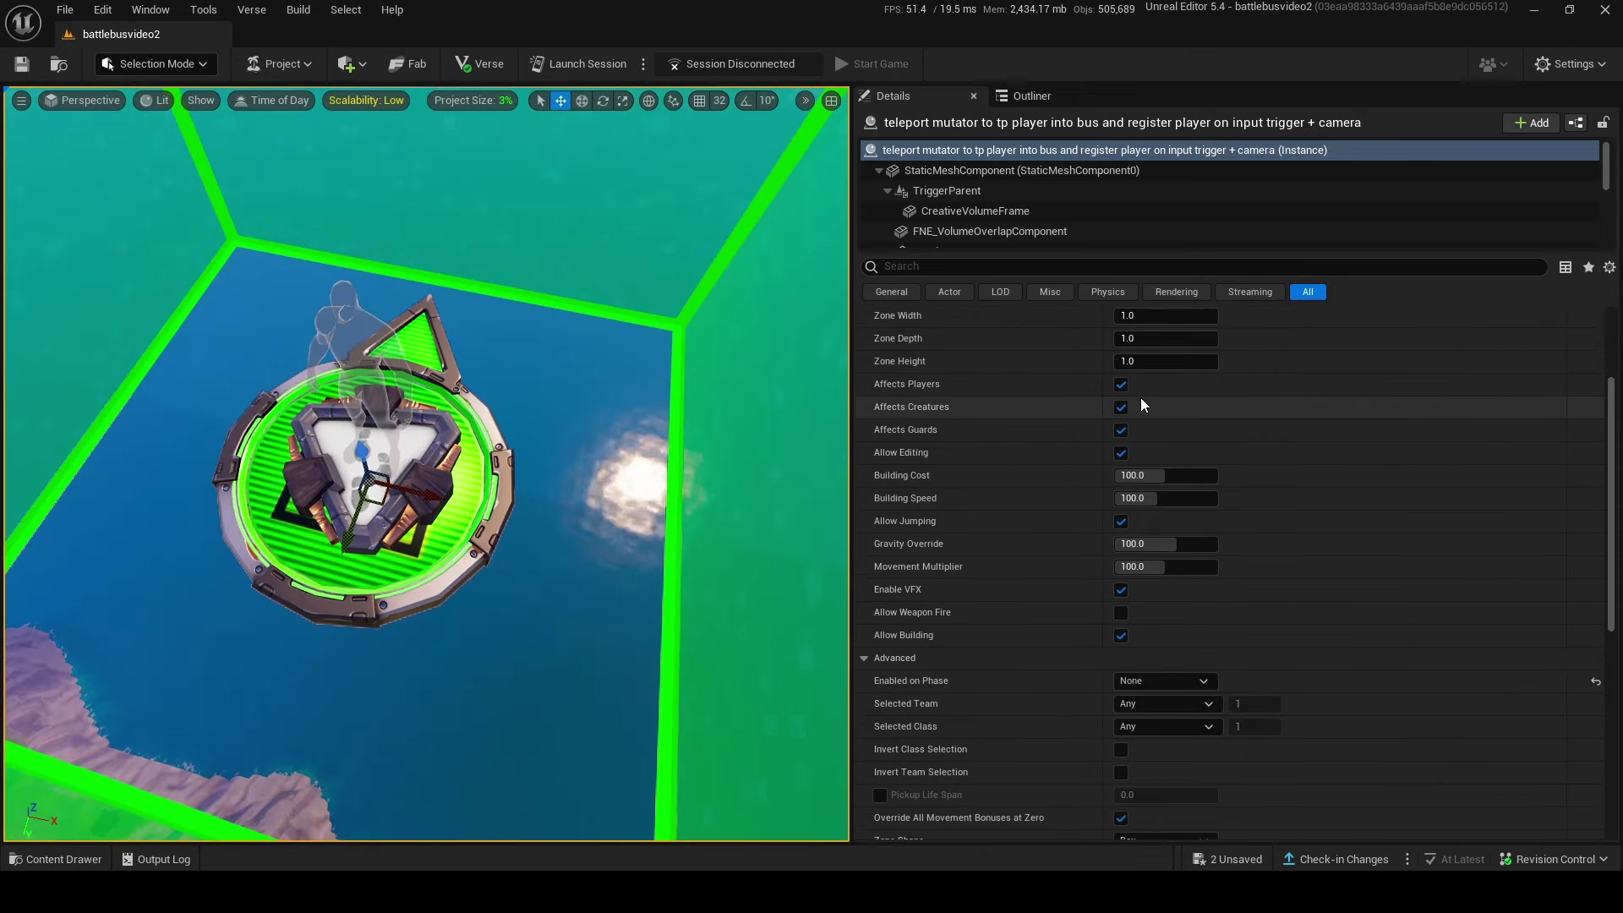
scroll(1139, 397, "down", 2)
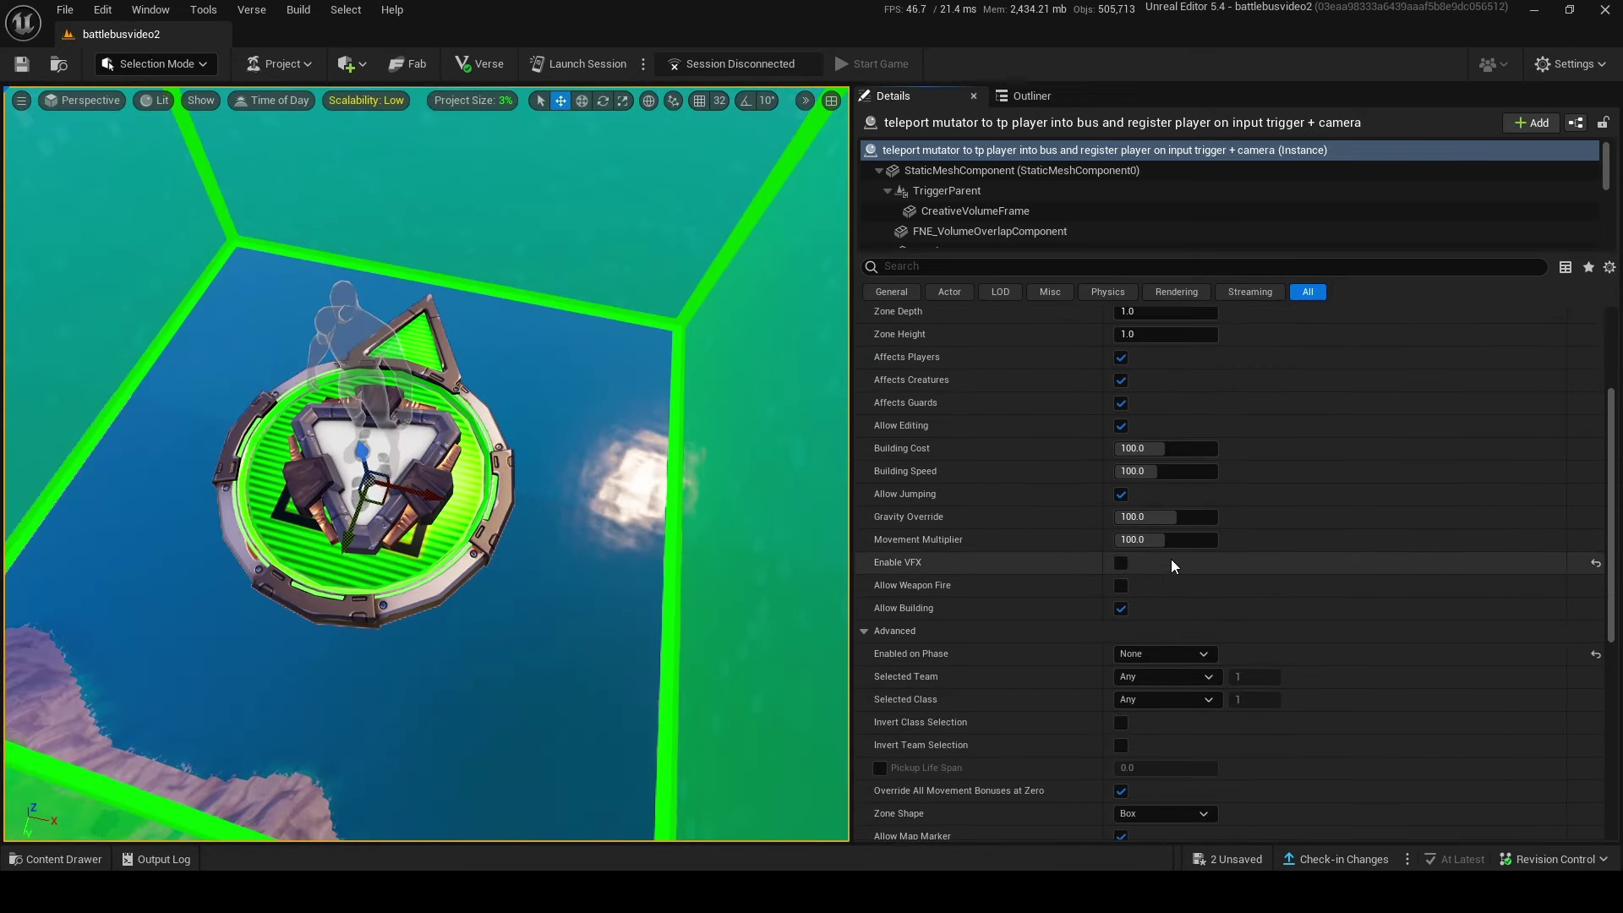
scroll(1278, 427, "down", 5)
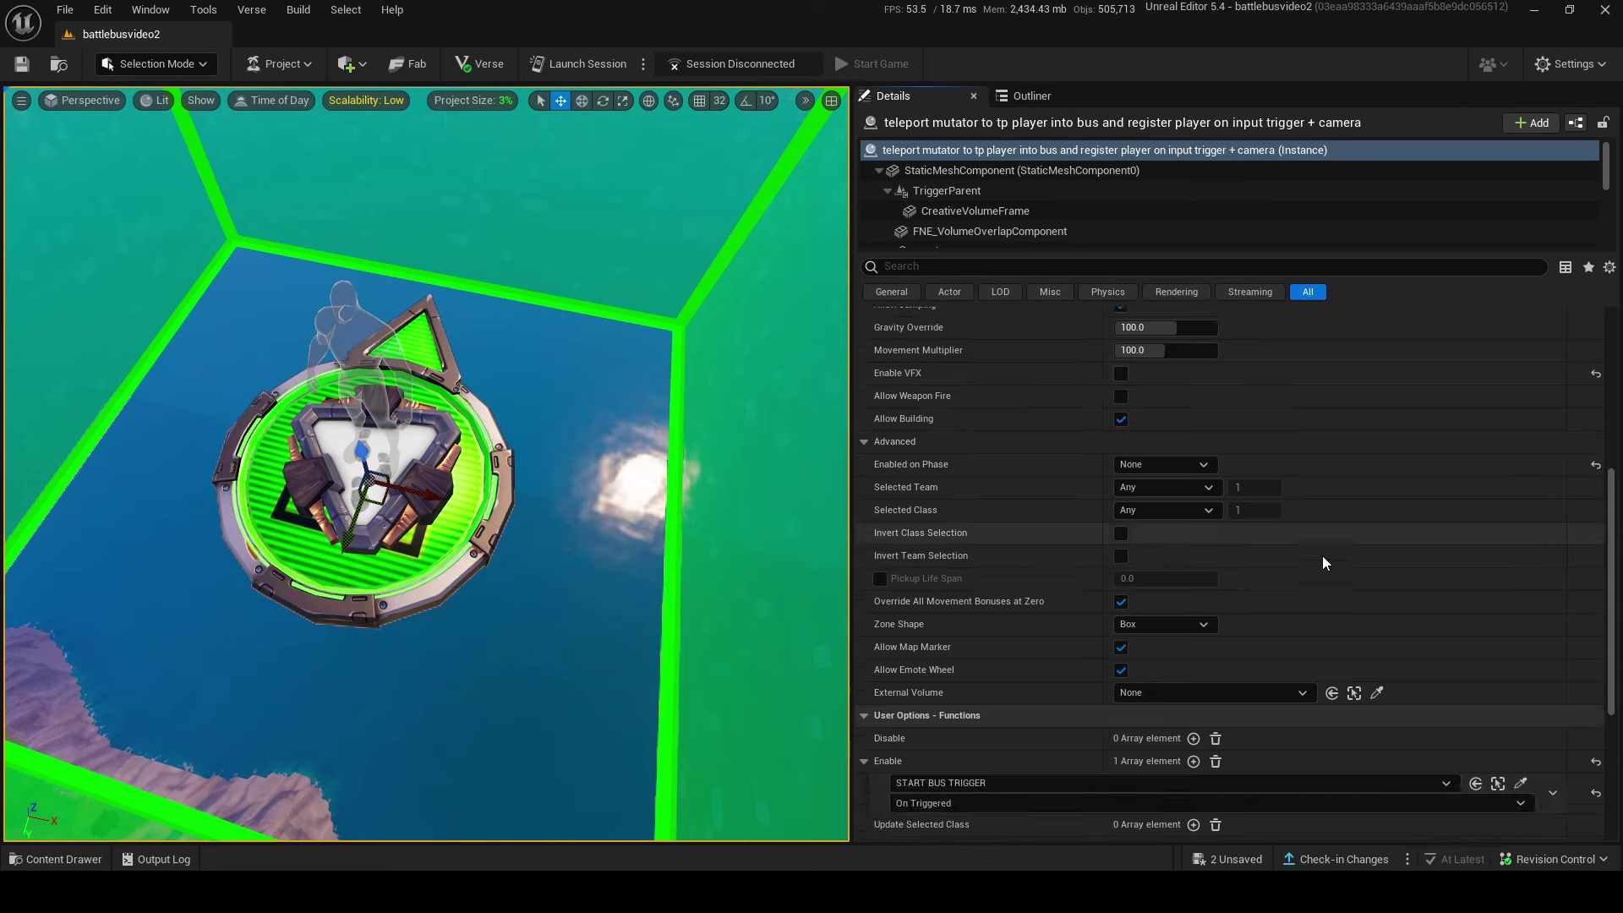
scroll(1358, 486, "down", 5)
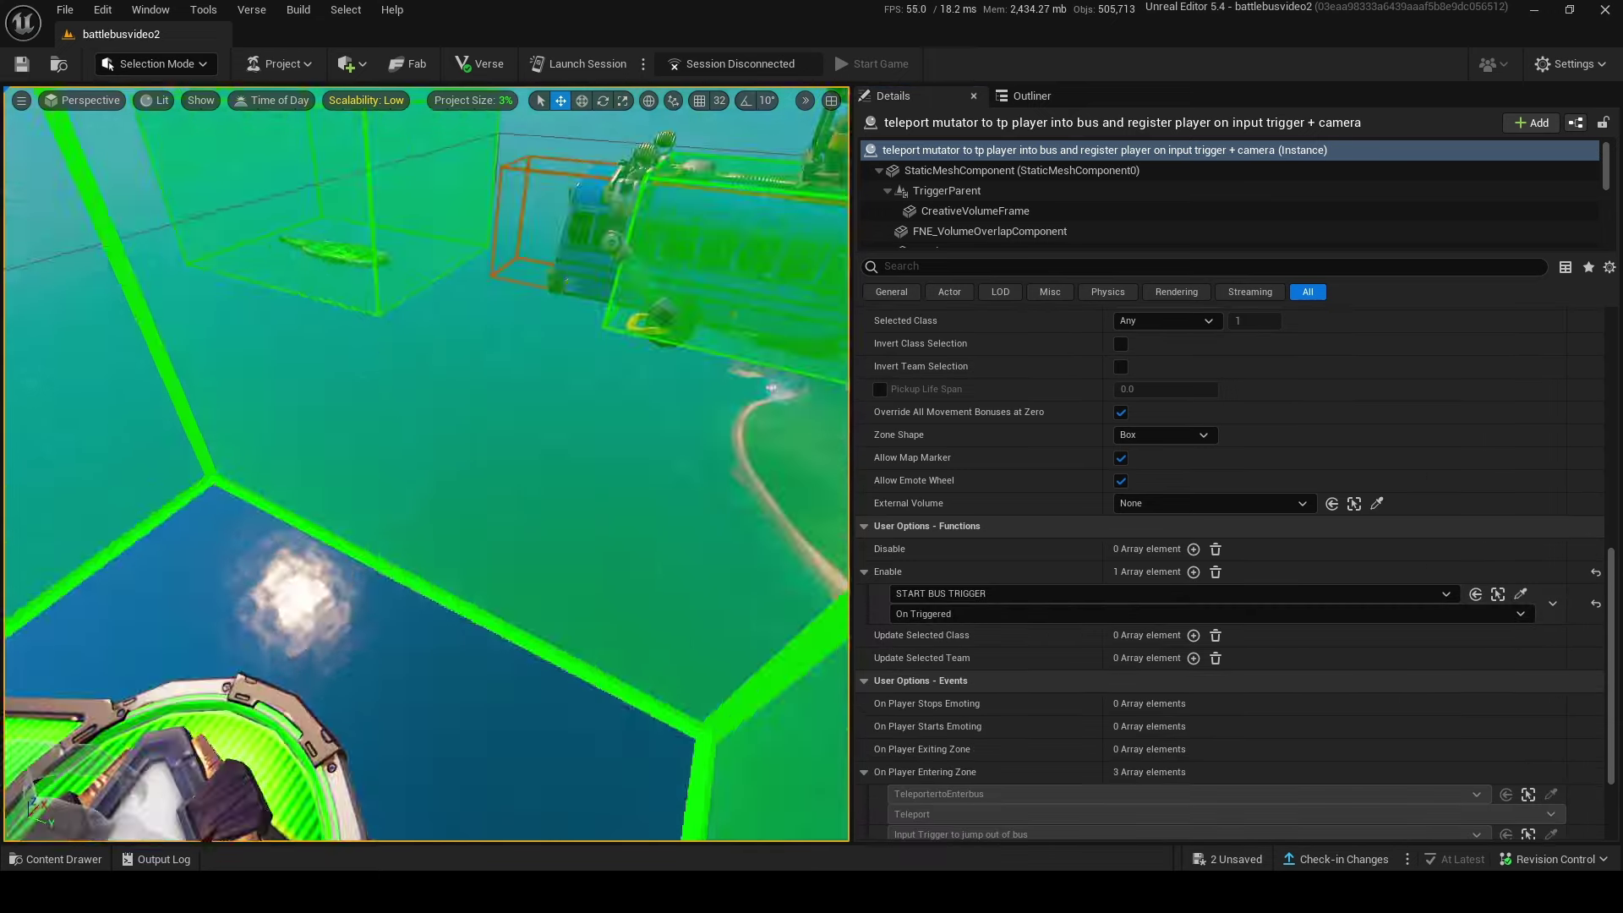
Examine the teleport mutator zone around the player spawn pad, including its zone options and its enable and player-entering bindings
mouse_move(492, 463)
right_mouse_down()
mouse_move(642, 398)
mouse_move(474, 470)
mouse_move(492, 463)
right_mouse_up()
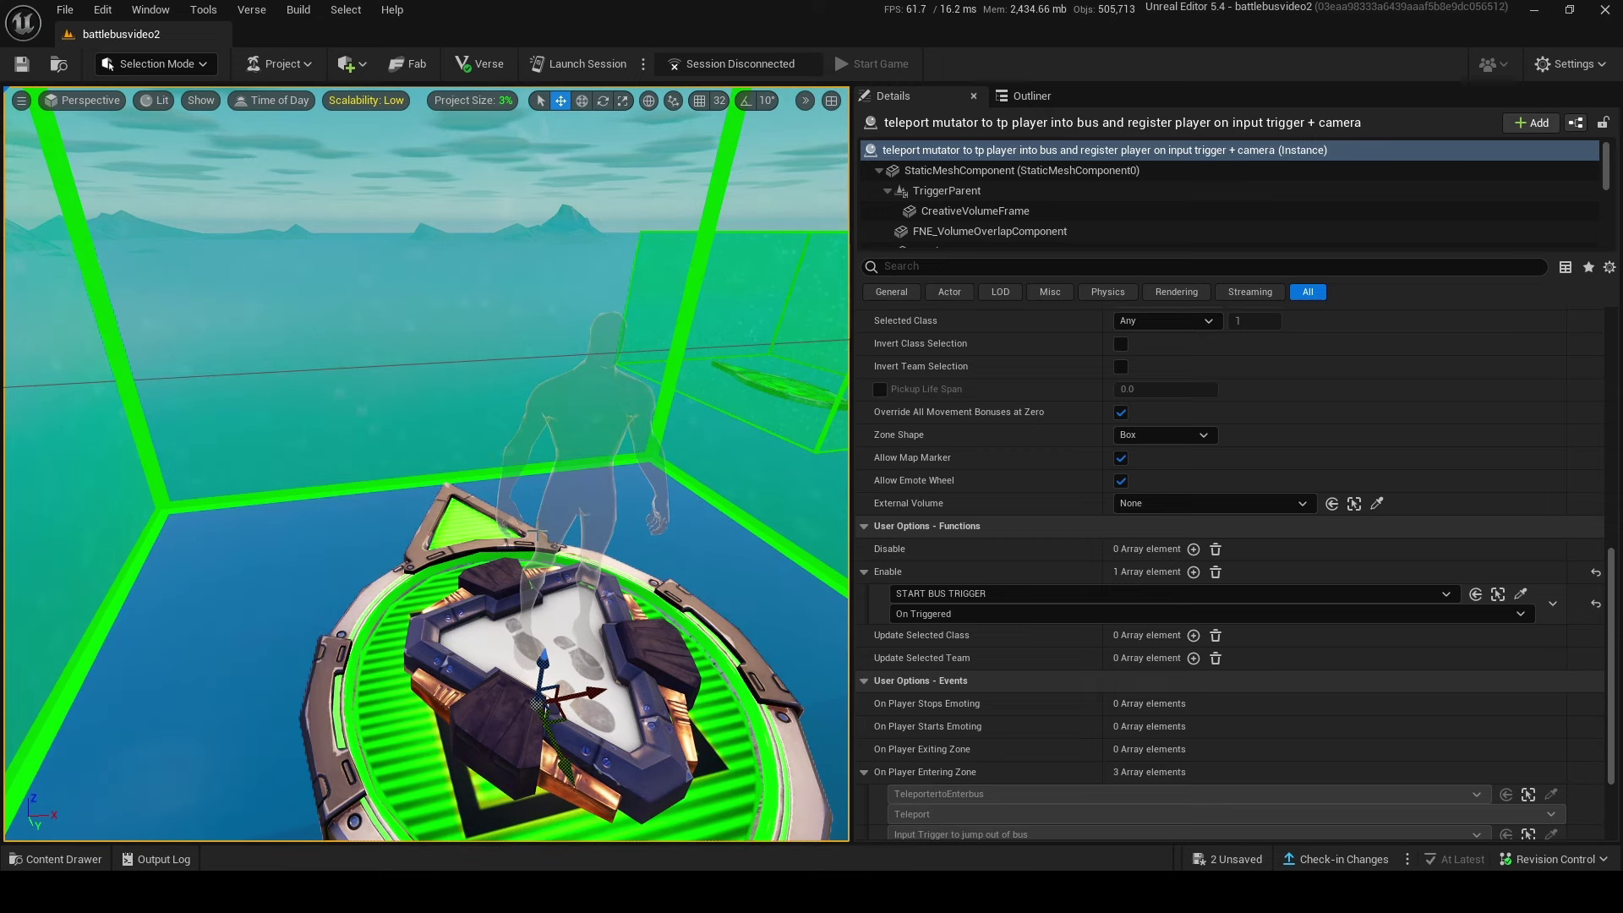
right_click_drag(535, 530, 465, 537)
right_click_drag(466, 393, 466, 437)
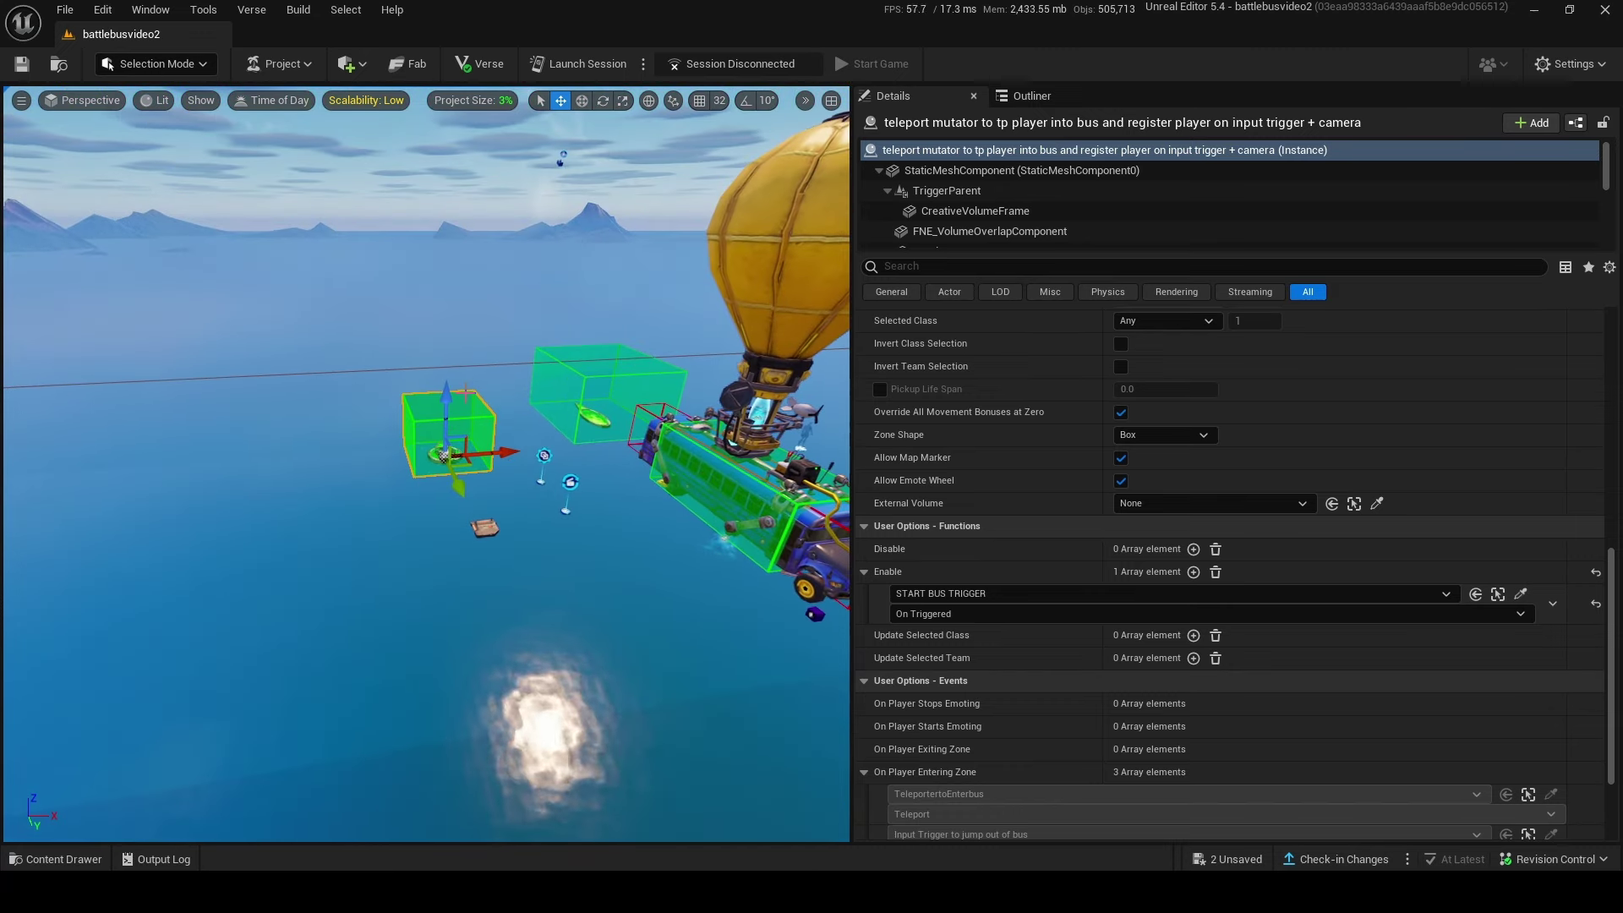
right_click_drag(584, 390, 567, 388)
key("w")
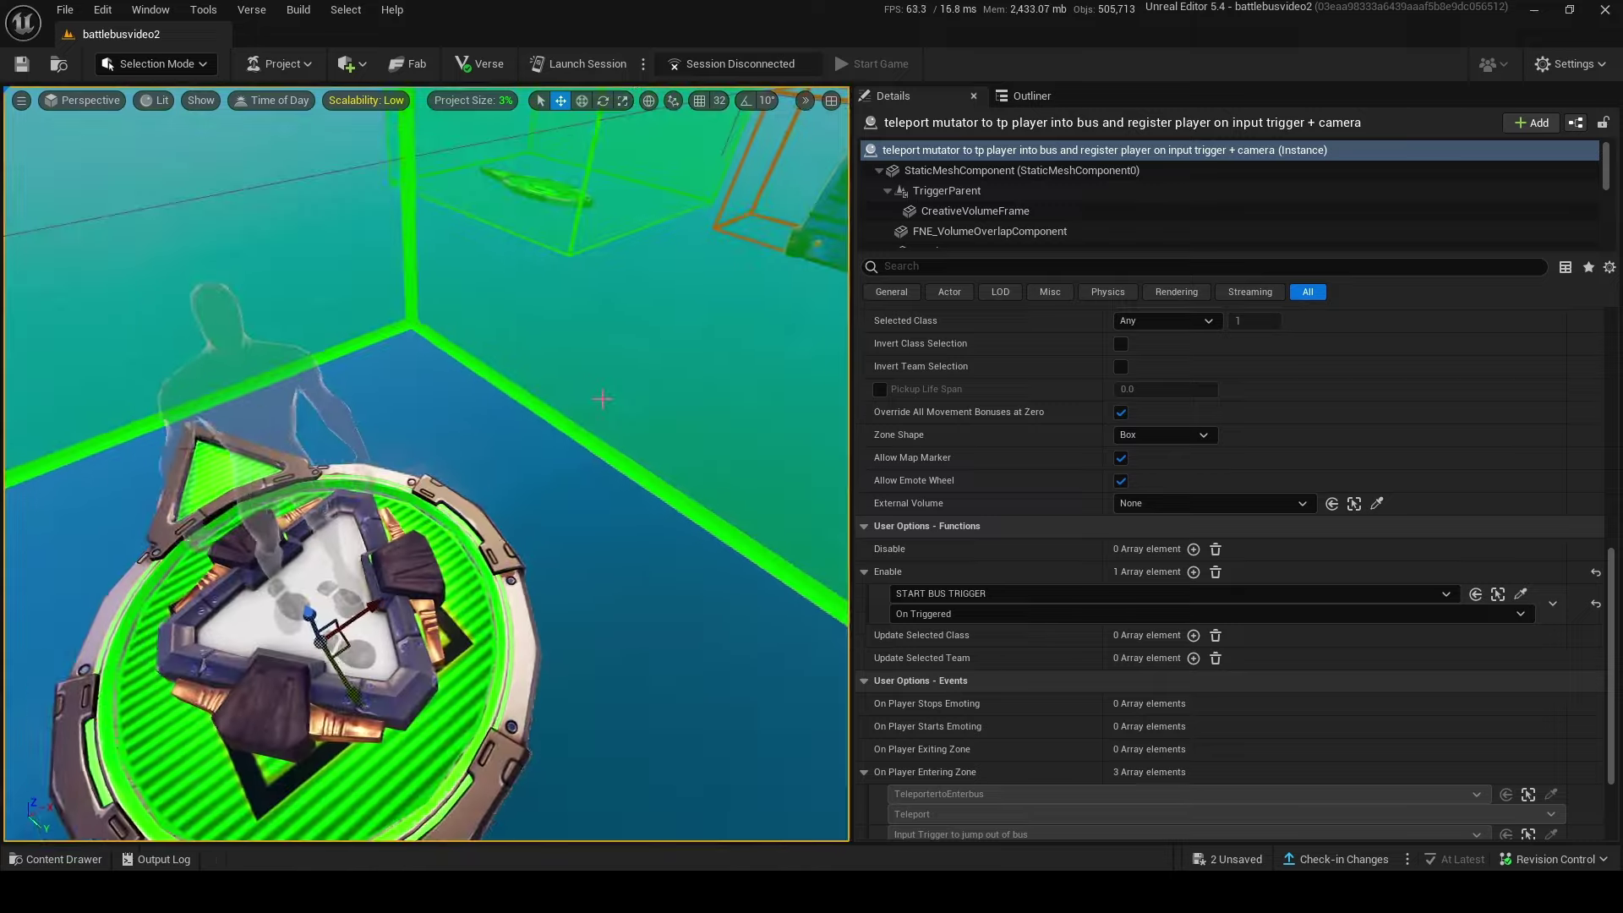
left_click(499, 537)
key("s")
right_click_drag(499, 538, 439, 457)
key("w")
key("s")
key("w")
key("w")
left_click(338, 558)
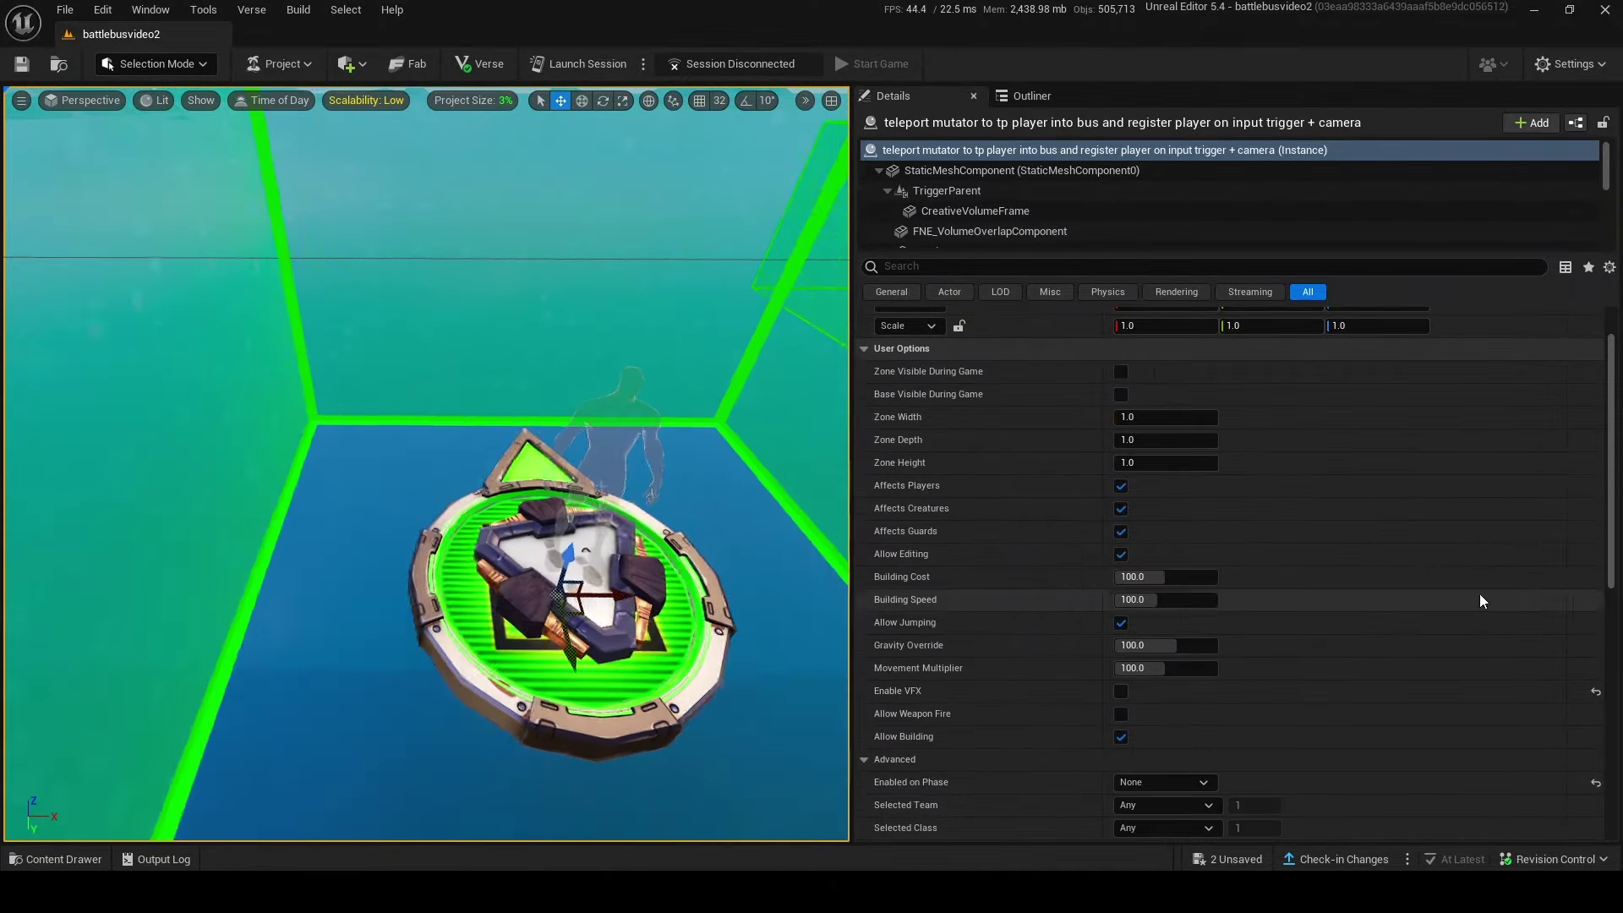
scroll(1170, 474, "down", 8)
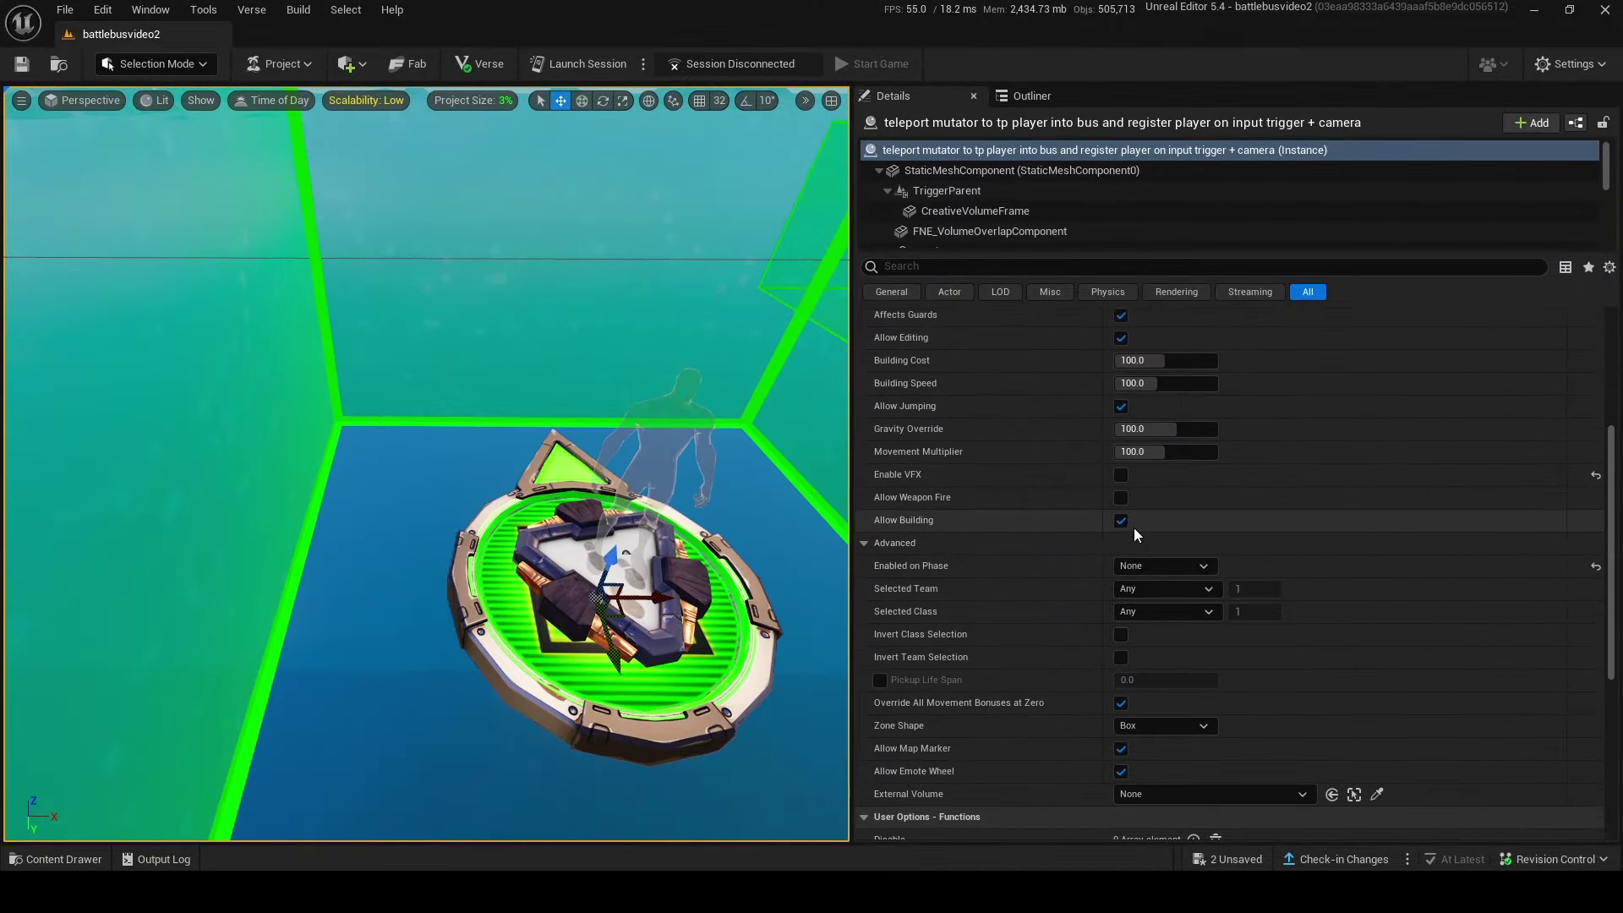
Review the events and input settings of the input trigger for jumping out of the bus, keeping Input Type on Standard Action
right_click_drag(677, 524, 760, 465)
scroll(1043, 494, "down", 5)
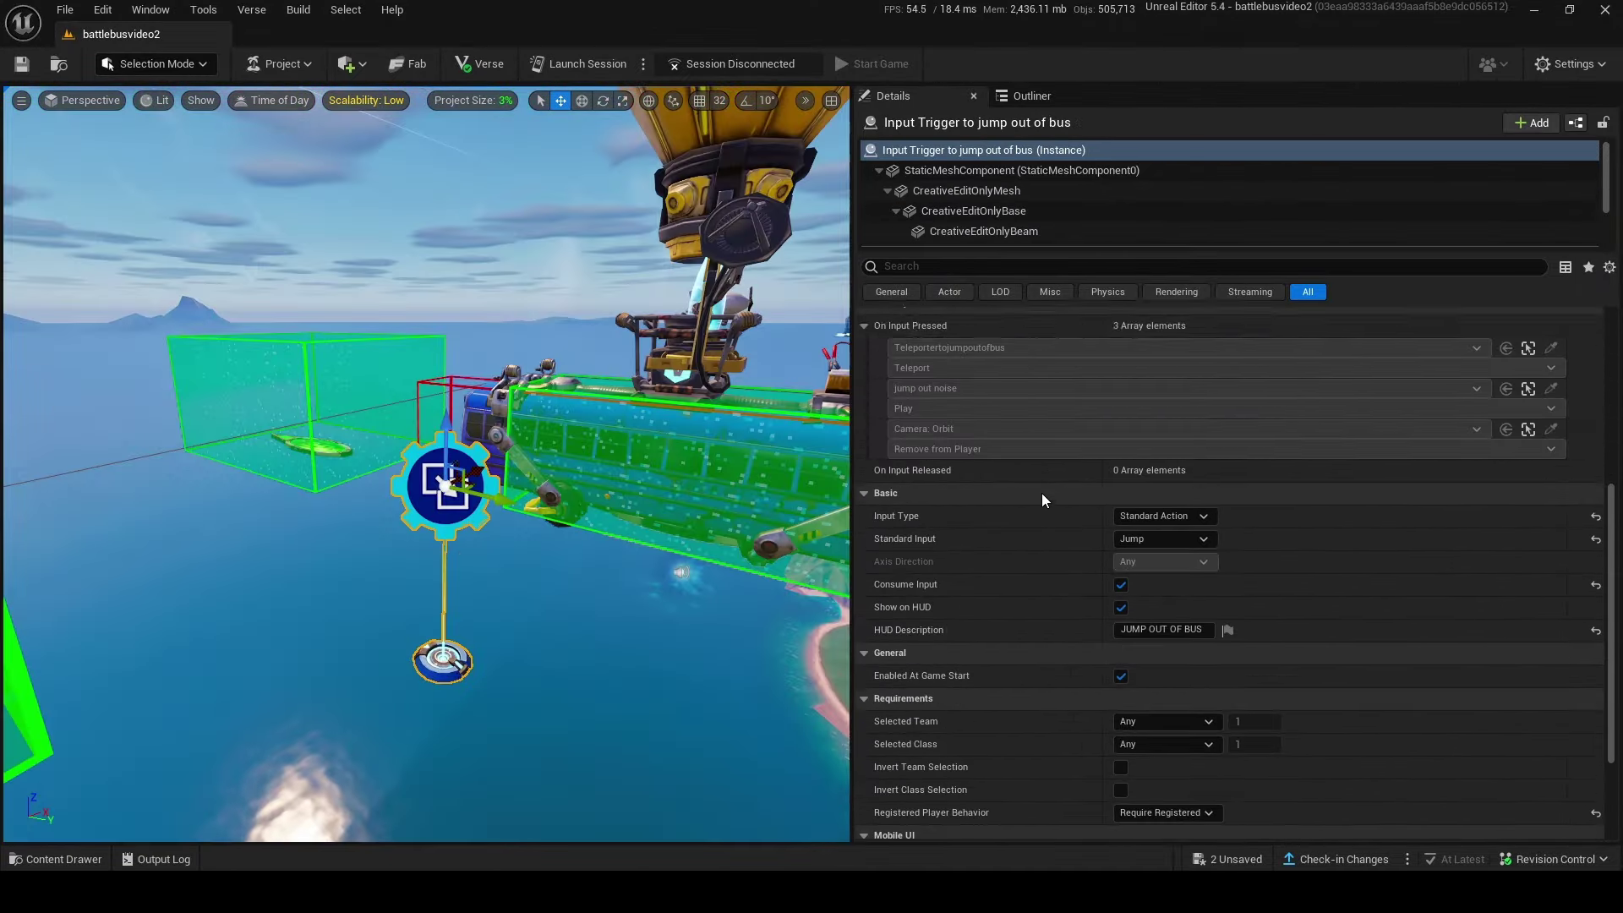
scroll(1041, 494, "down", 2)
scroll(1073, 494, "up", 12)
scroll(1074, 475, "down", 10)
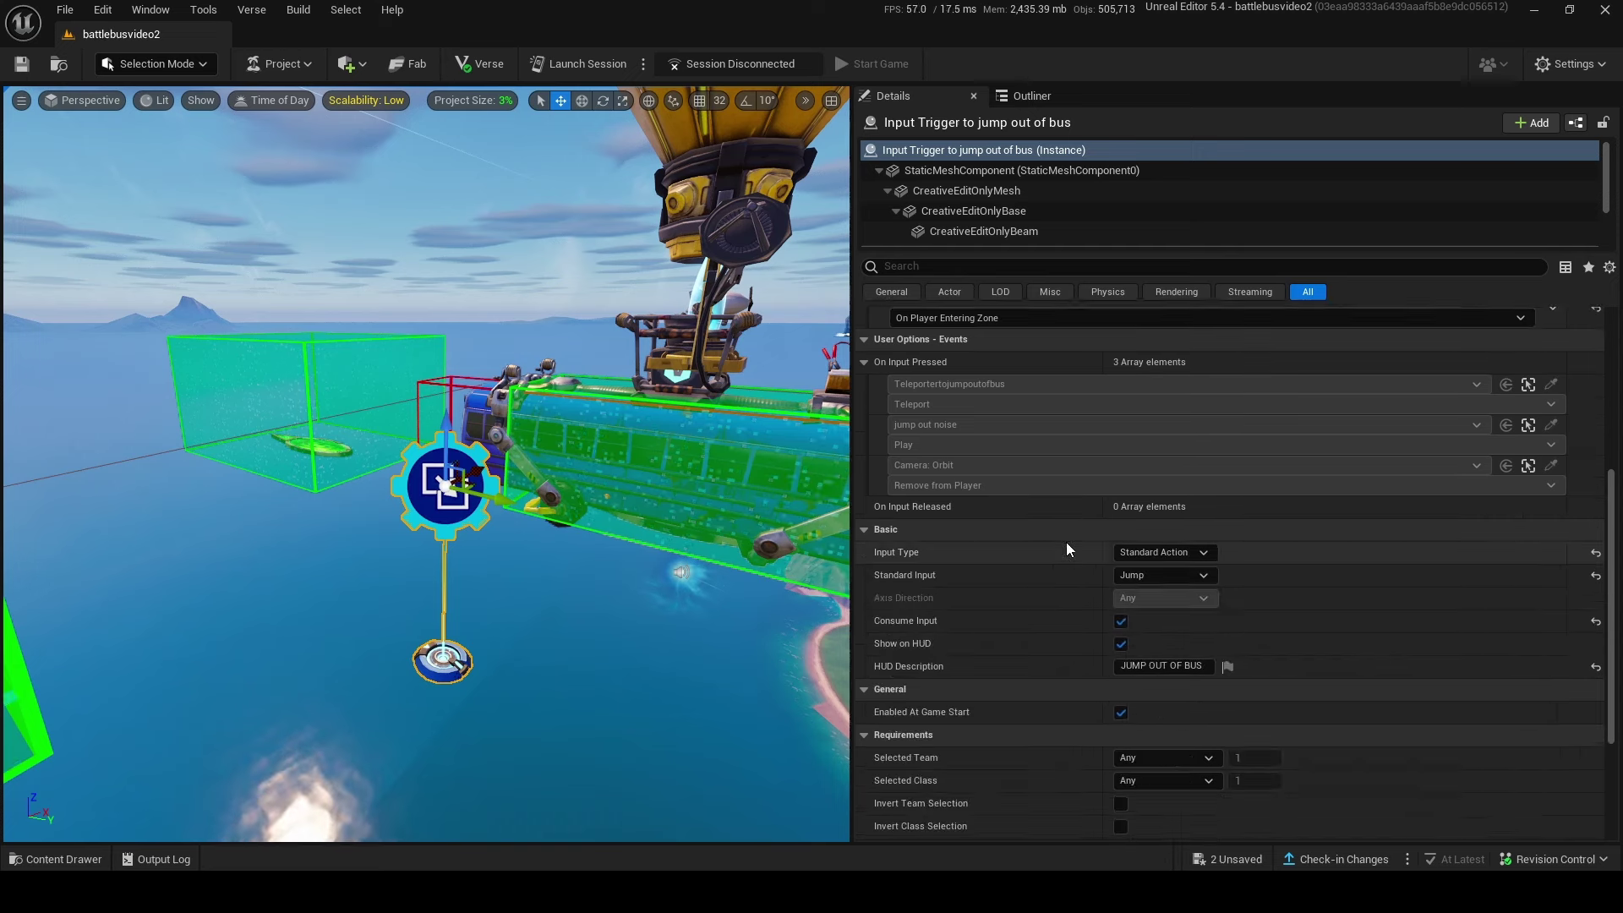
scroll(1067, 548, "down", 4)
left_click(1172, 371)
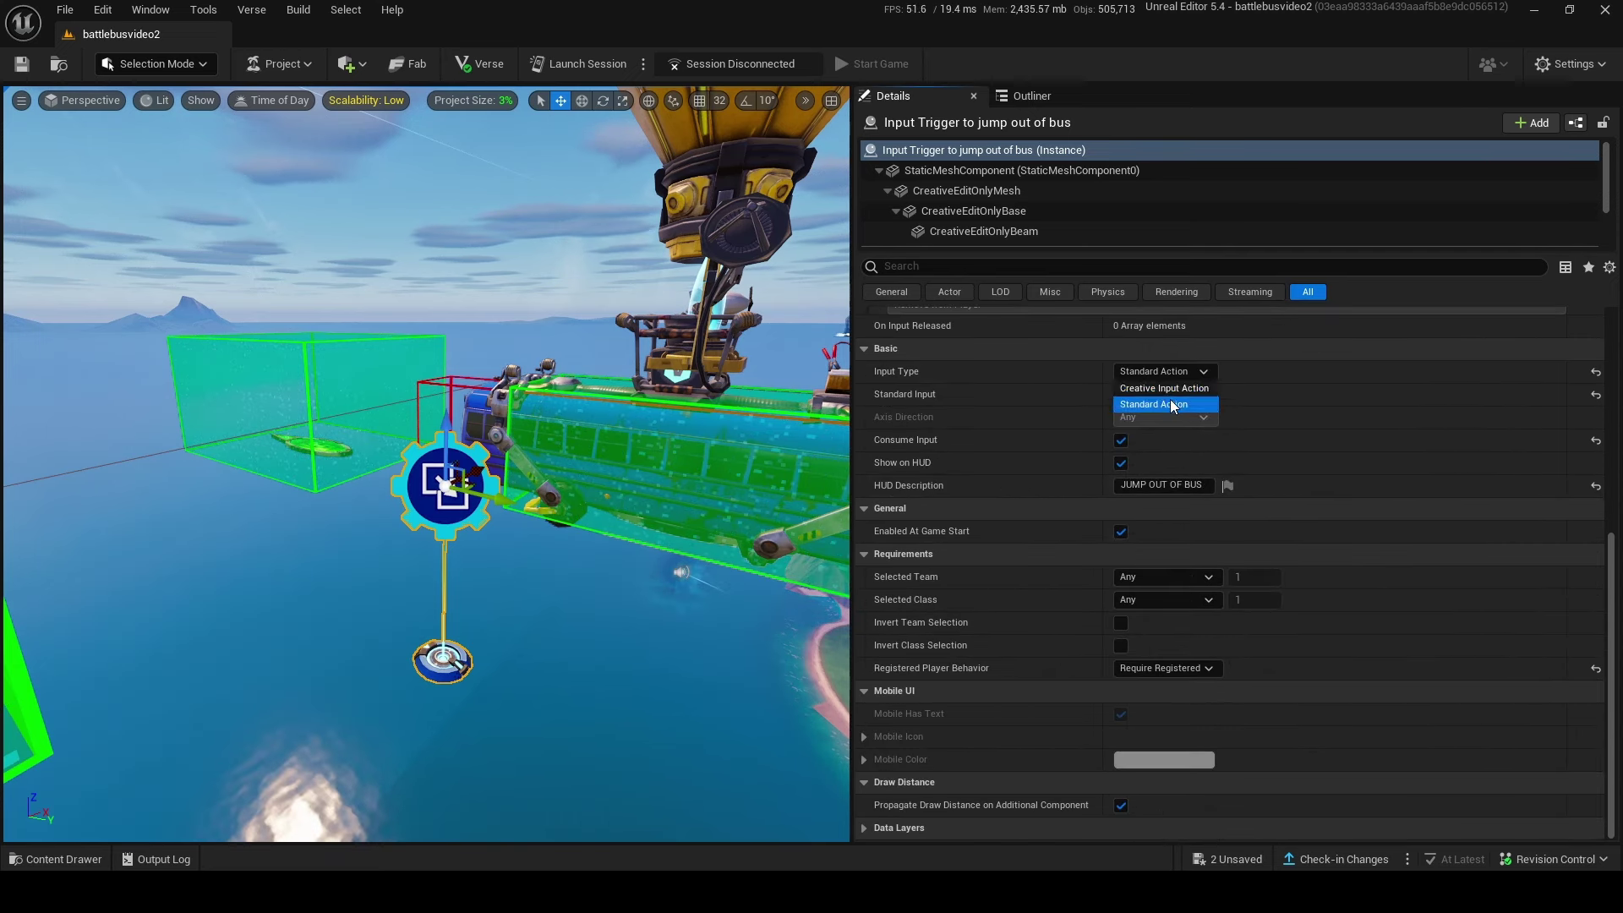
left_click(1172, 404)
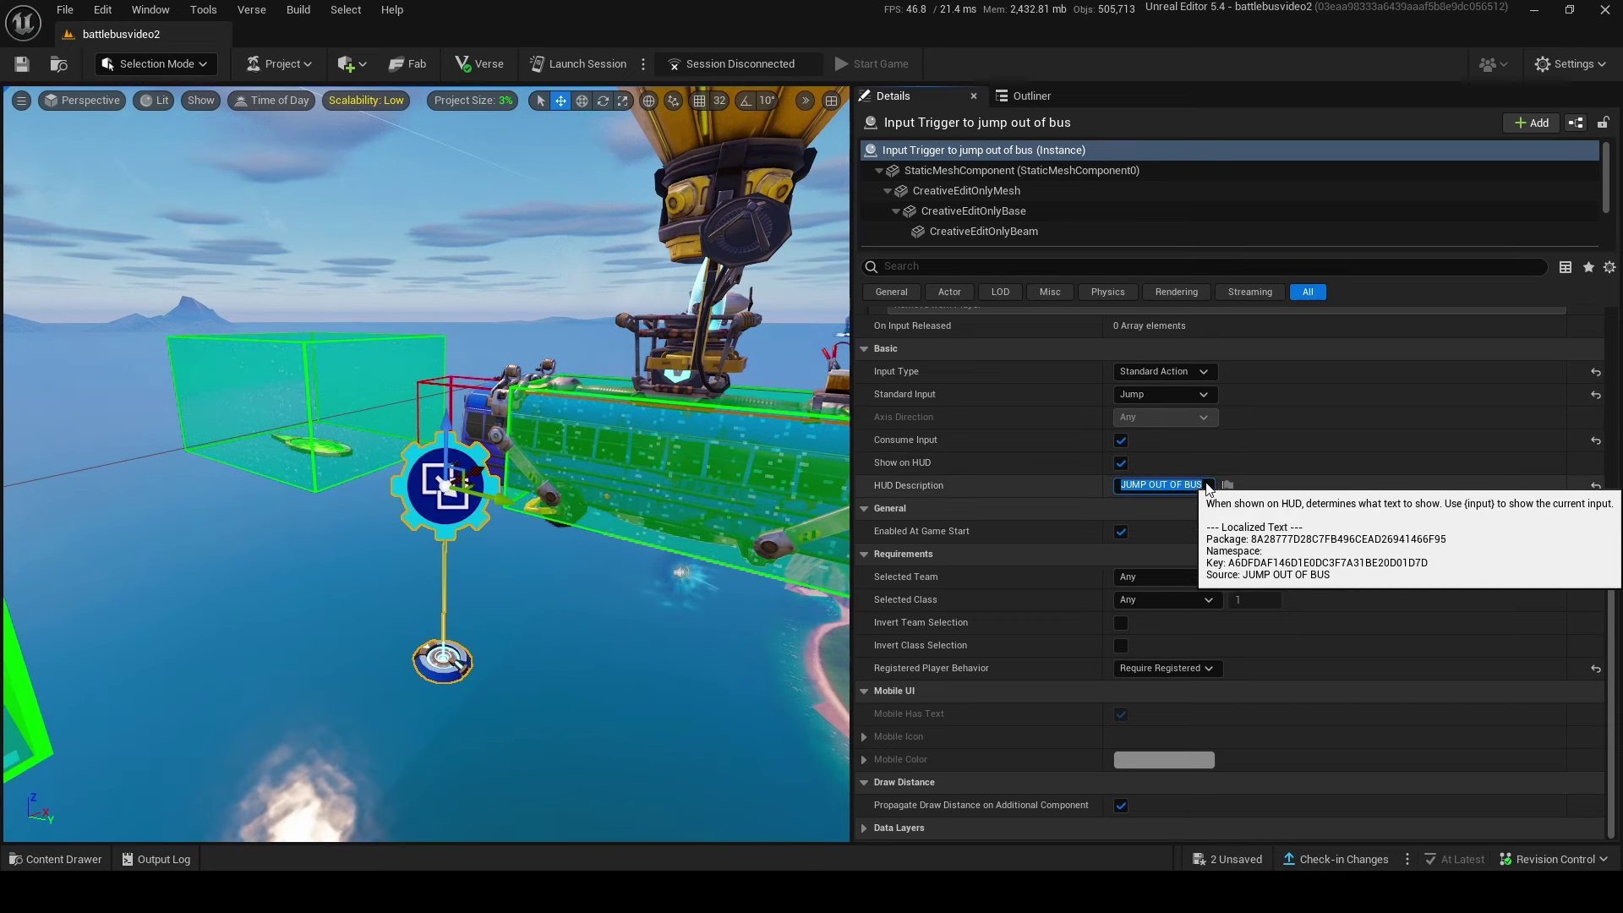
Turn Show on HUD off and back on for the jump-out input trigger
left_click(1121, 464)
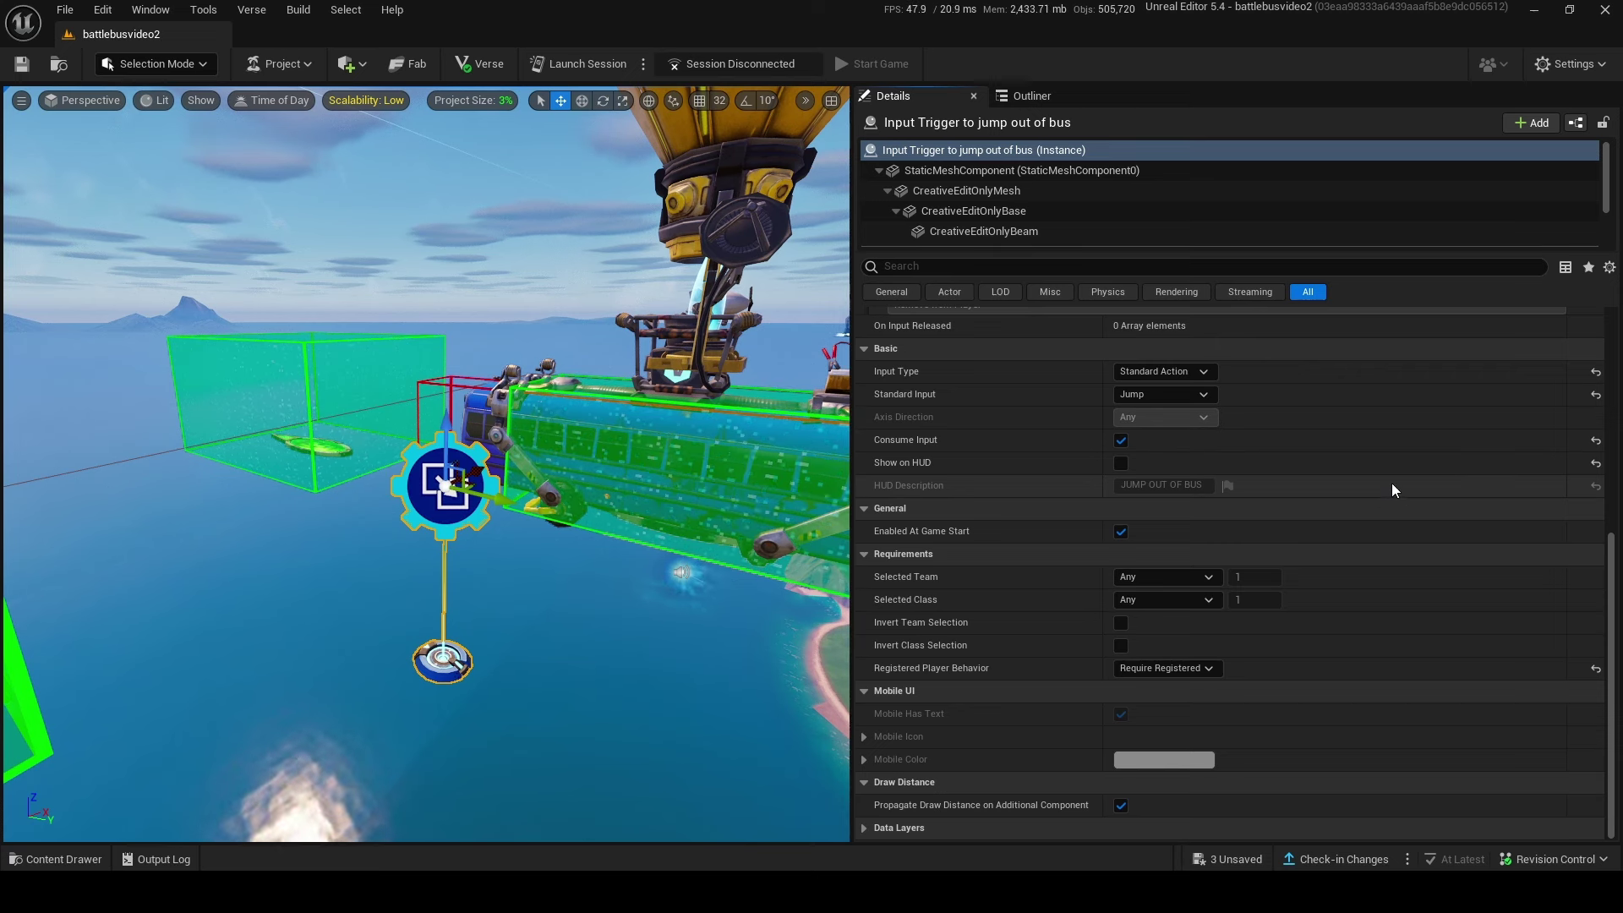
left_click(1121, 461)
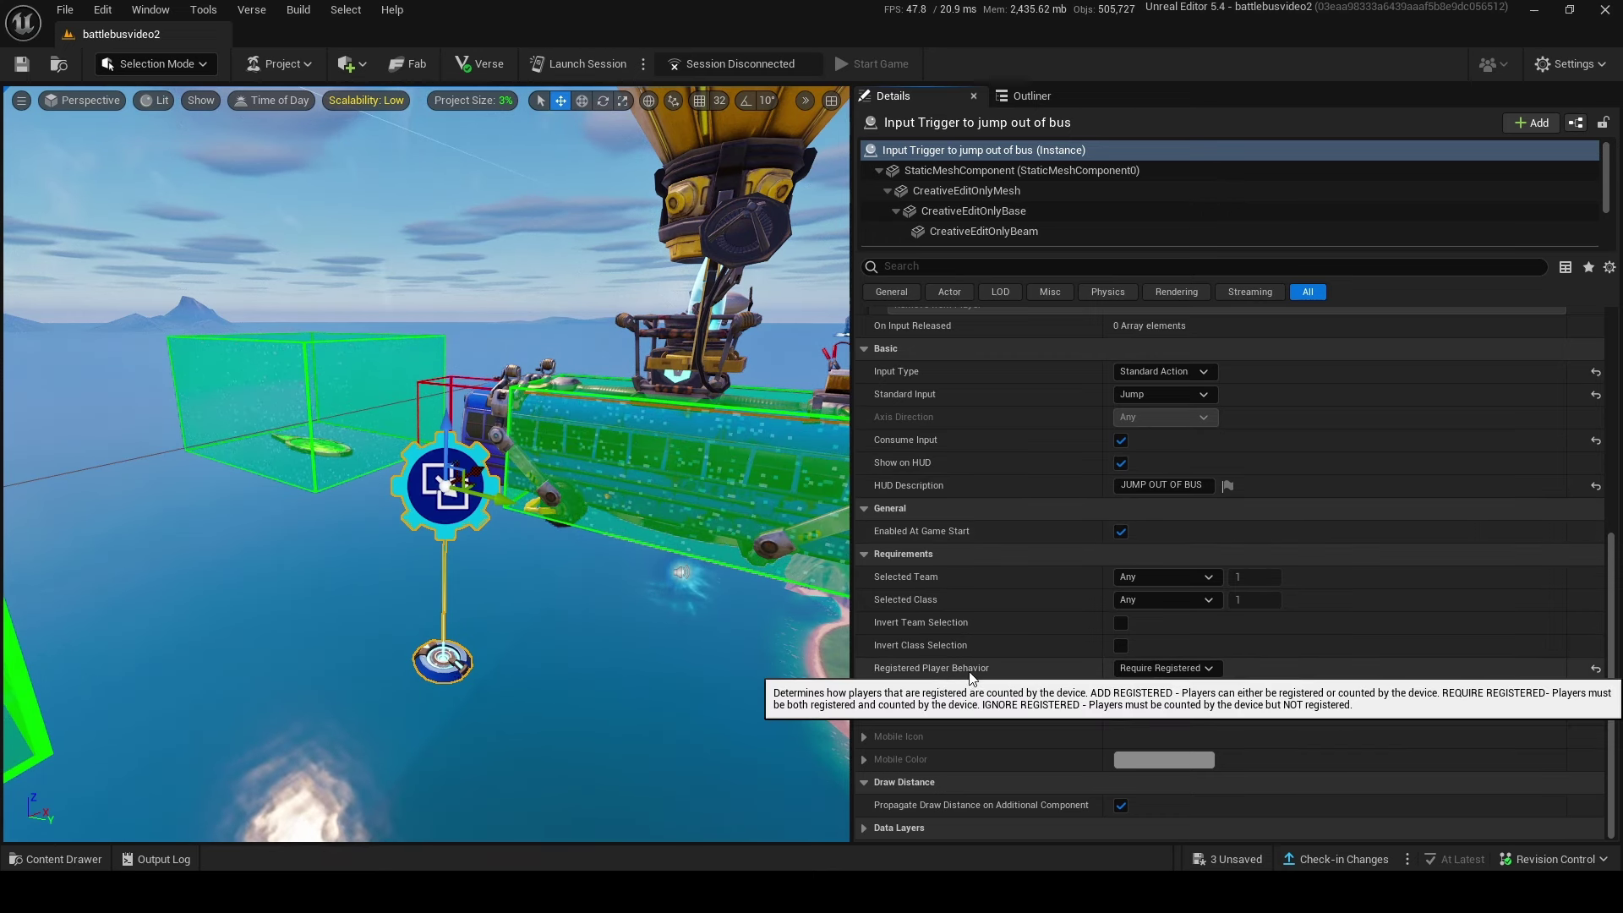
Try Add Registered as the input trigger's Registered Player Behavior and return it to Require Registered
left_click(1154, 669)
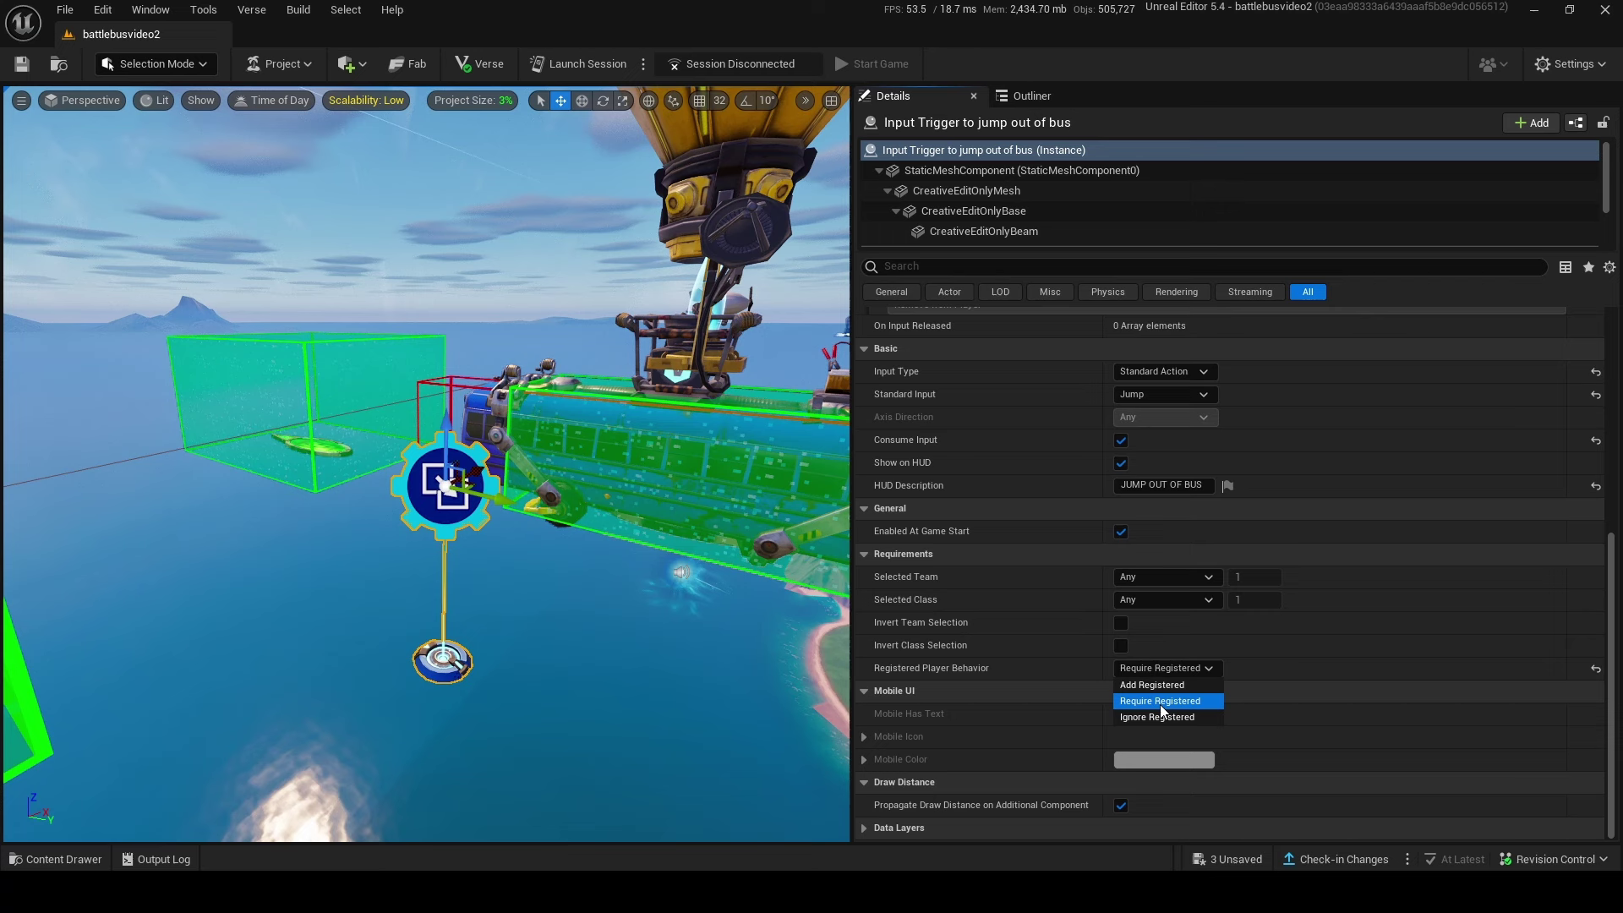
left_click(1246, 682)
left_click(1133, 667)
left_click(1153, 685)
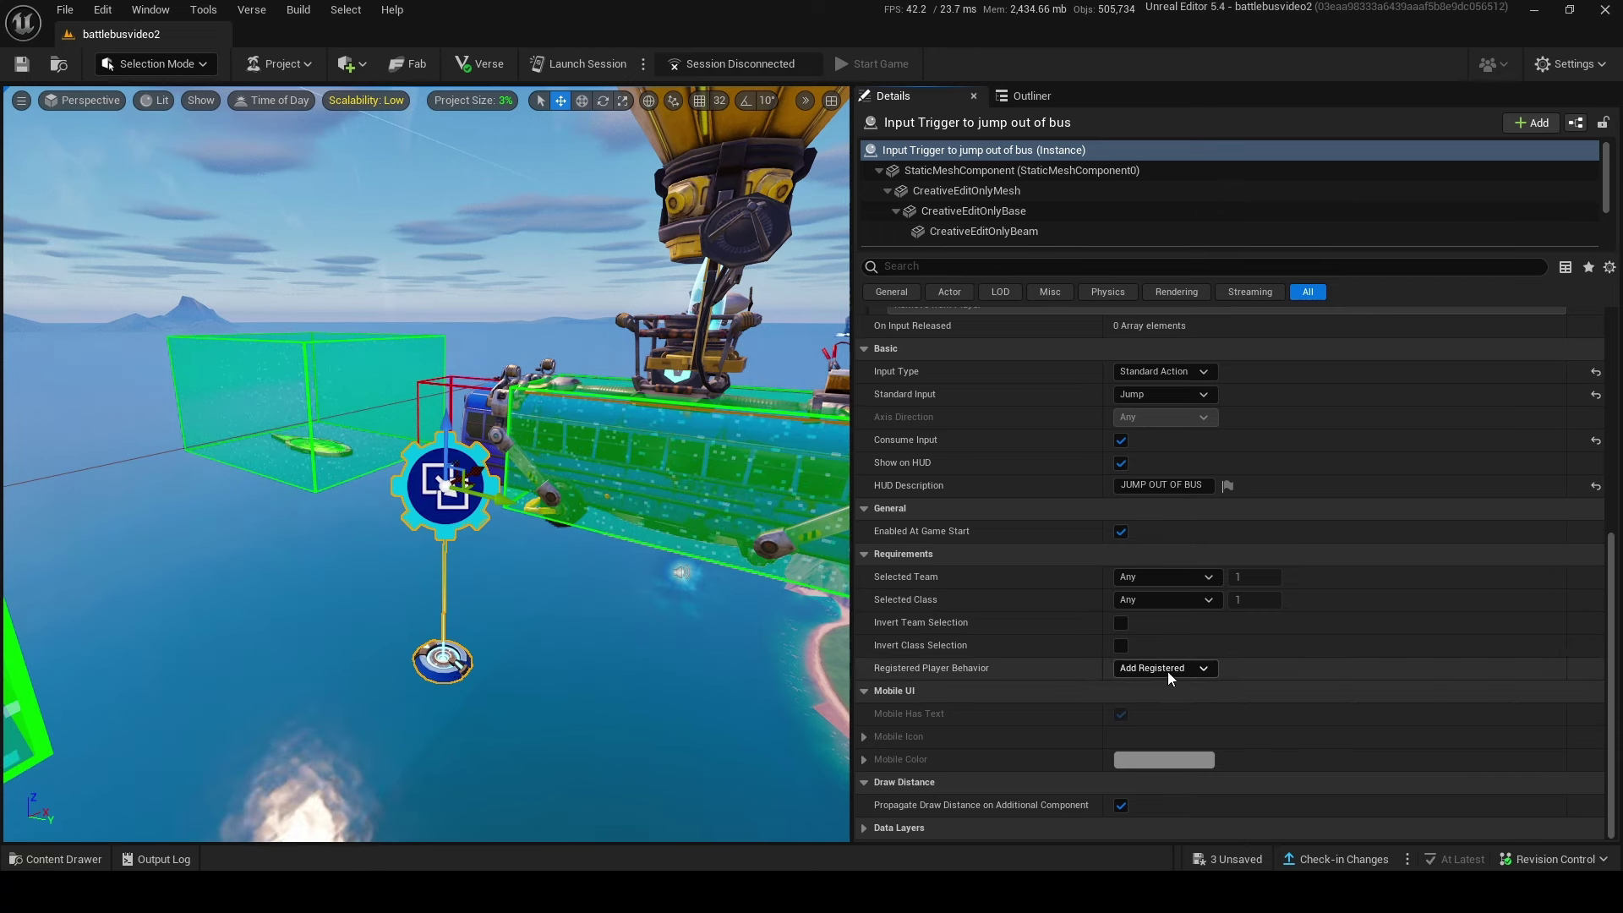
left_click(1168, 672)
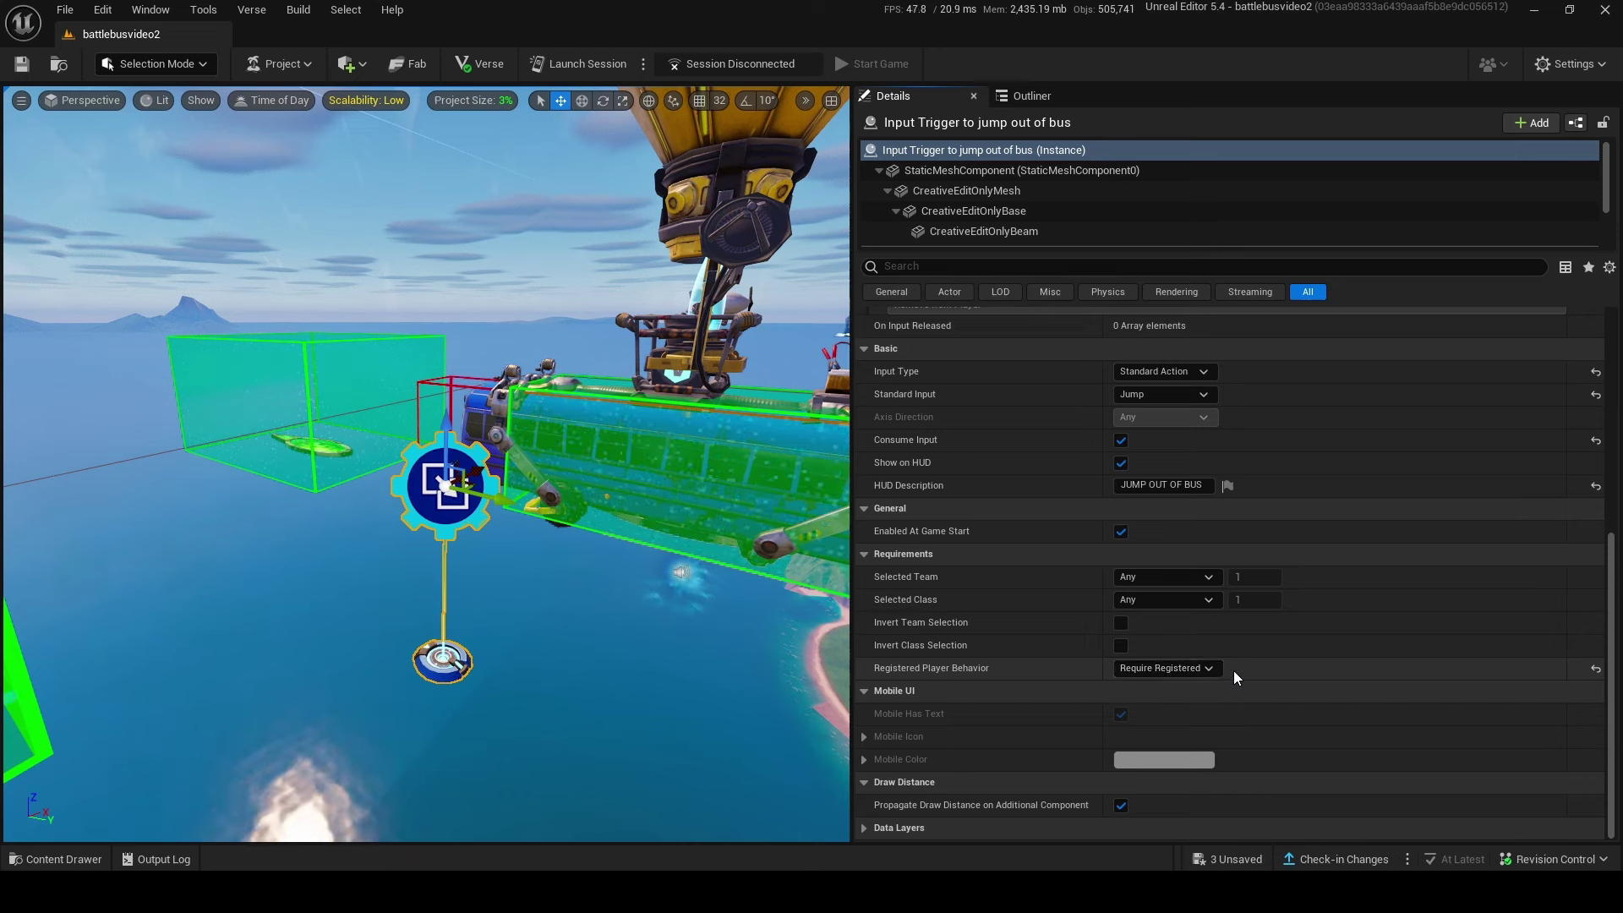
right_click_drag(635, 351, 673, 361)
key("d")
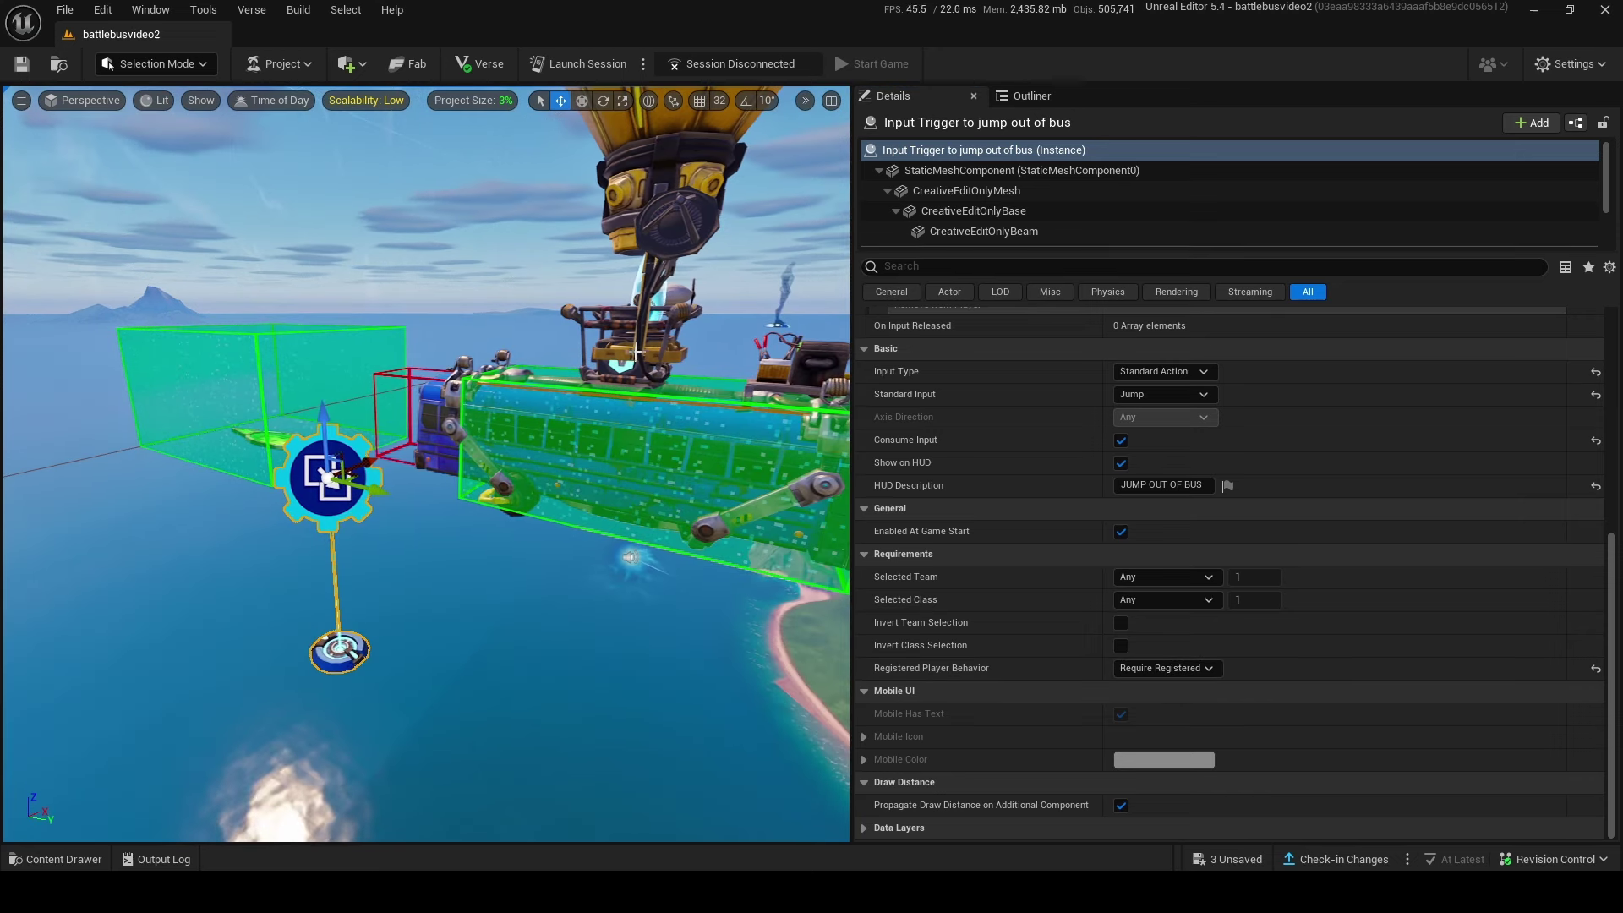
Try the Add Registered and Ignore Registered behaviors on the input trigger, and restore Require Registered
left_click(1165, 668)
left_click(1151, 685)
left_click(1196, 669)
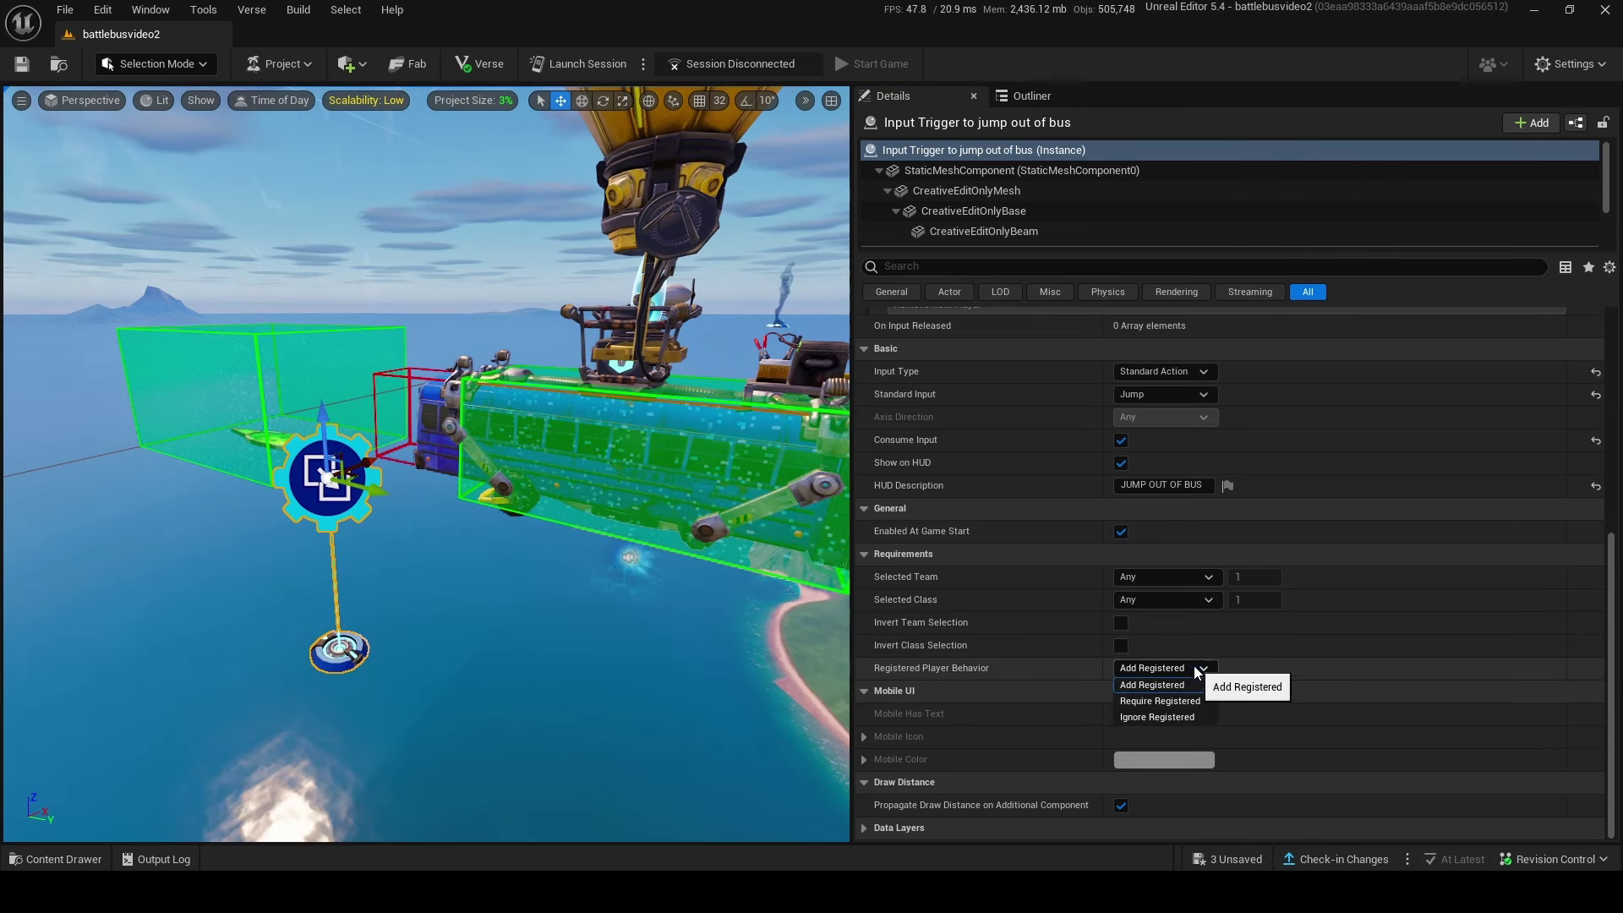
left_click(1198, 685)
left_click(1195, 668)
left_click(1184, 717)
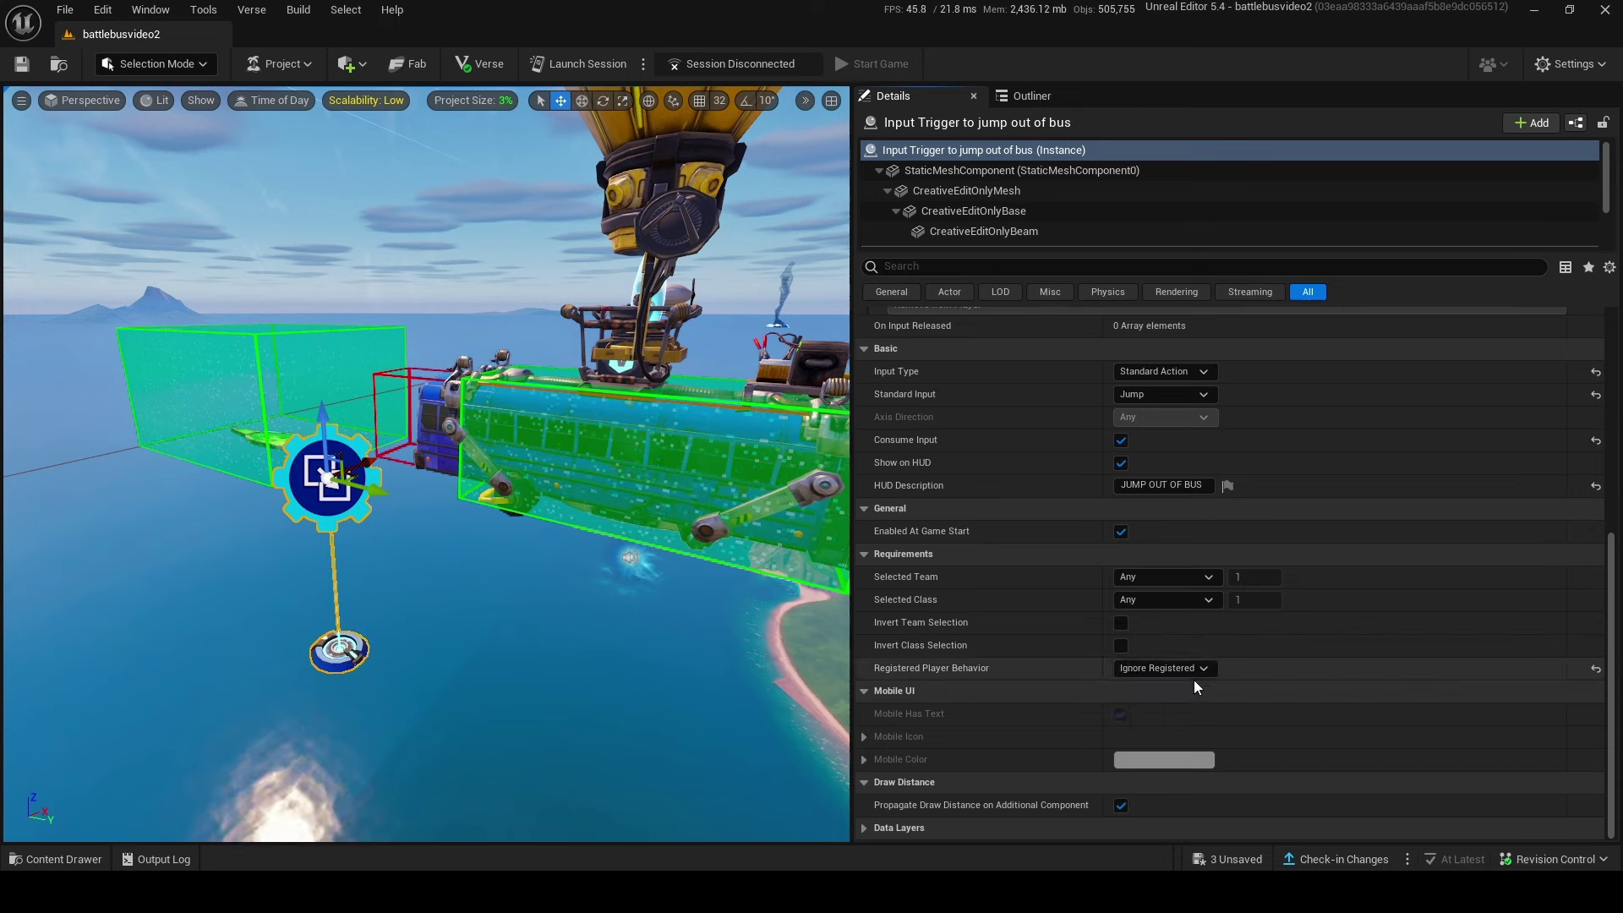
left_click(1193, 673)
Set the Cinematic Sequence Device's Finish Completion State Override to Force Keep State
right_click_drag(530, 480, 710, 507)
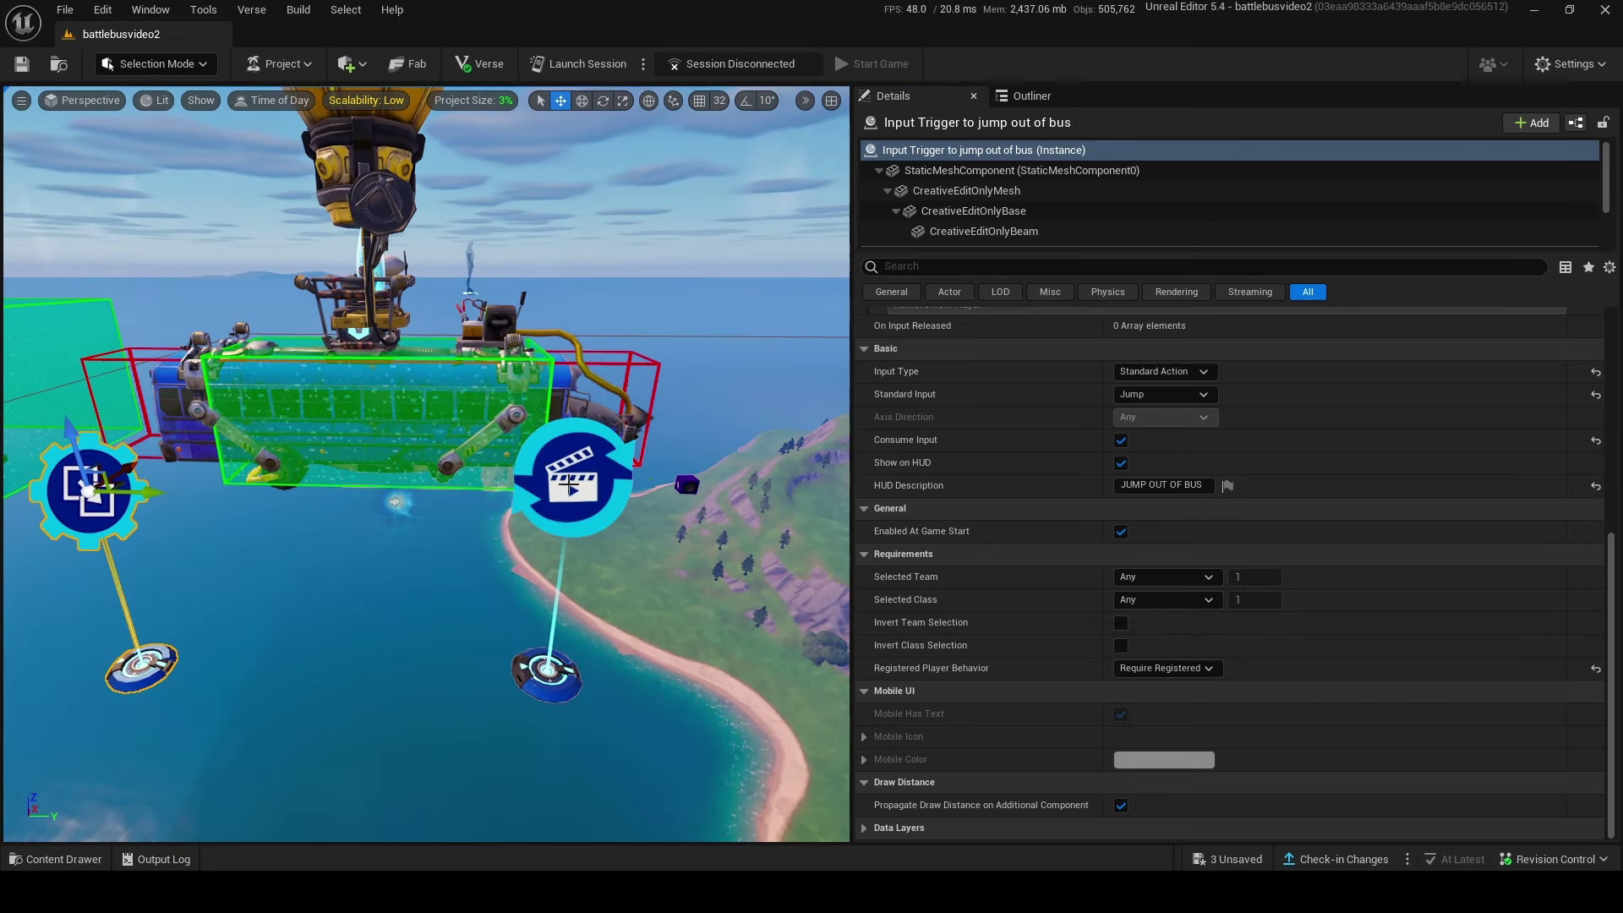
left_click(568, 484)
scroll(1164, 423, "up", 5)
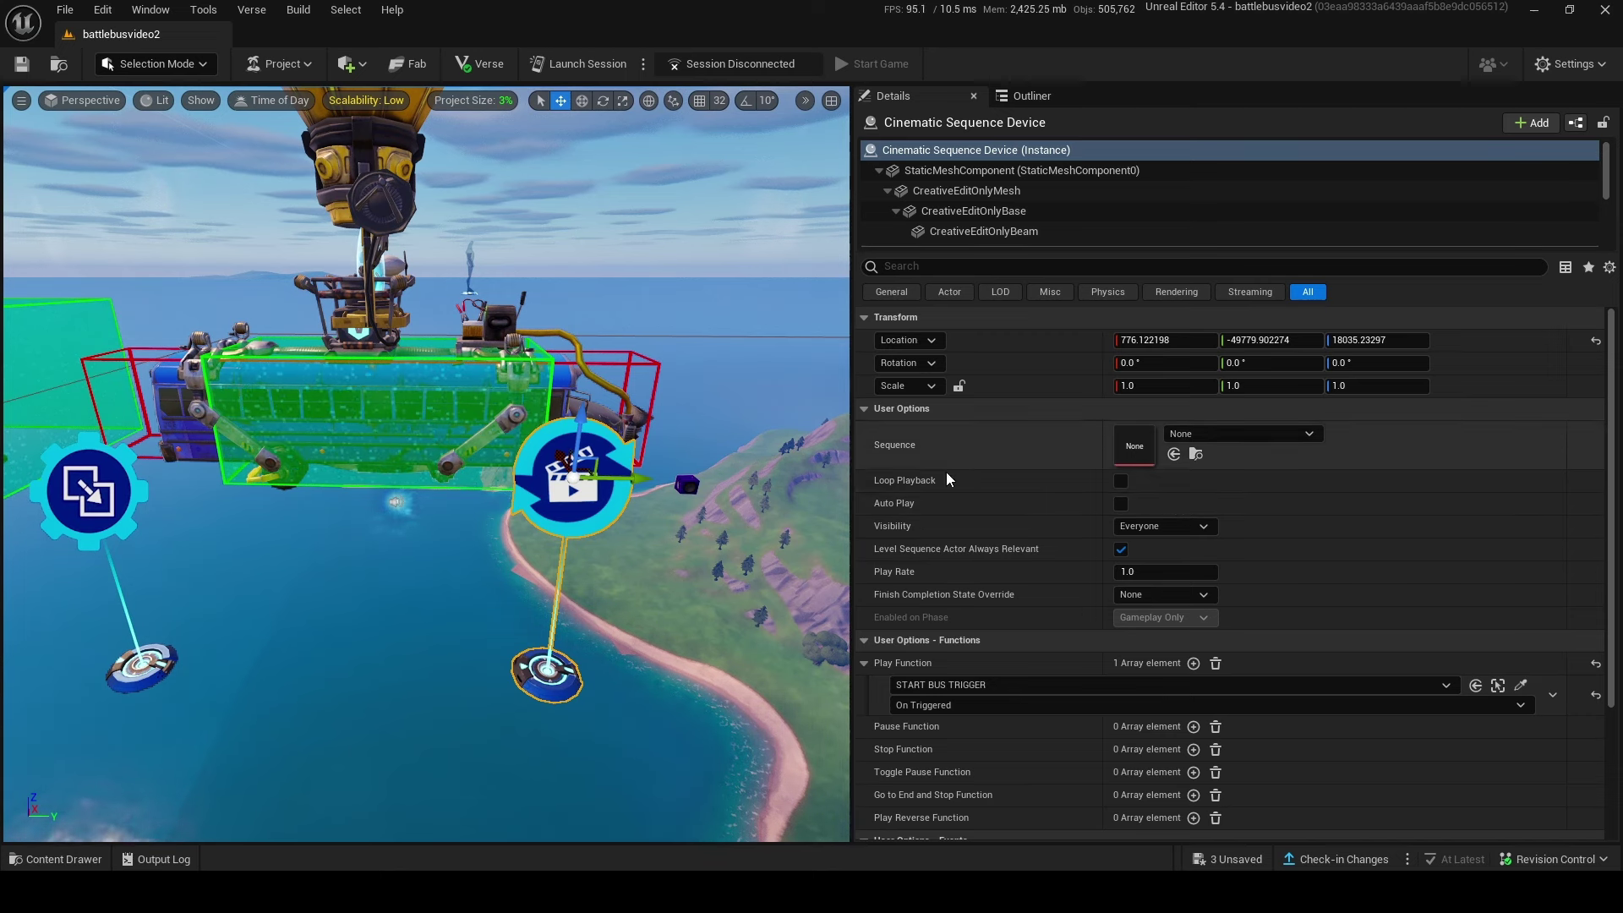
mouse_move(919, 487)
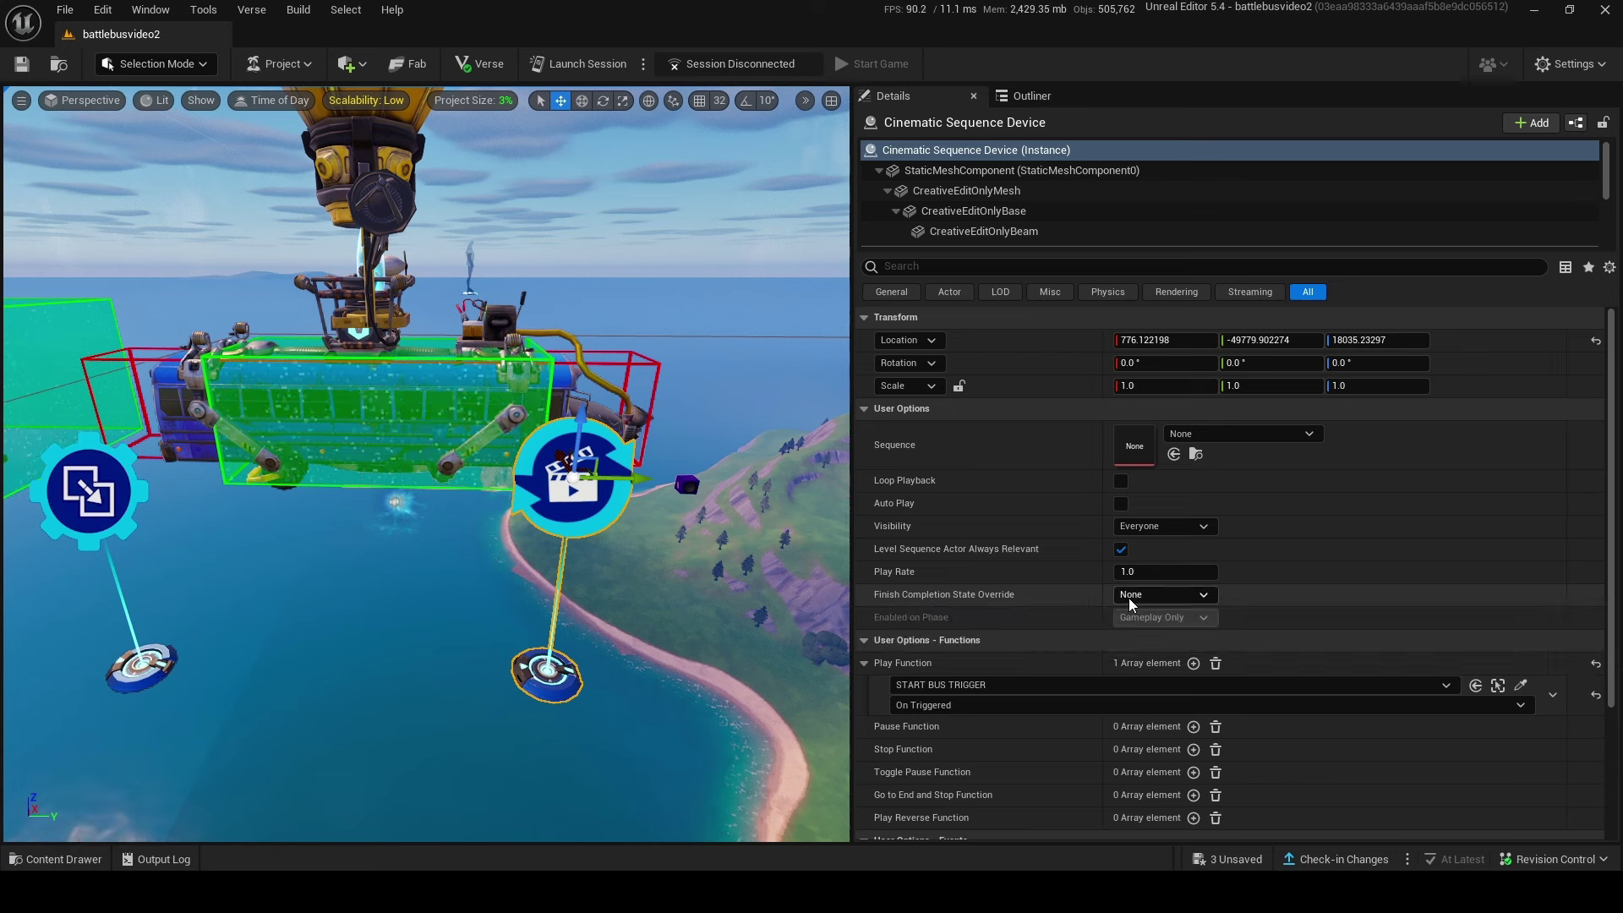
left_click(1154, 596)
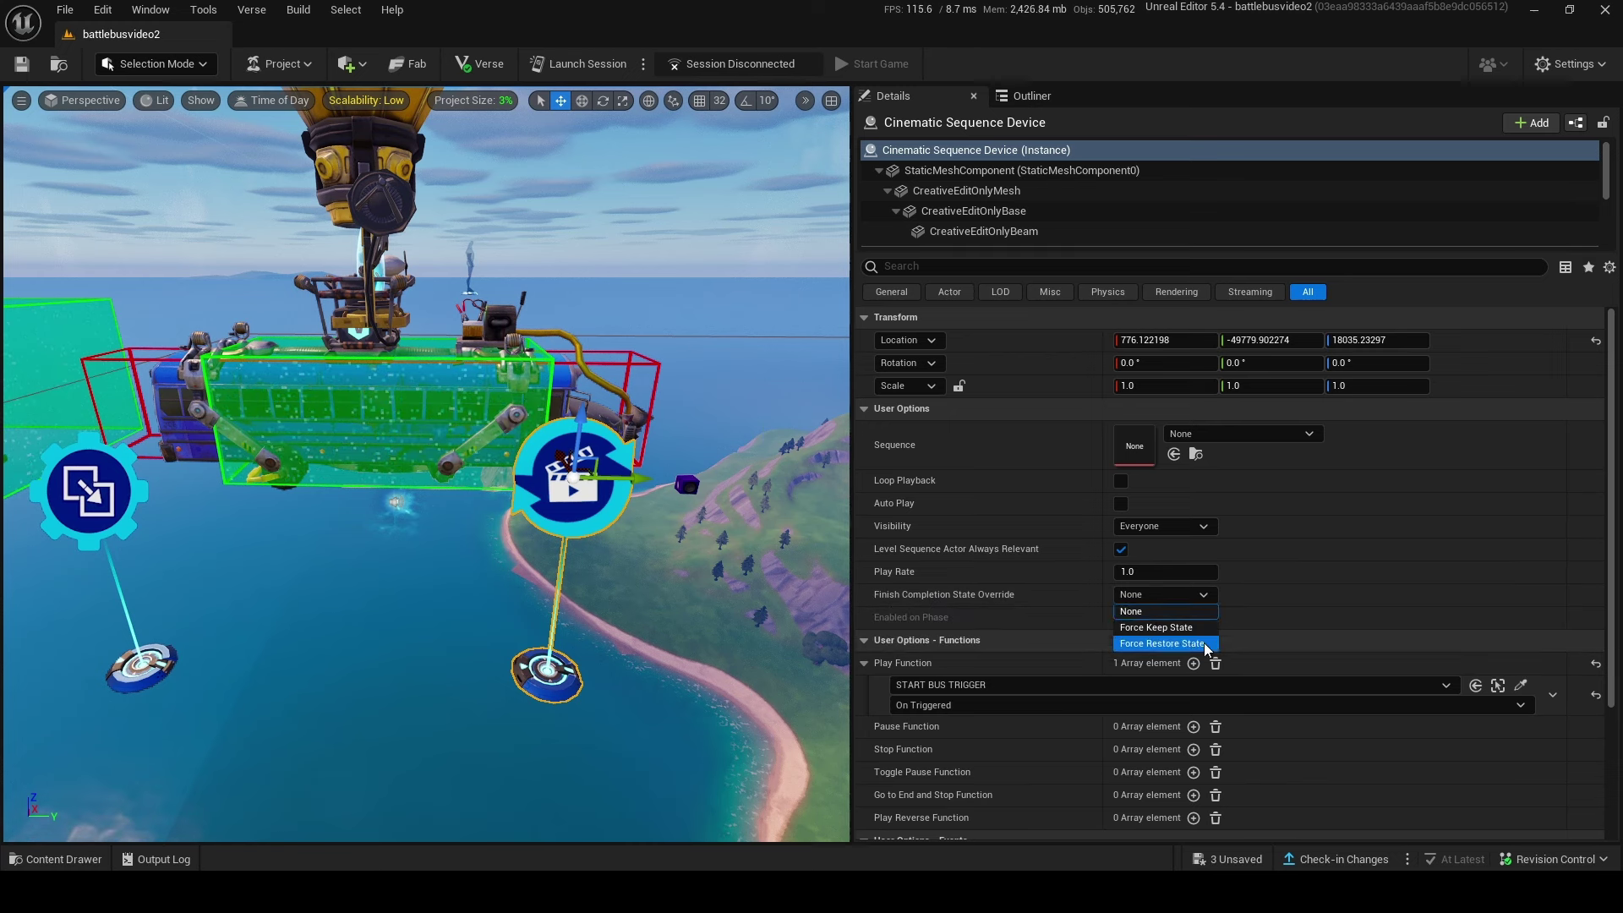
left_click(1200, 629)
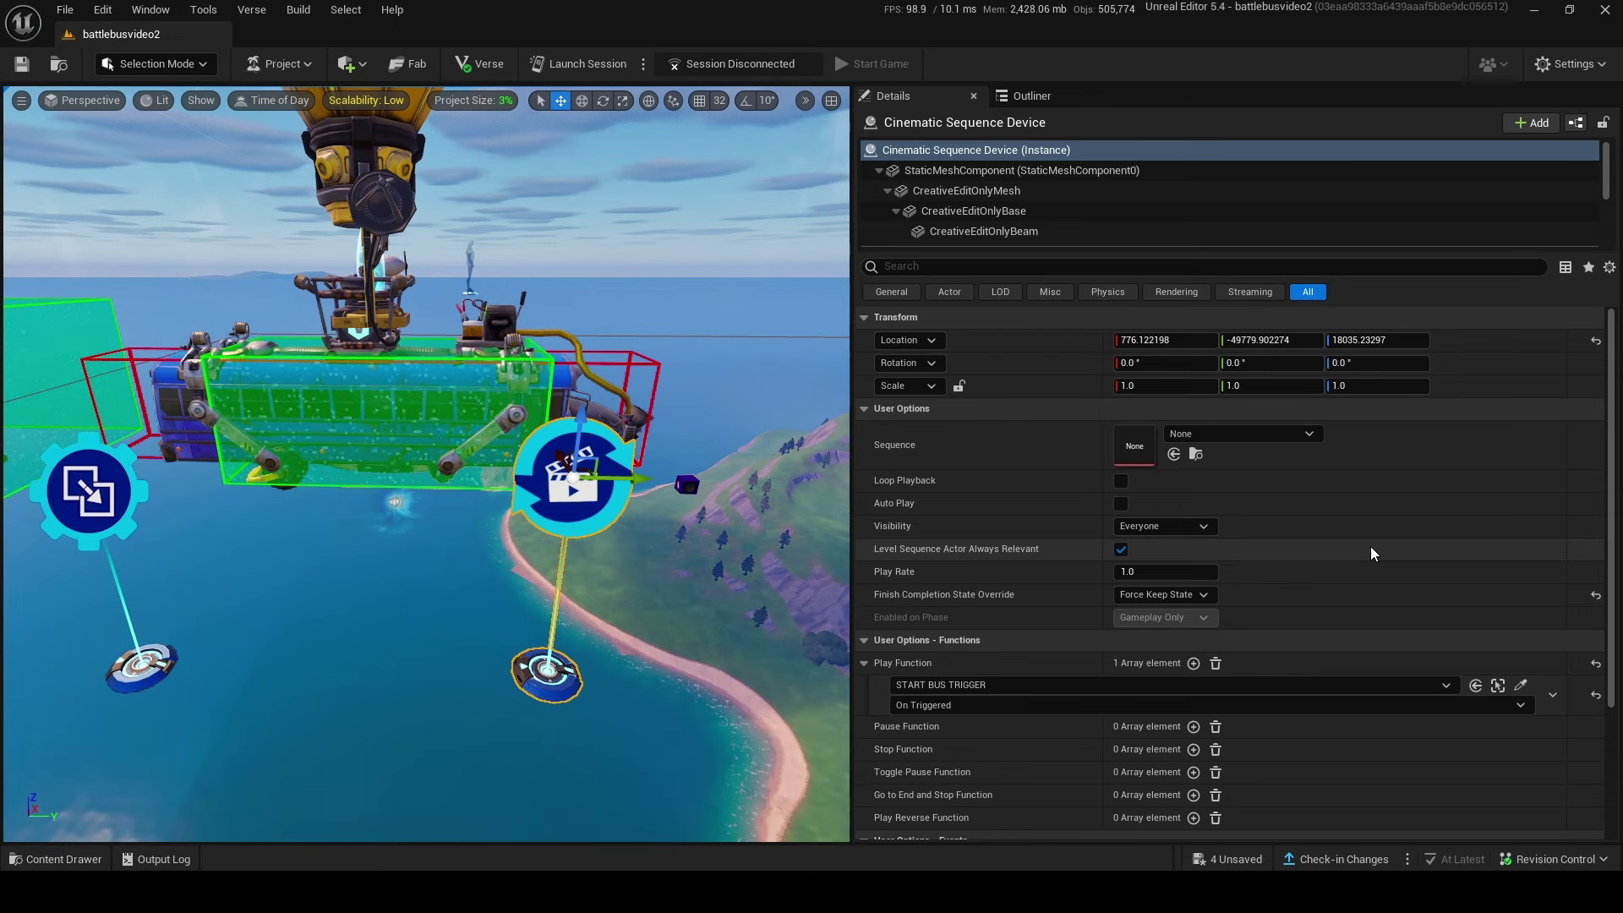
Examine the orbit camera's Add to Player and Remove from Player functions and its field of view, distance and offset settings
right_click_drag(507, 465, 397, 482)
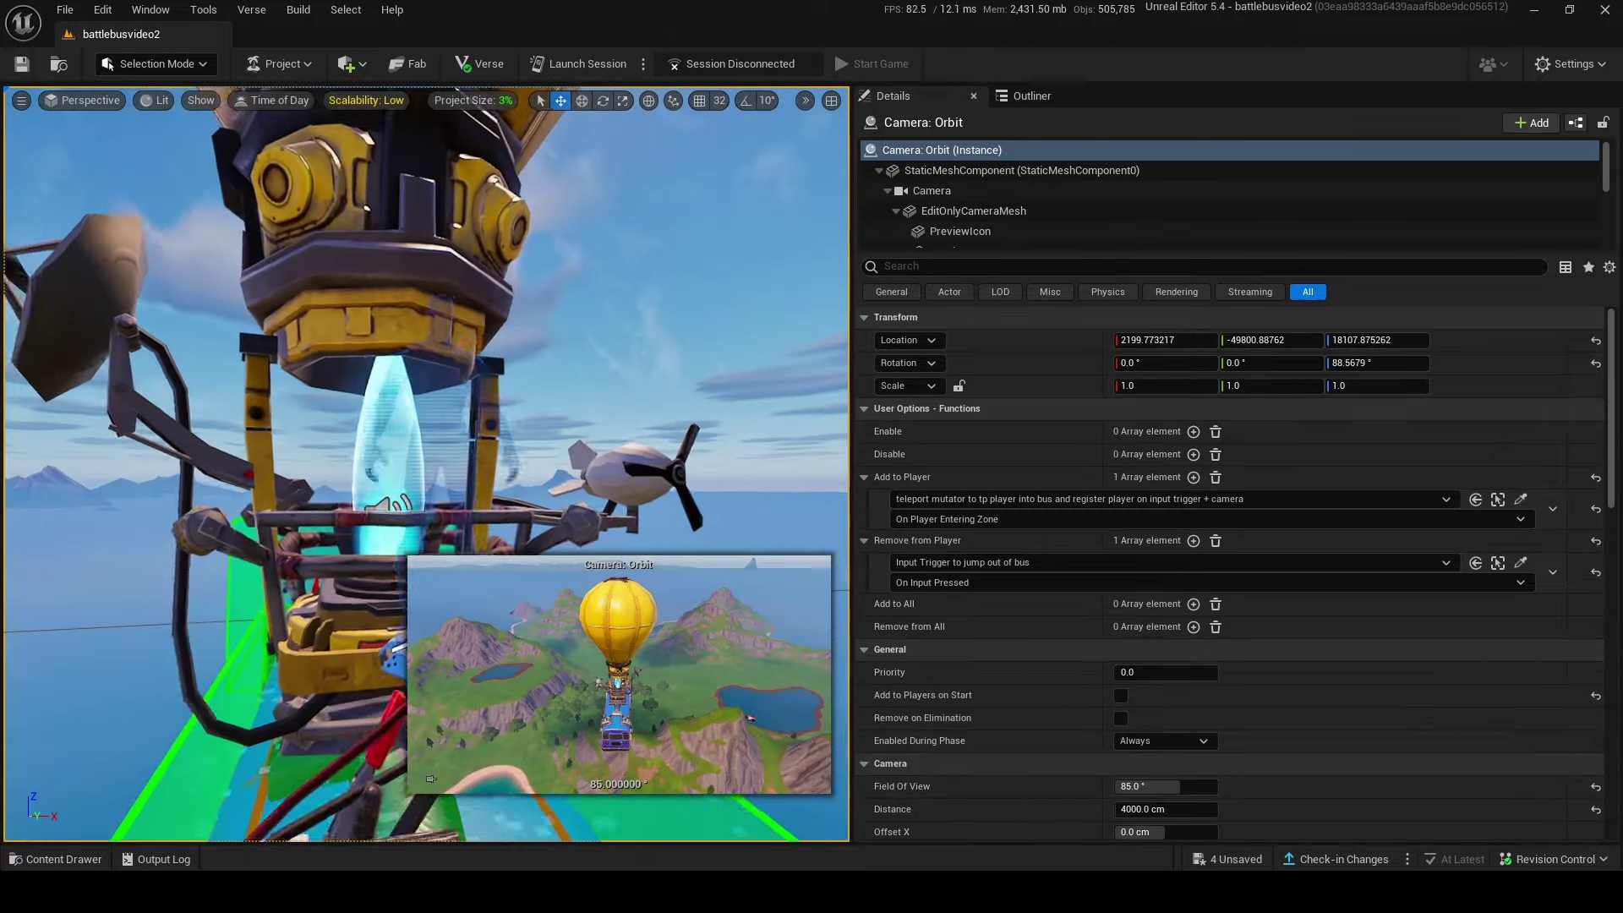
scroll(966, 545, "down", 5)
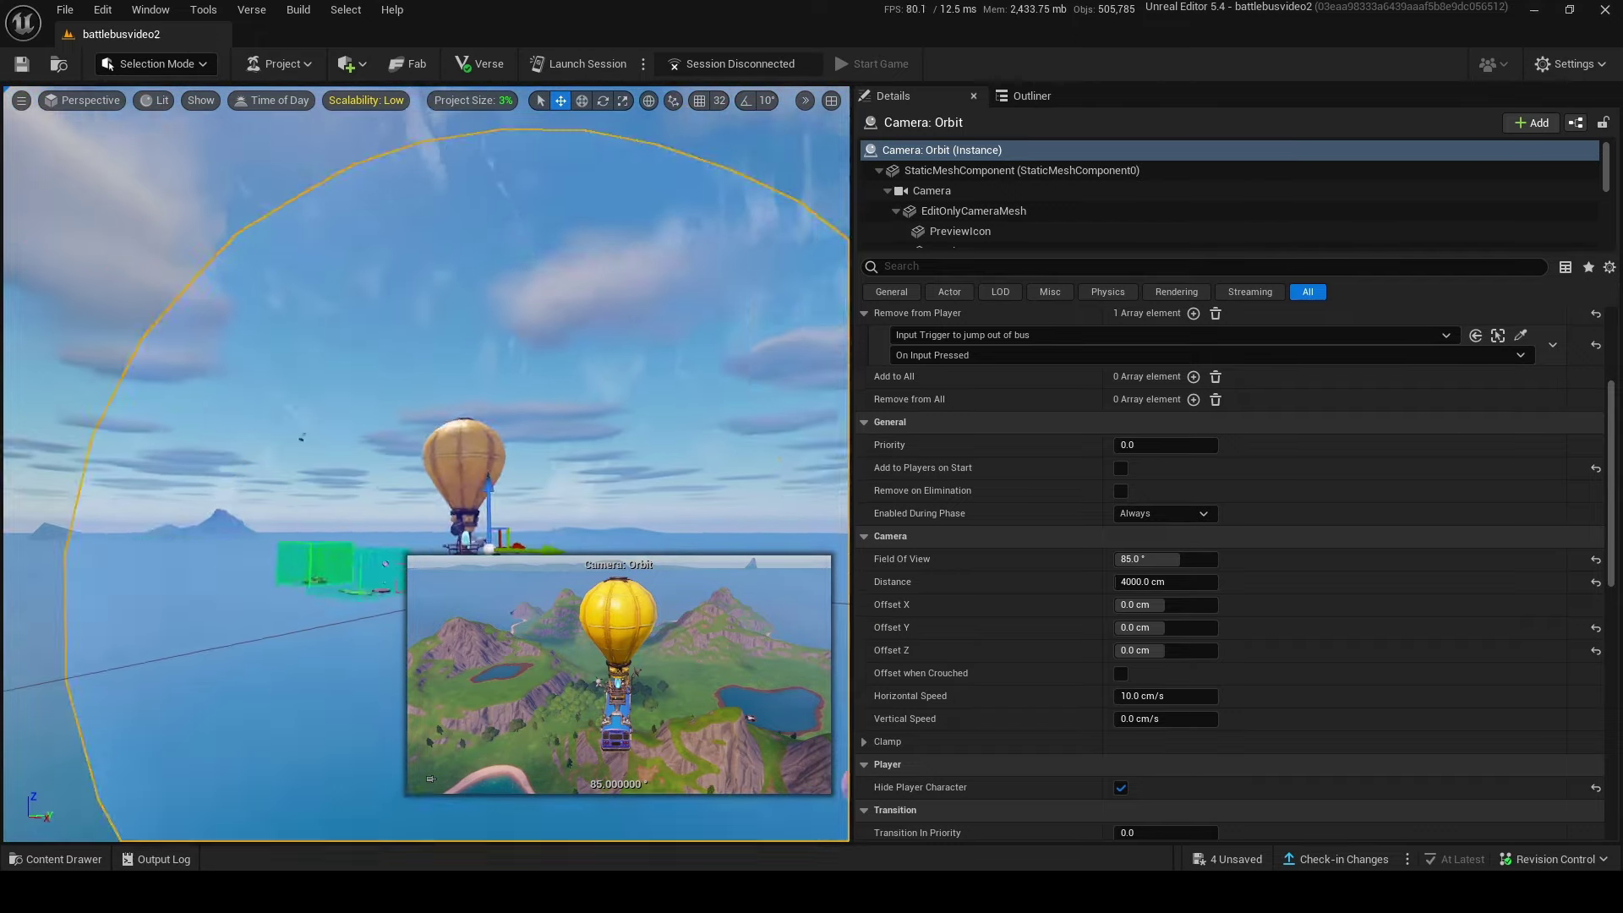
right_click_drag(422, 380, 500, 496)
right_click_drag(393, 491, 393, 495)
scroll(1290, 409, "up", 2)
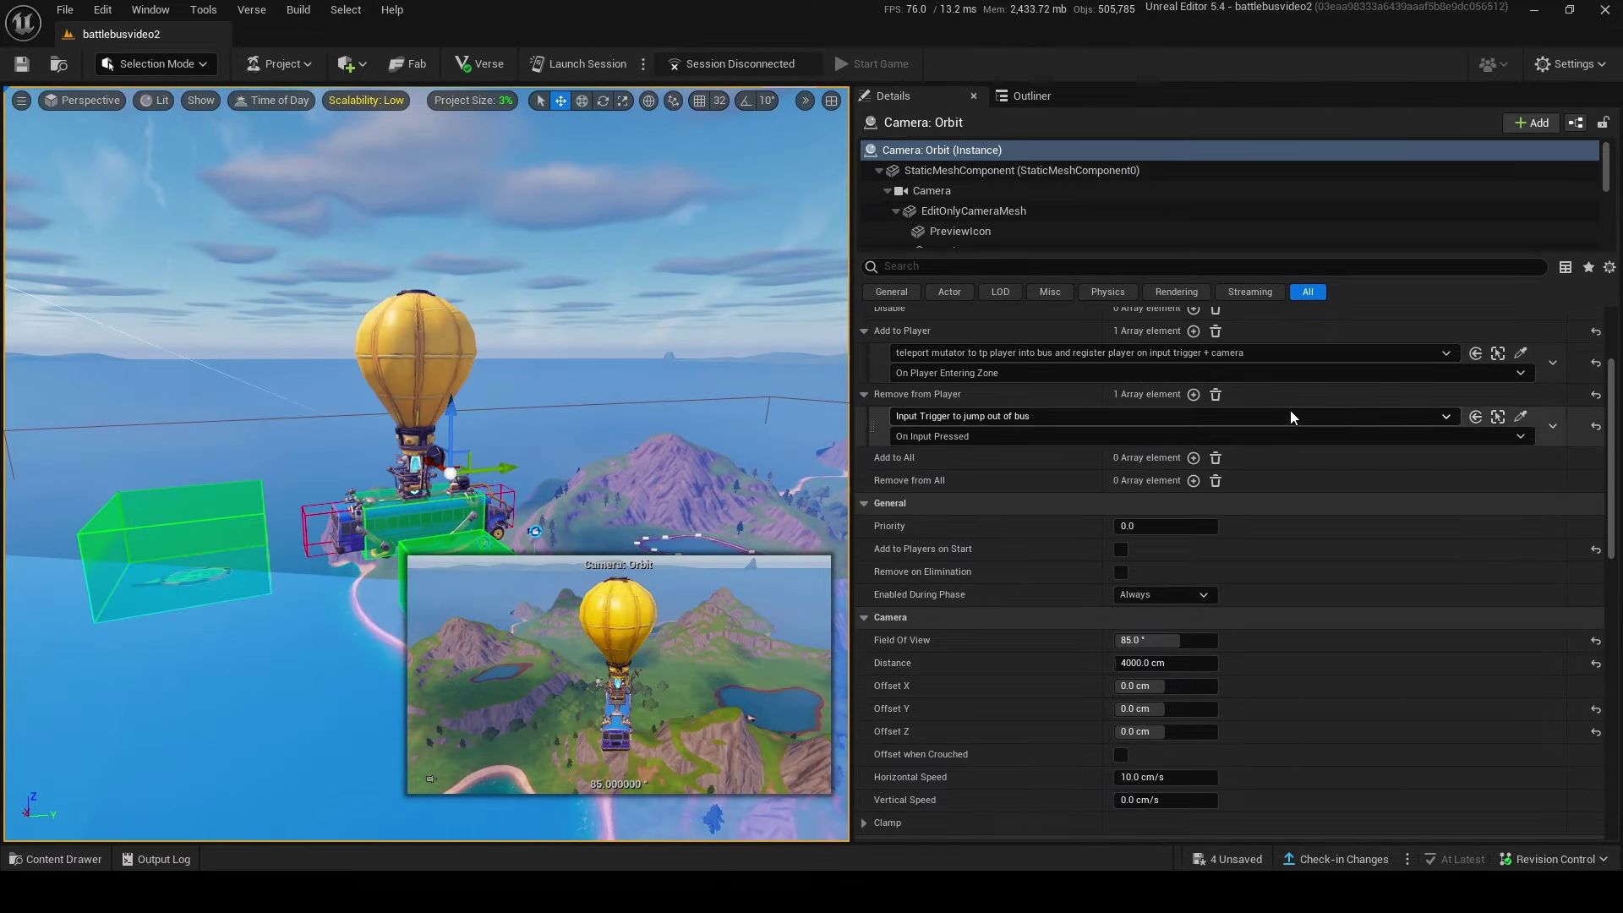
scroll(1048, 523, "down", 3)
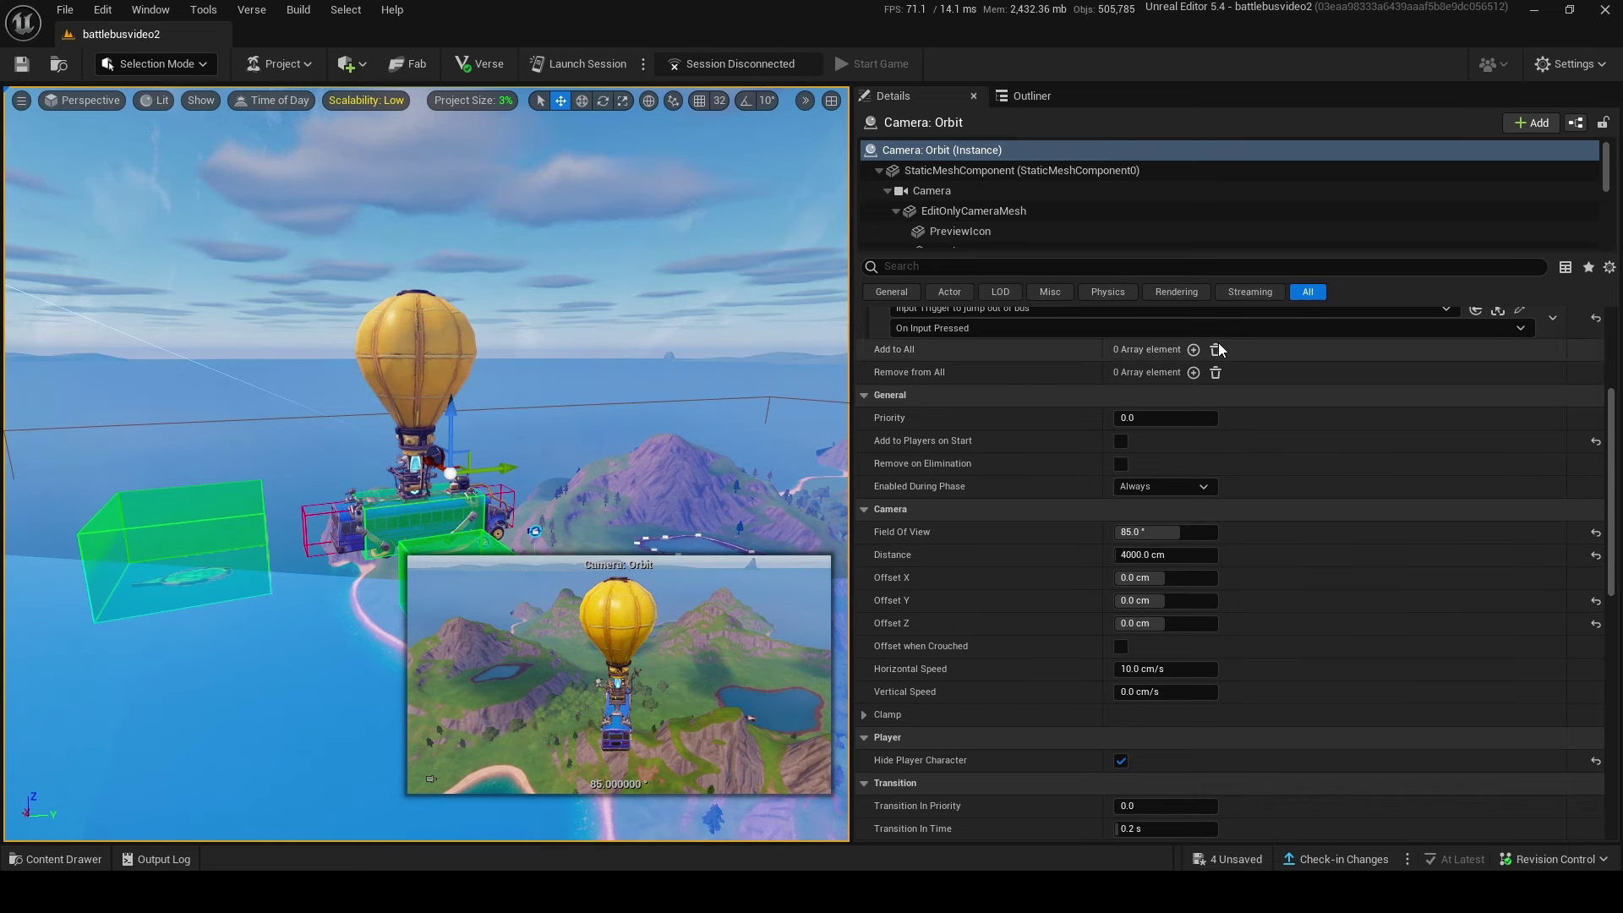
scroll(1256, 600, "down", 2)
scroll(1253, 597, "down", 4)
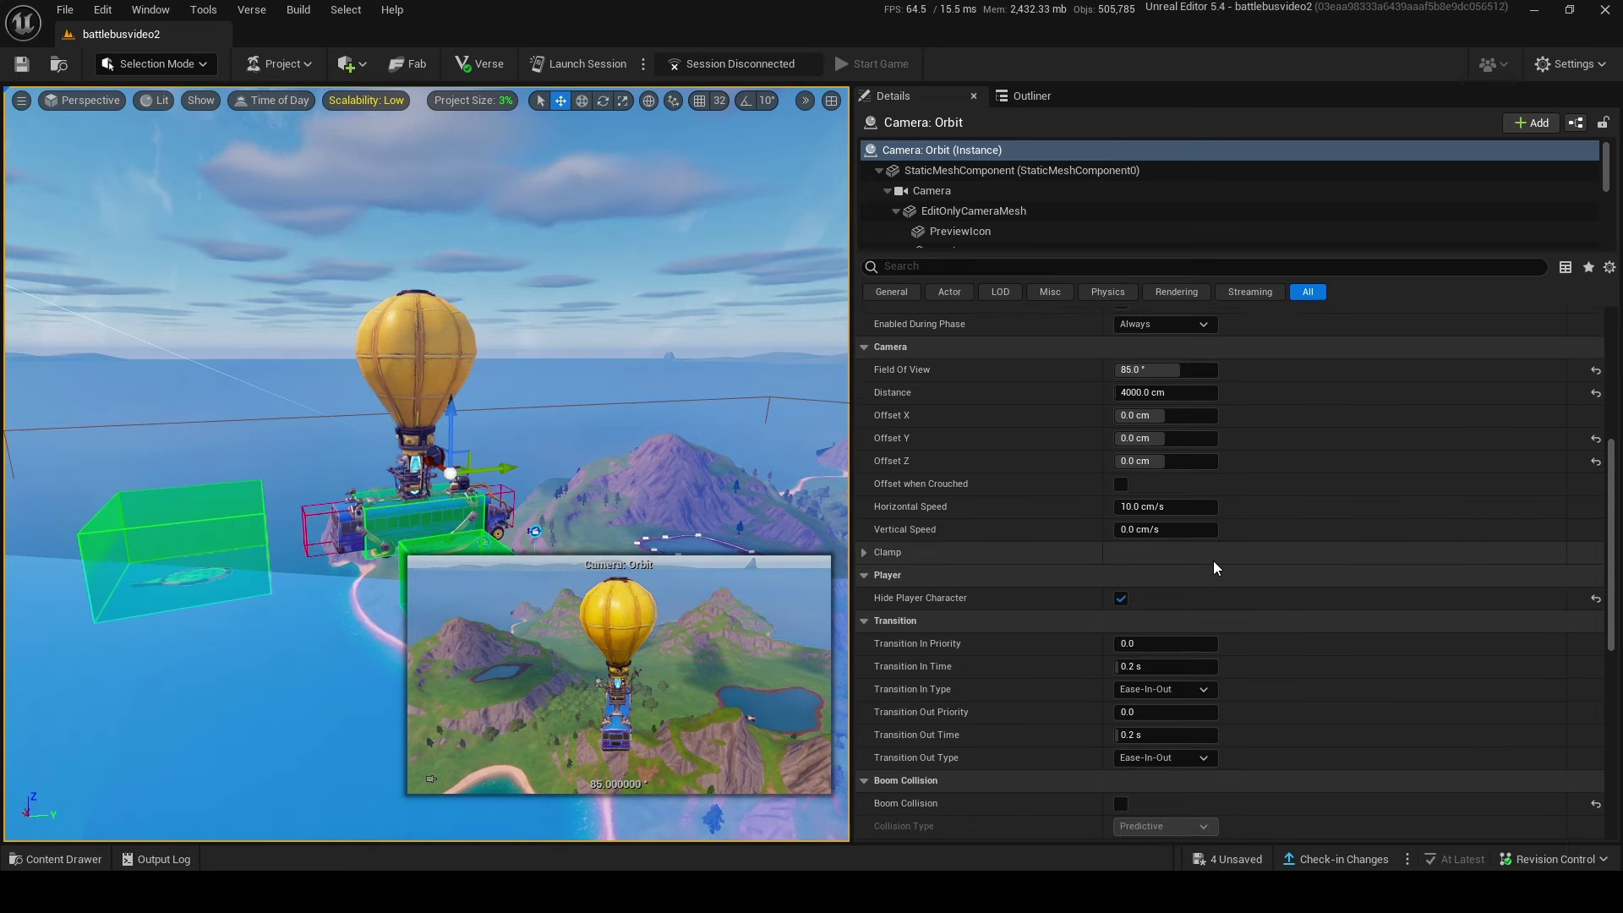
Turn the orbit camera's Hide Player Character off and back on, and review its transition and boom collision settings
left_click(1123, 600)
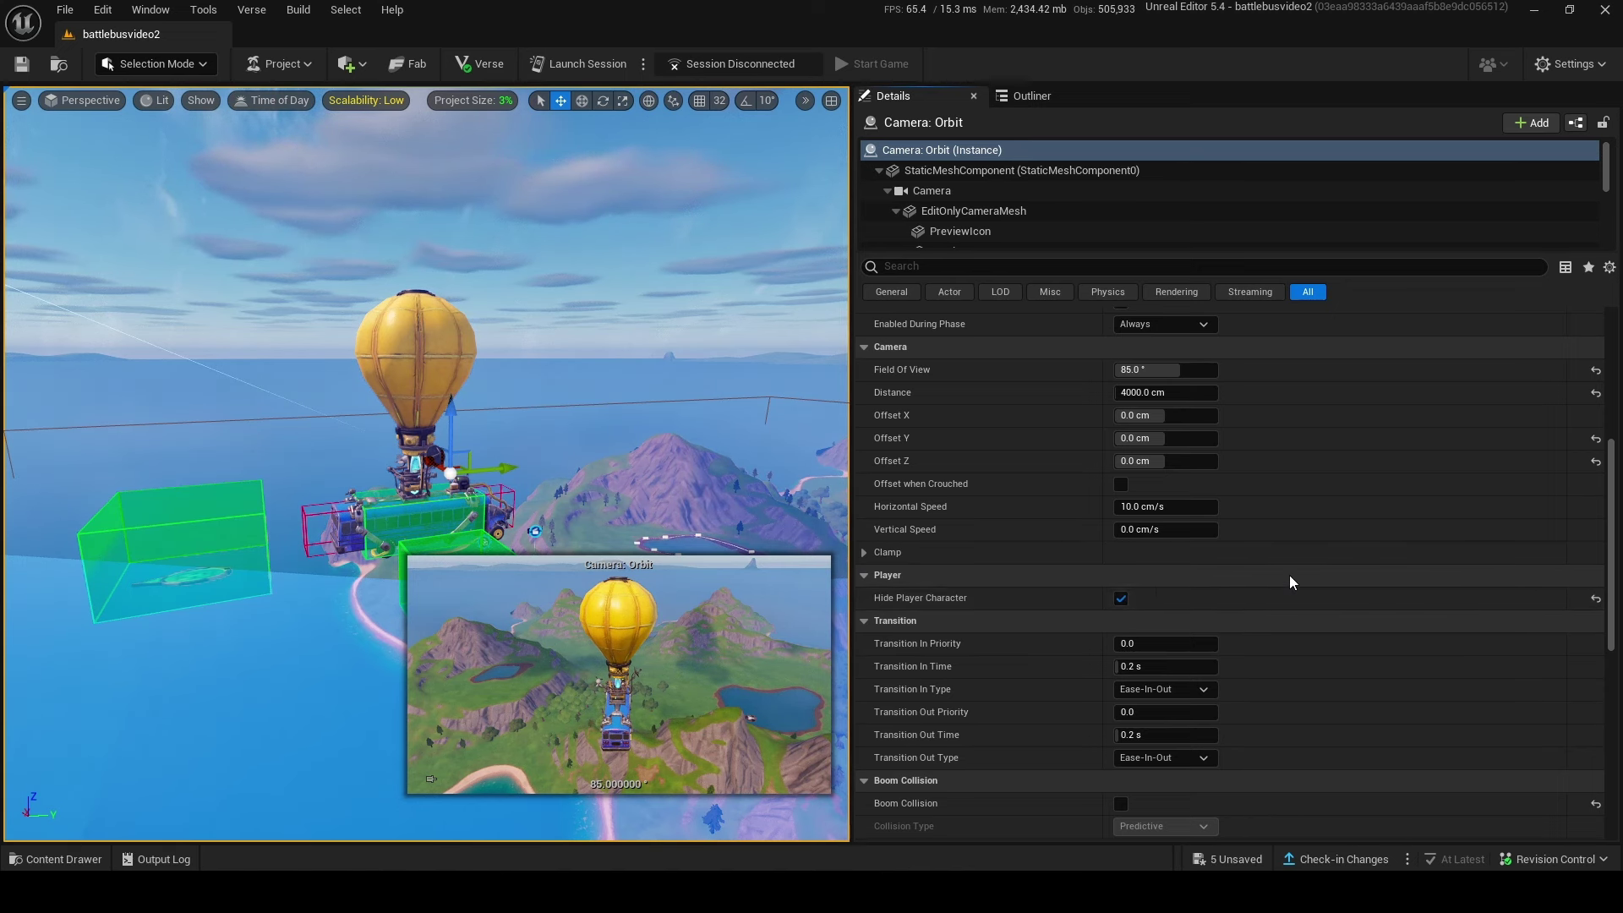
scroll(1290, 575, "down", 3)
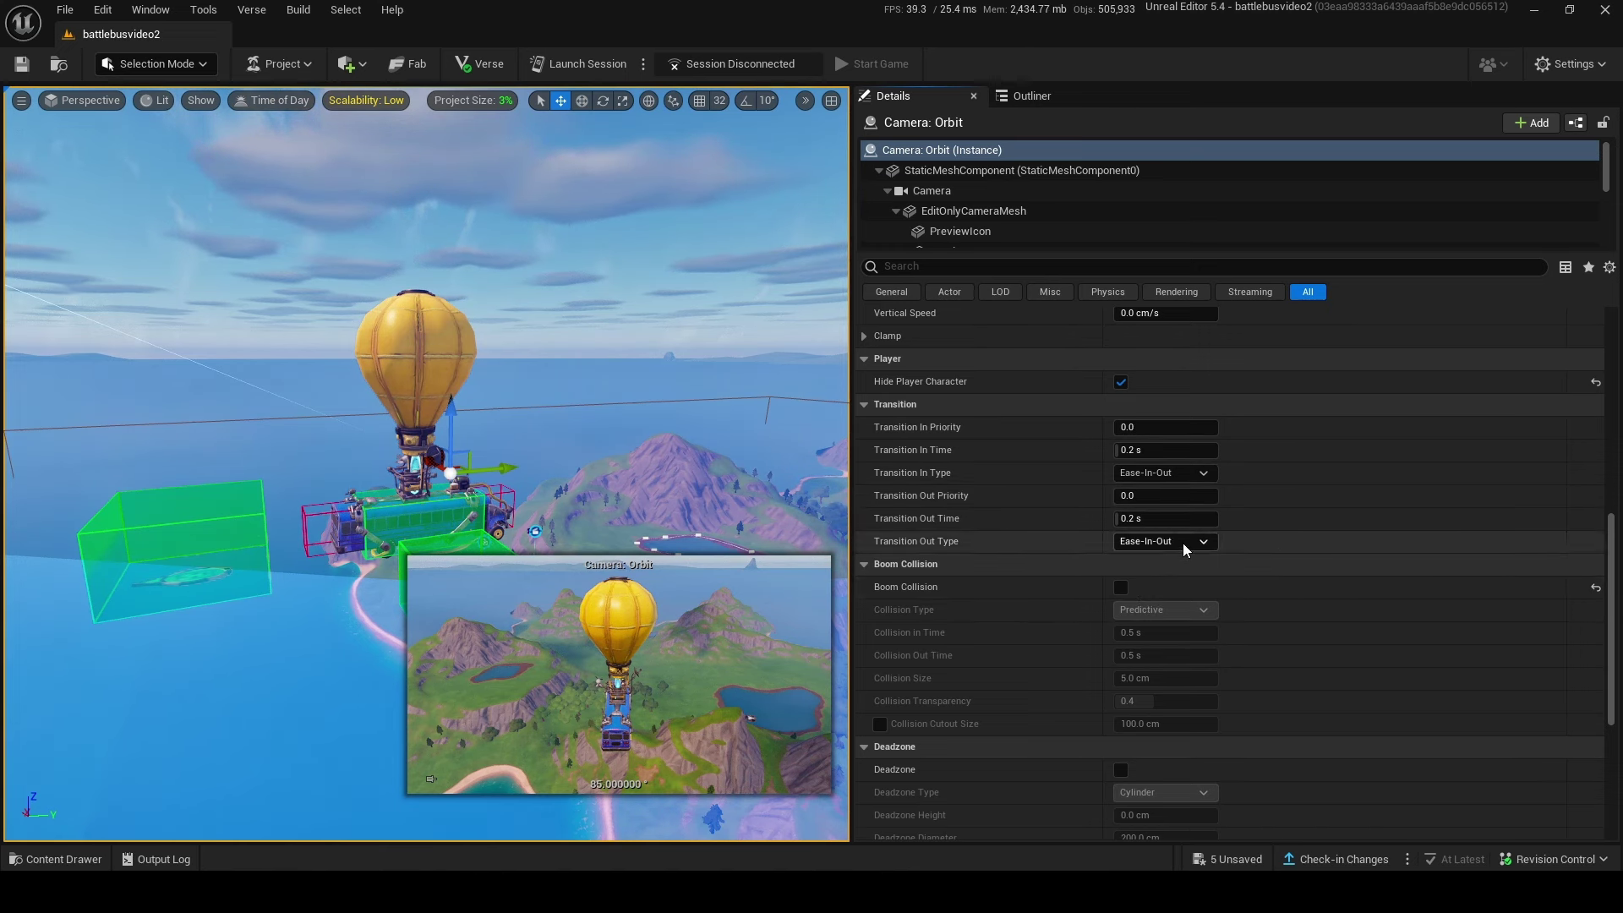
scroll(1184, 546, "down", 1)
scroll(1002, 690, "down", 3)
scroll(1065, 690, "up", 6)
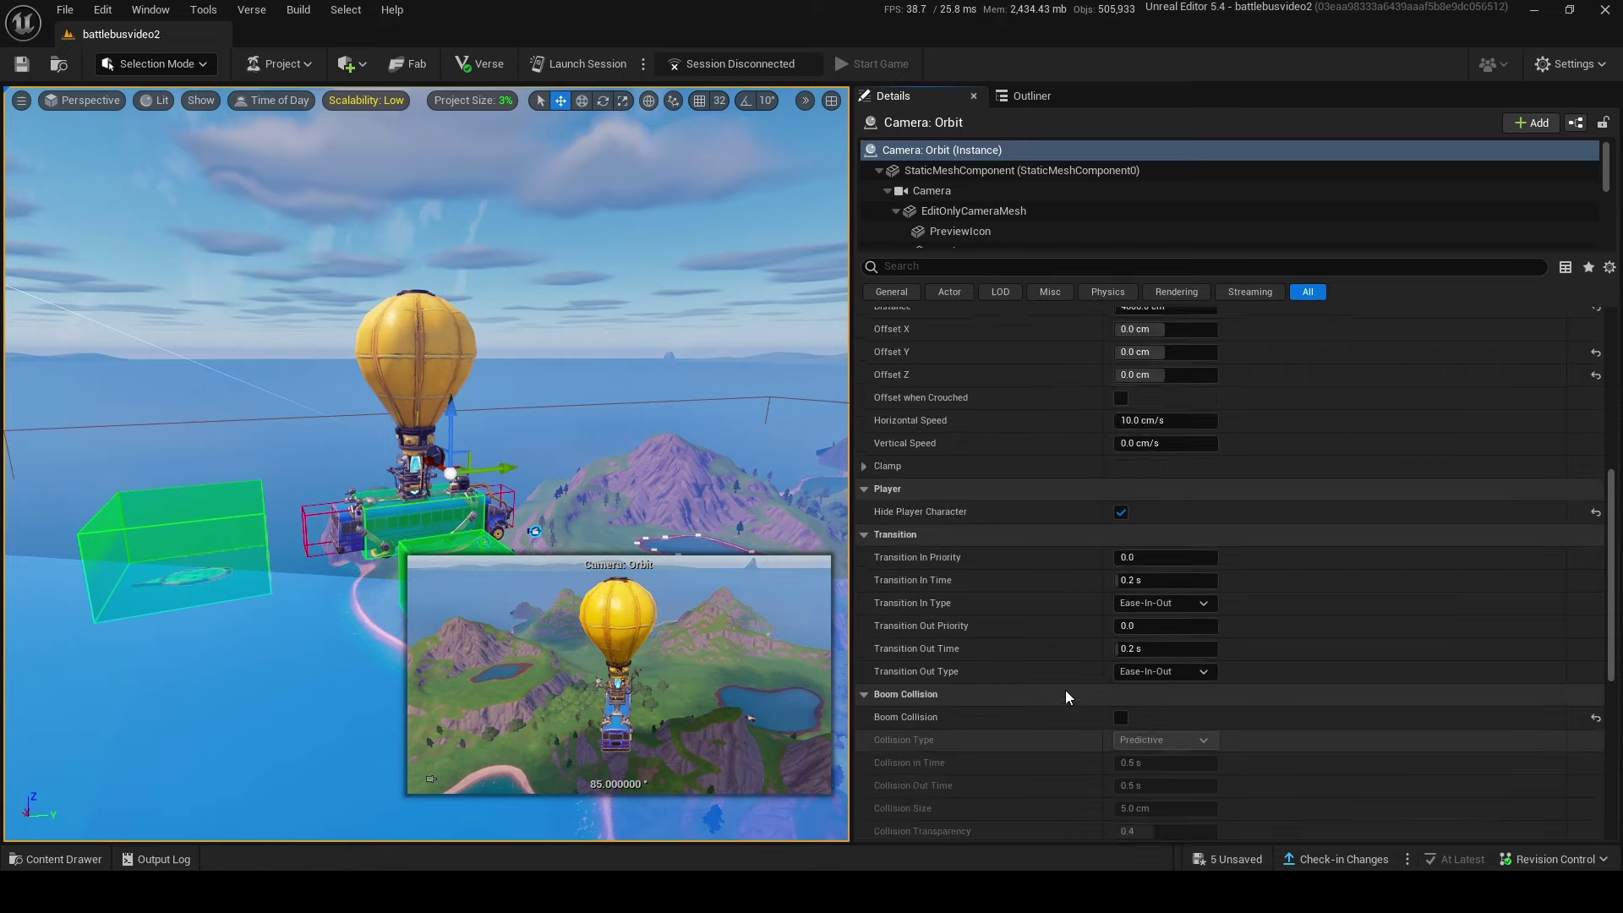
scroll(1066, 689, "up", 5)
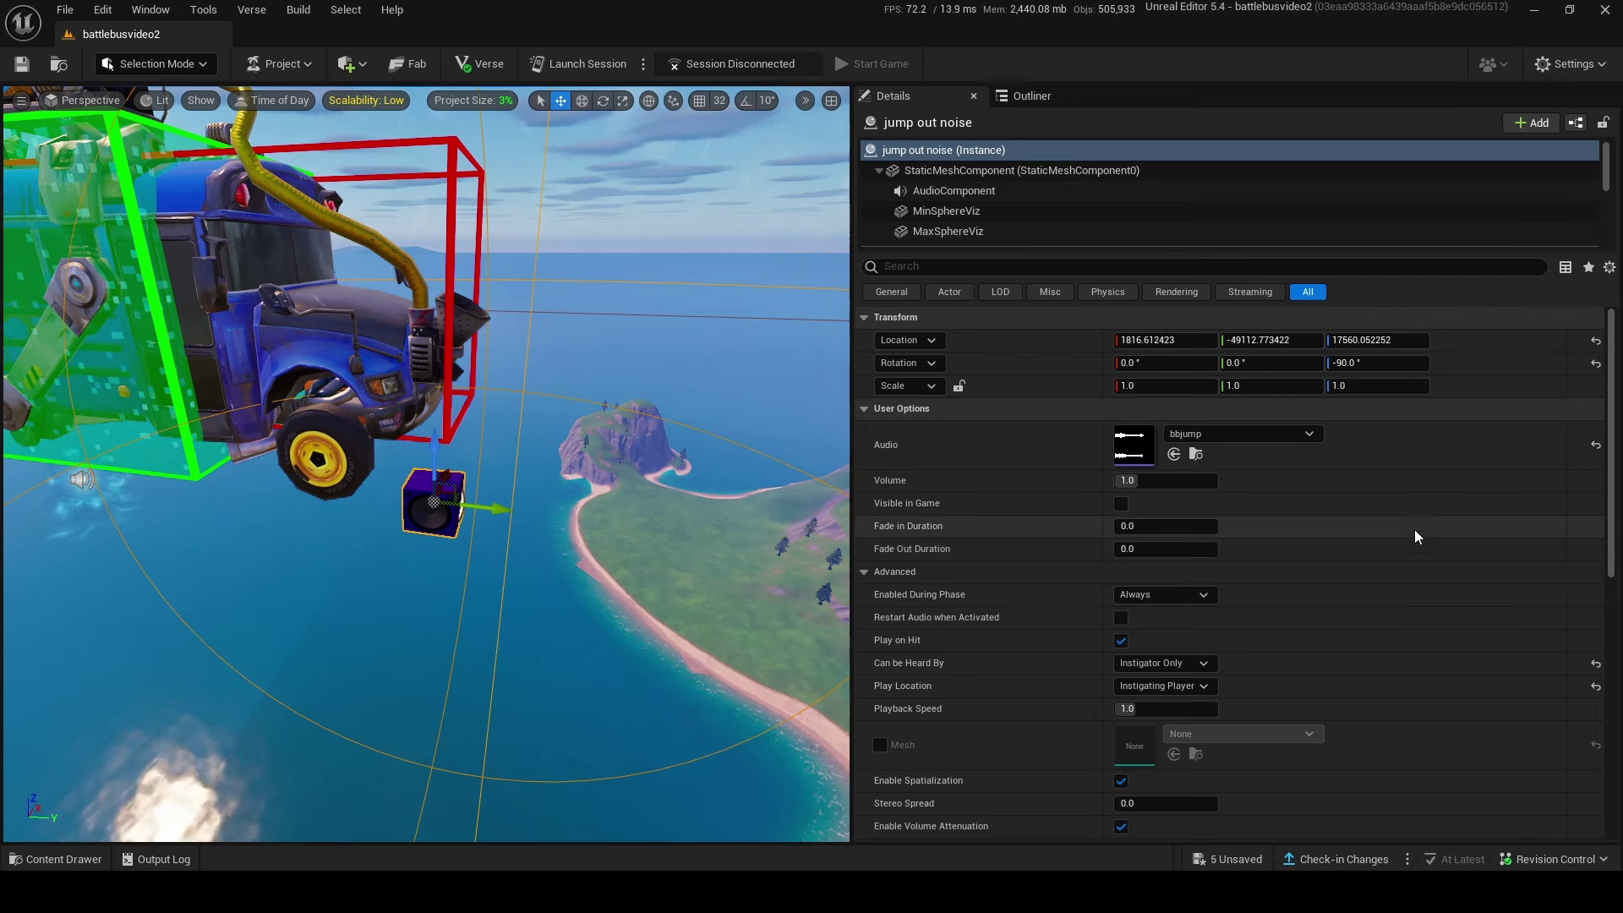
Preview the bbjump sound wave from the project's audioeffects folder
left_click(57, 859)
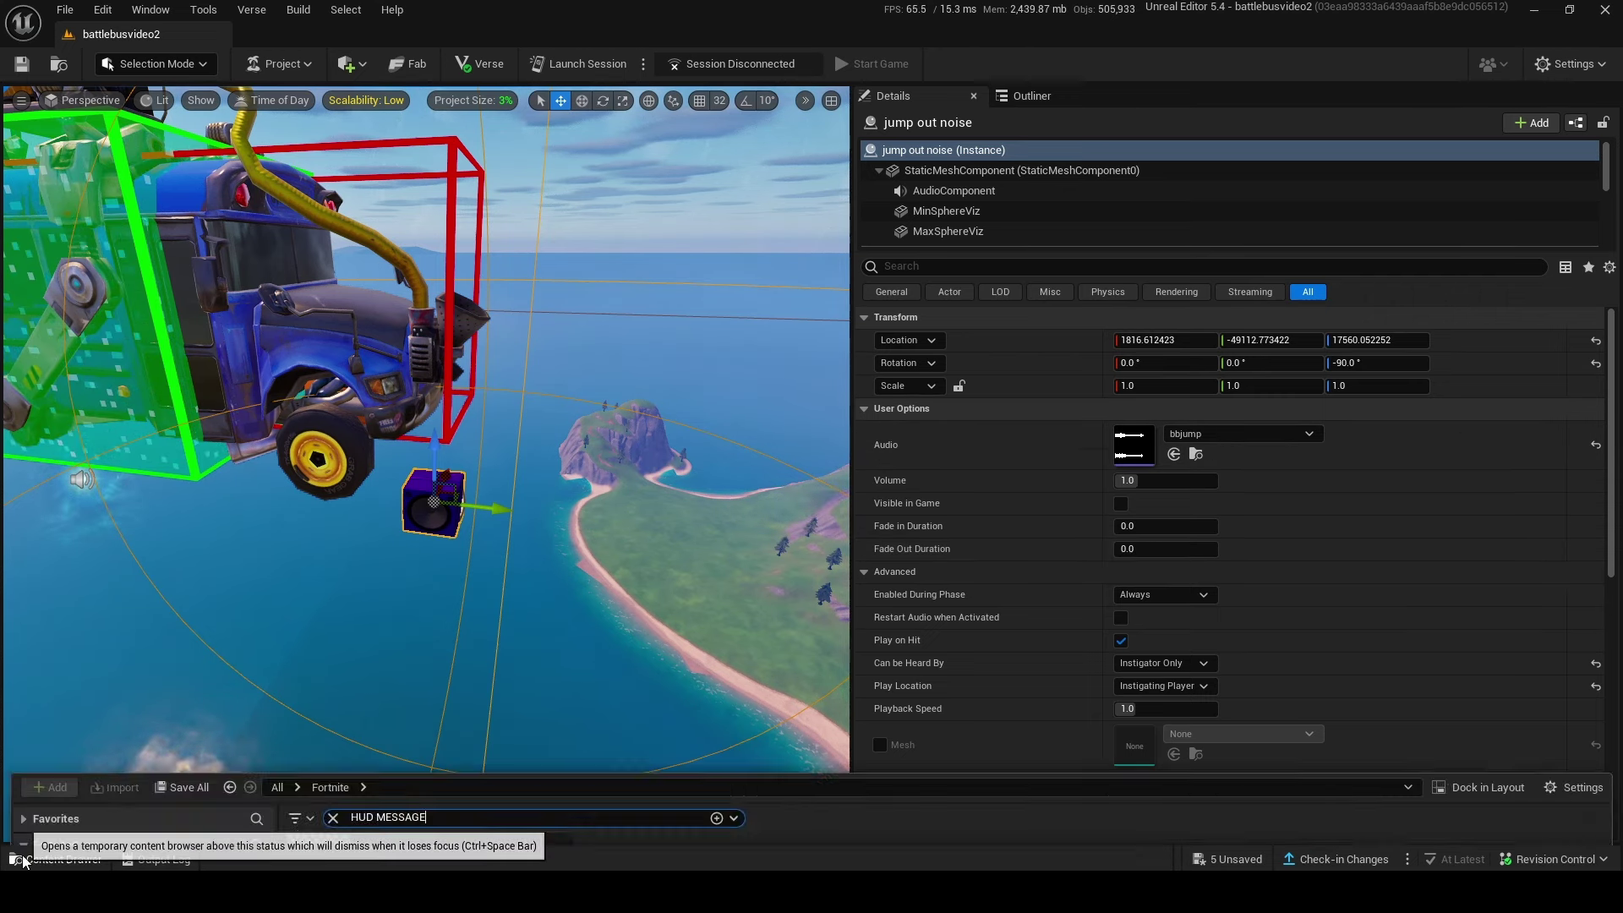
left_click(208, 661)
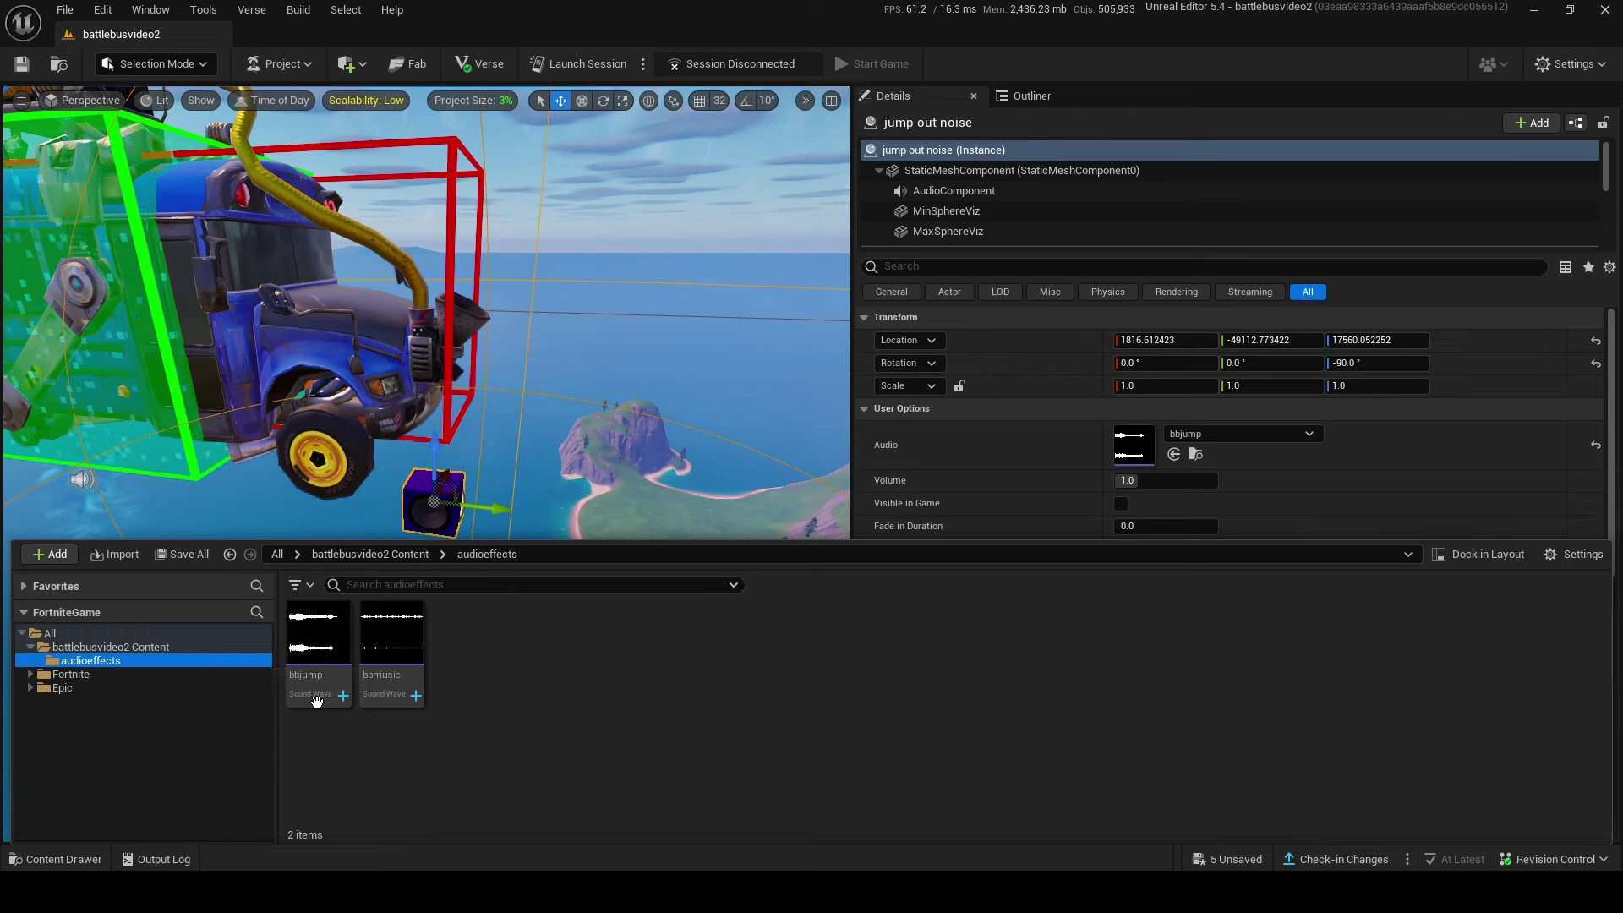
left_click(316, 632)
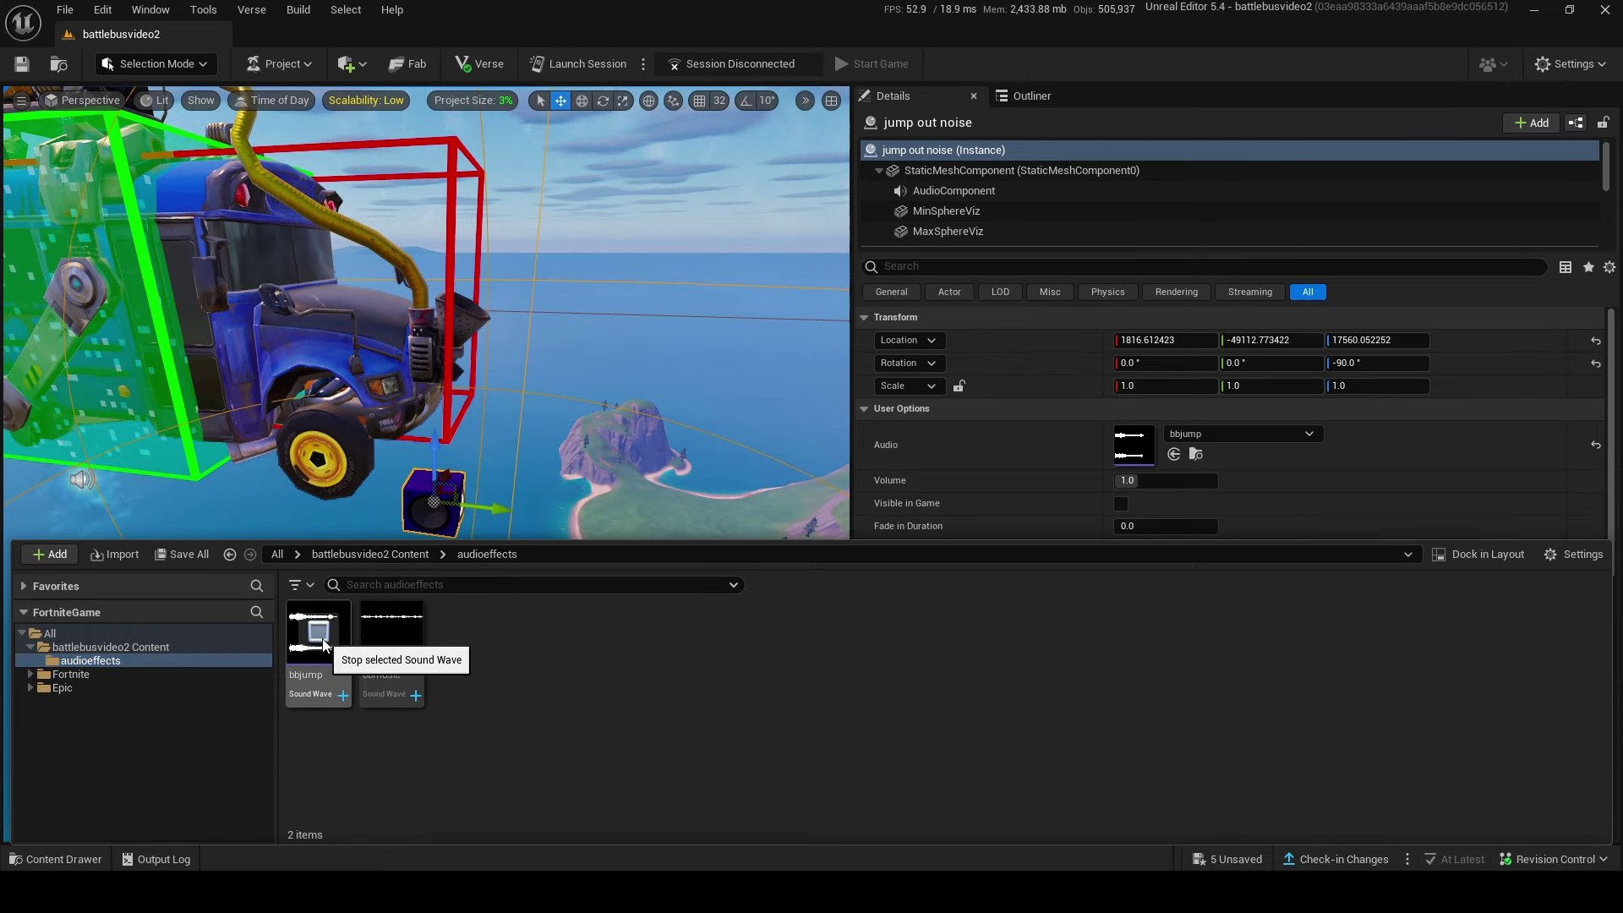
right_click_drag(592, 381, 577, 412)
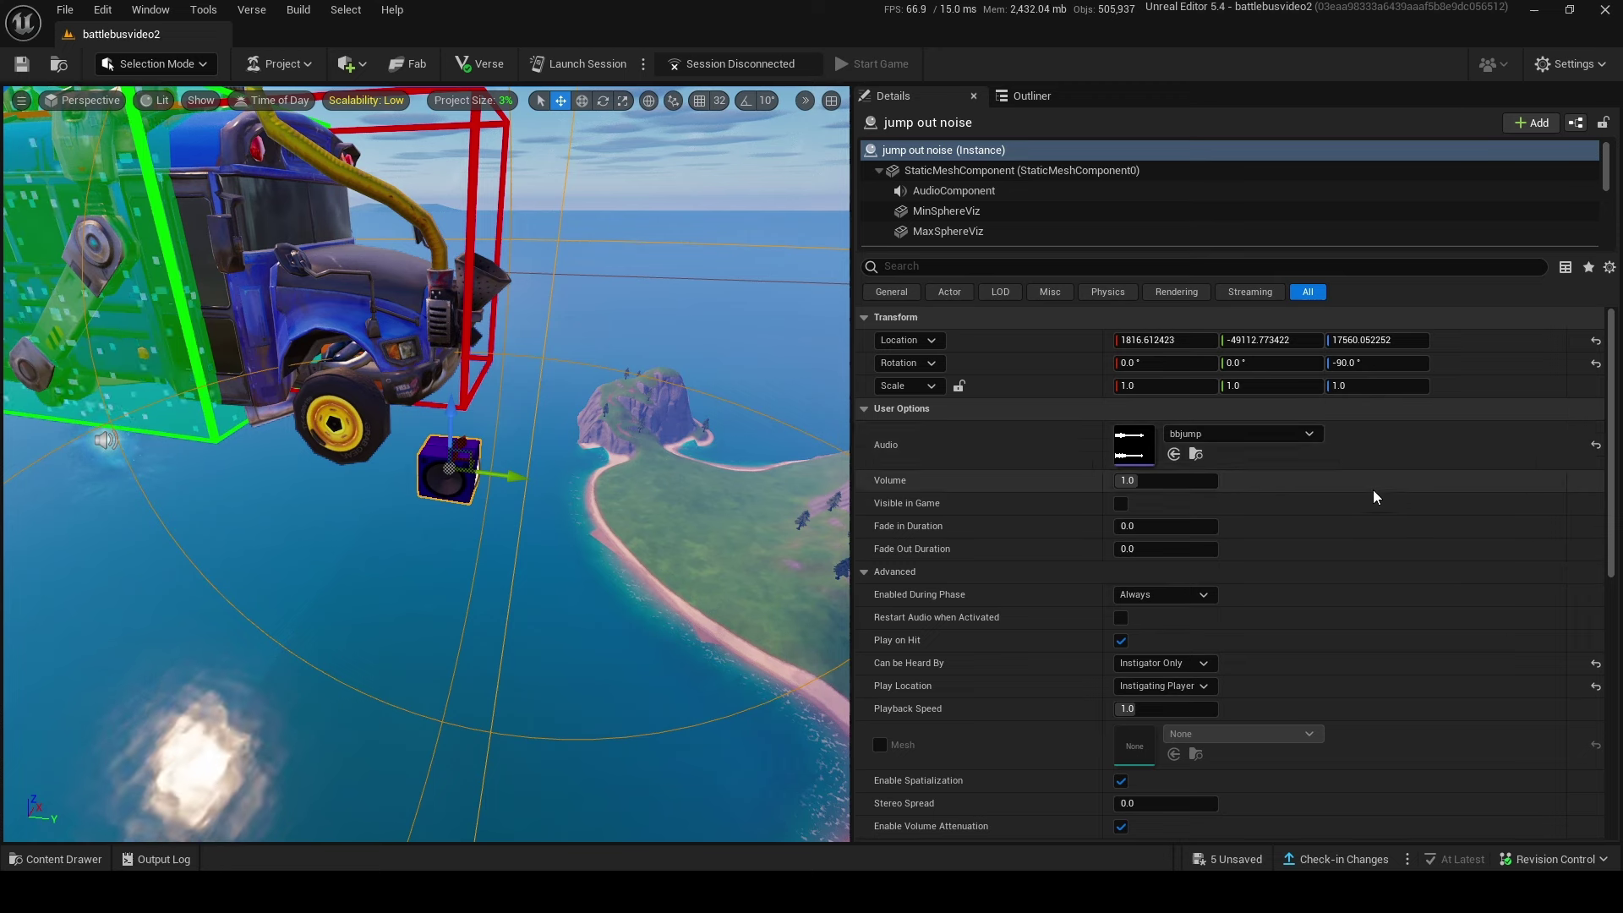
Review the jump out noise's audio options, keeping Can be Heard By on Instigator Only and Play Location on Instigating Player
scroll(1334, 578, "down", 2)
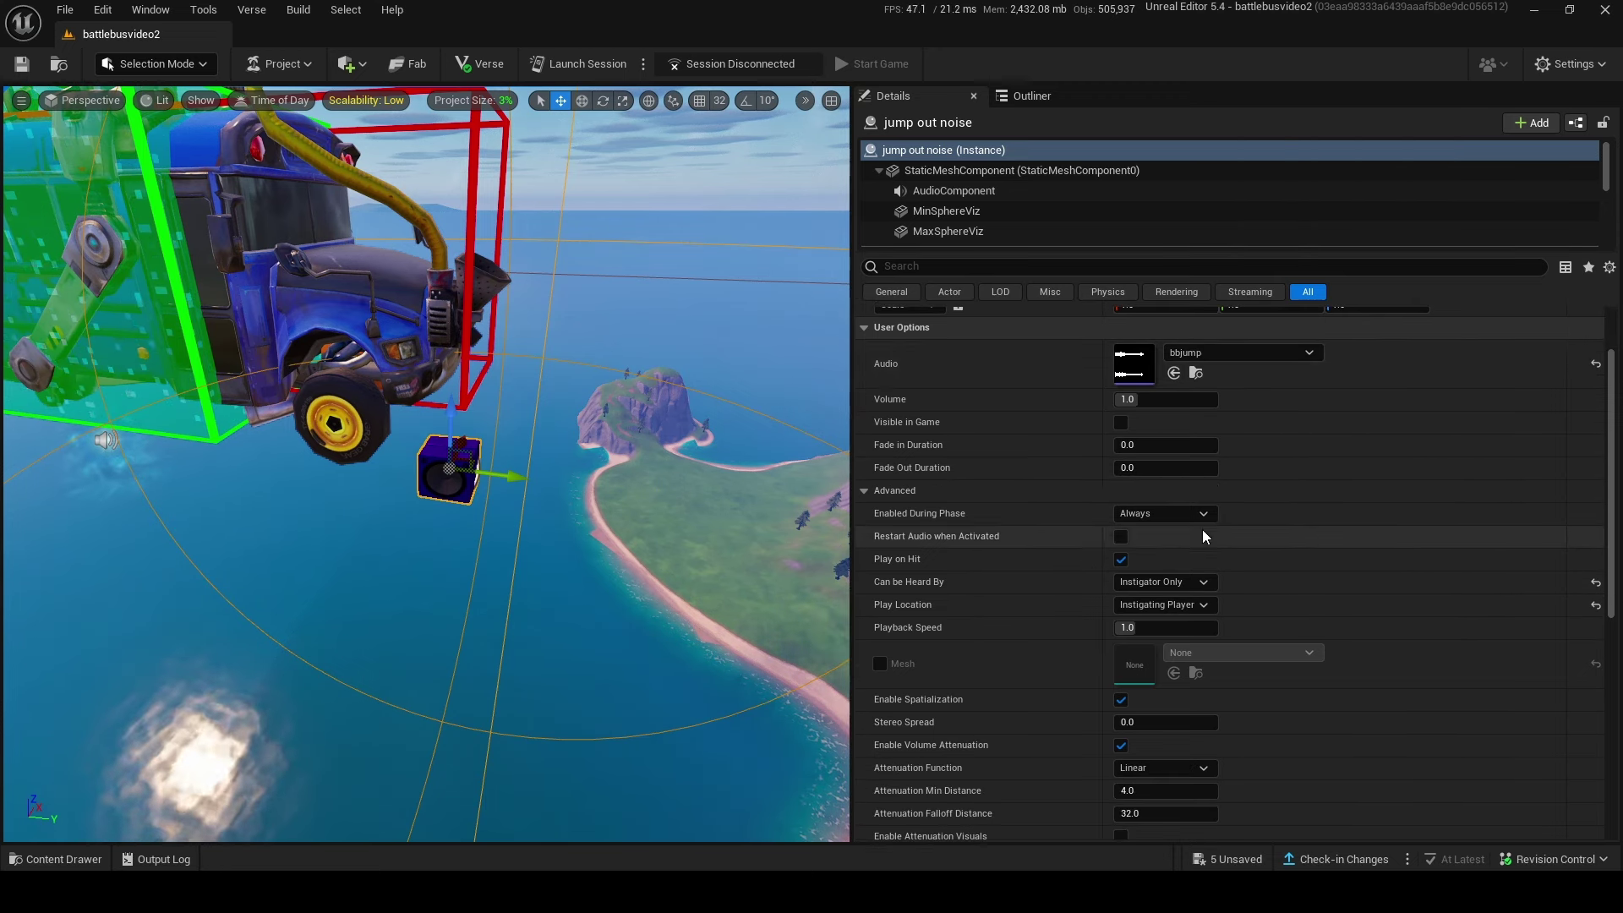
scroll(1184, 582, "down", 1)
left_click(1147, 554)
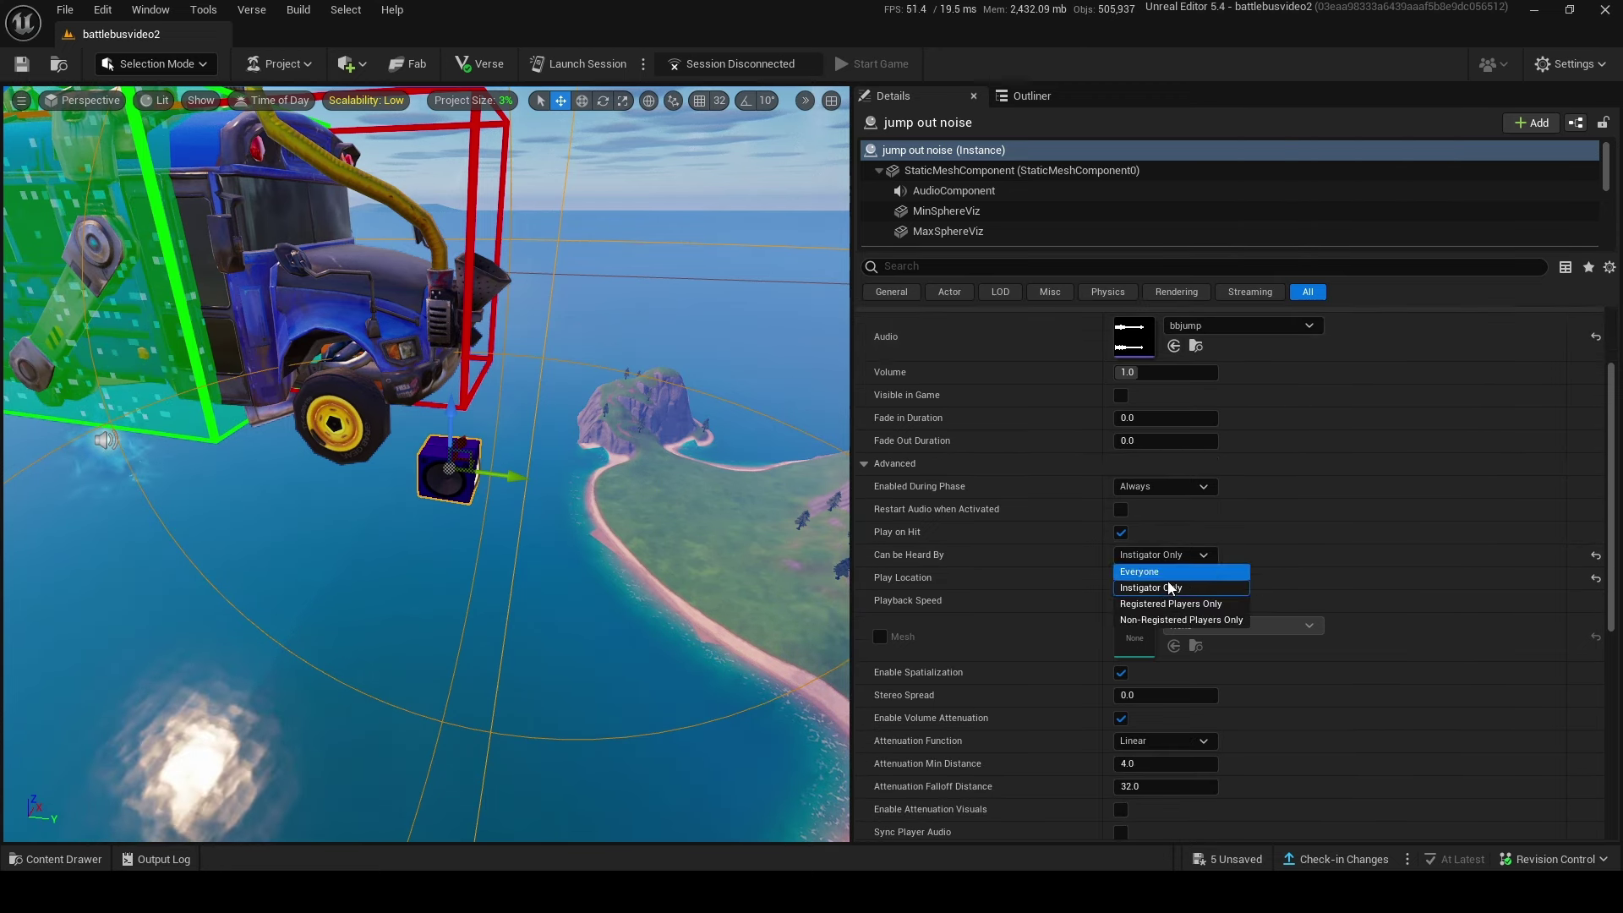
left_click(1163, 585)
left_click(1201, 580)
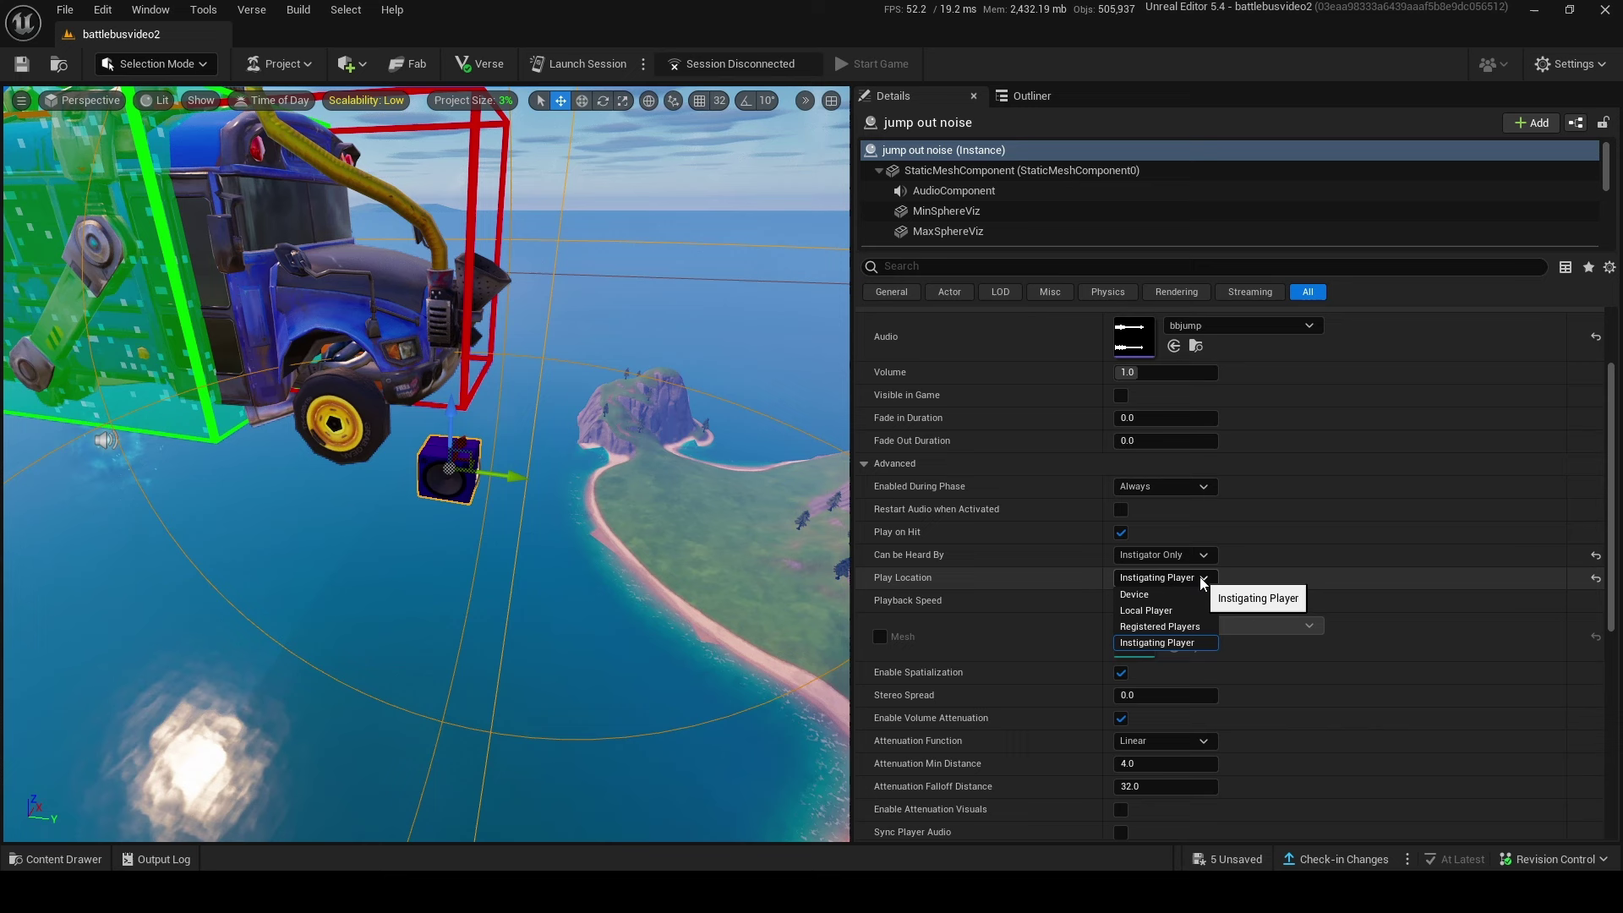
left_click(1156, 643)
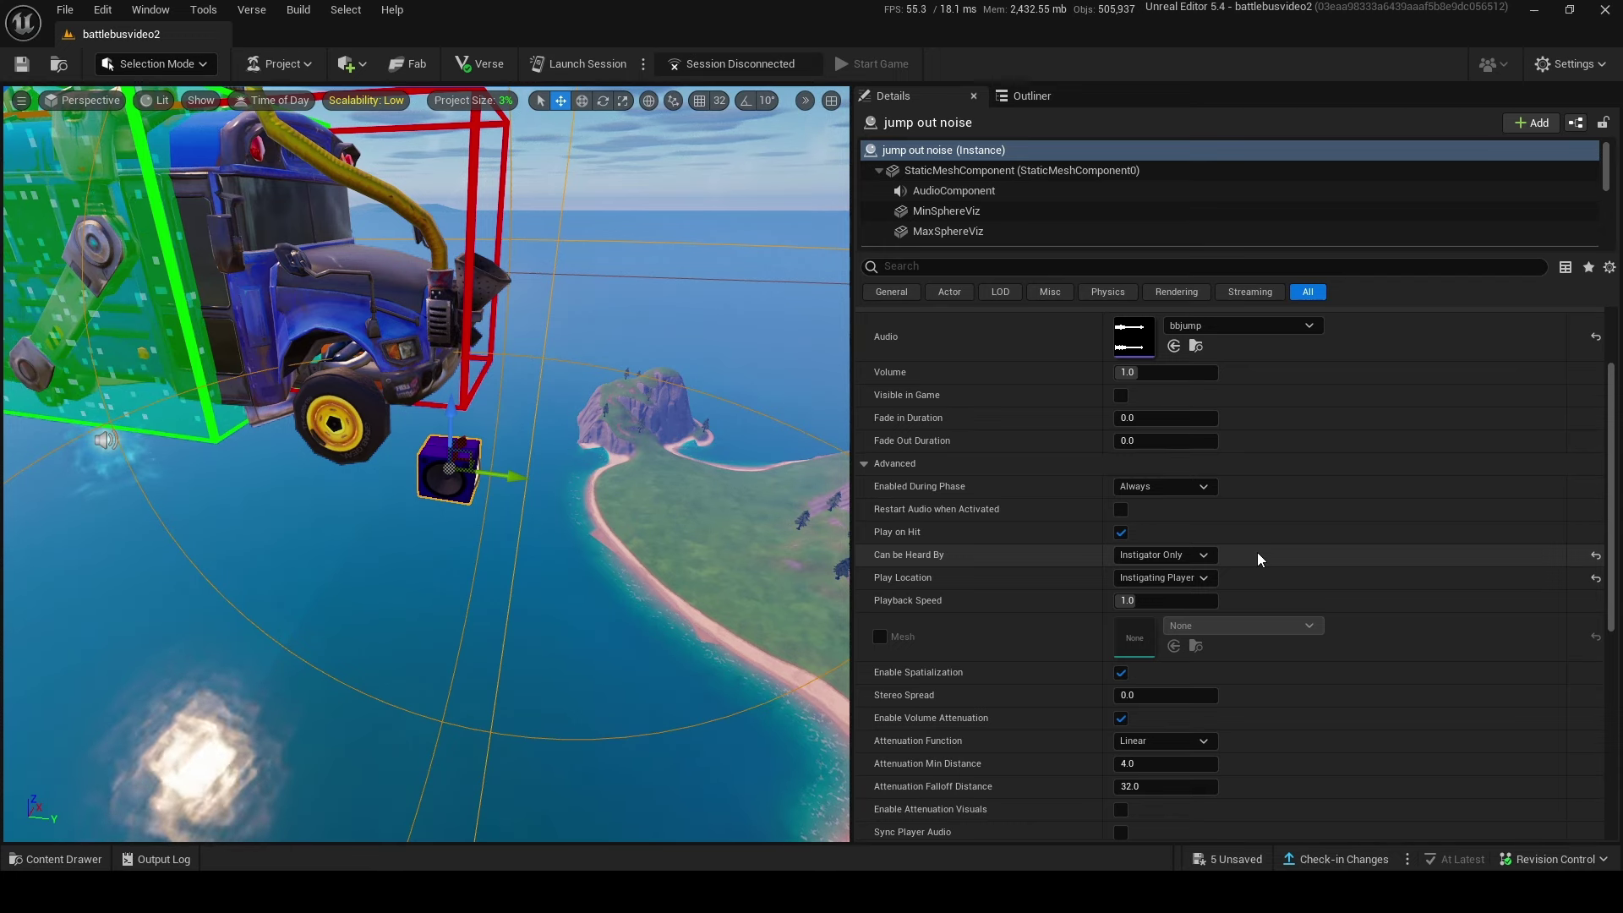
scroll(1406, 613, "down", 2)
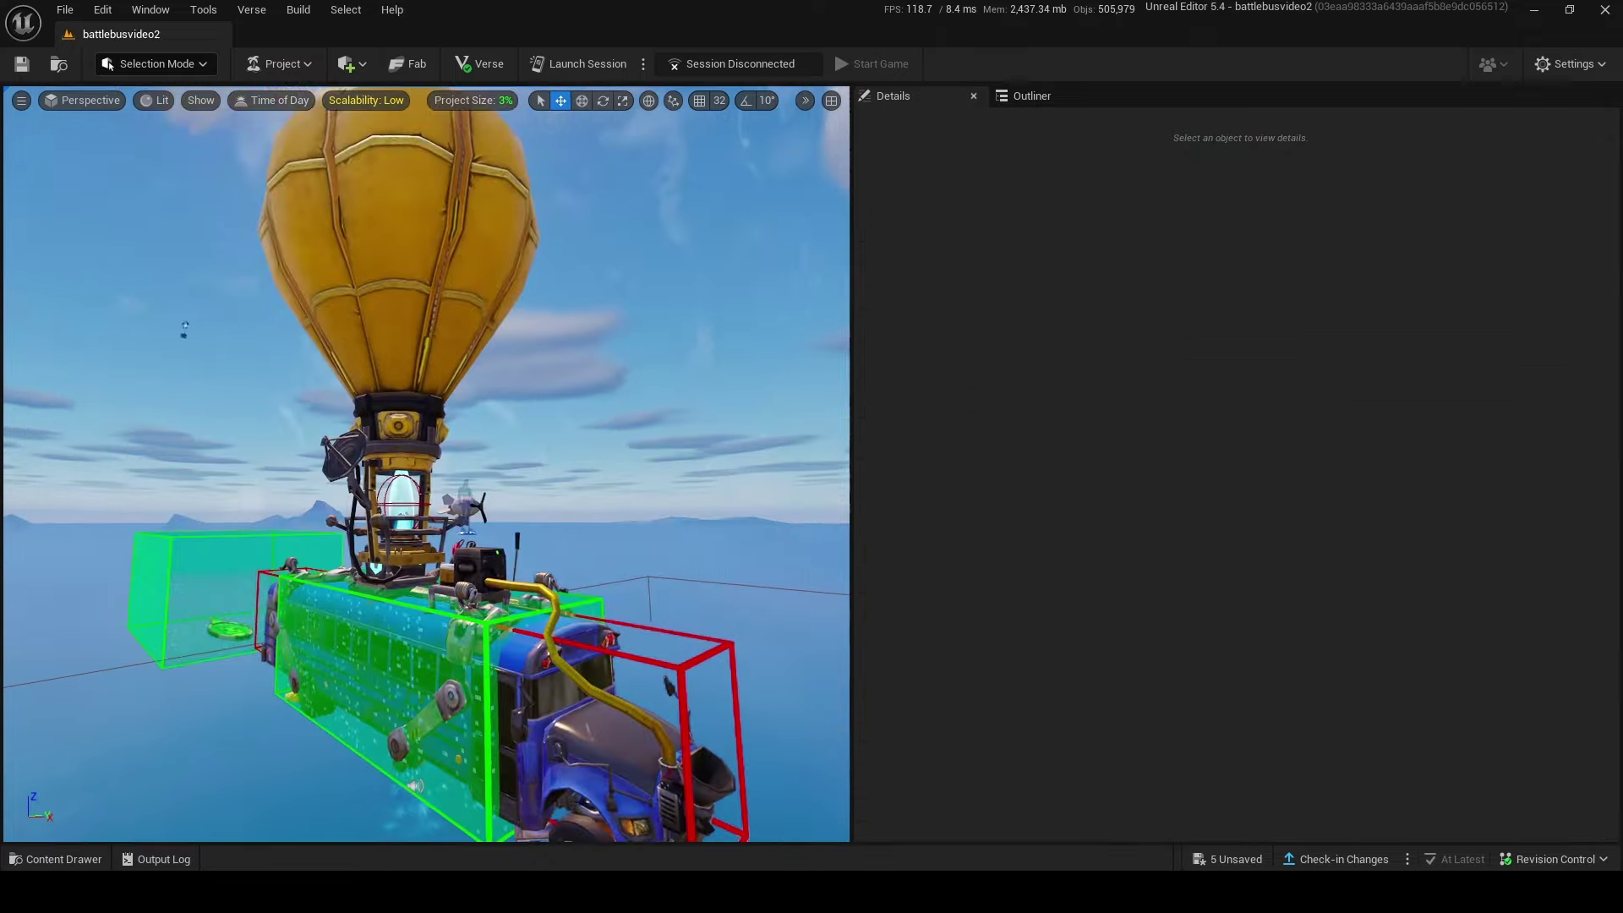
Select the Car PartyBus Ground prop that forms the battle bus body to inspect its details
key("w")
key("s")
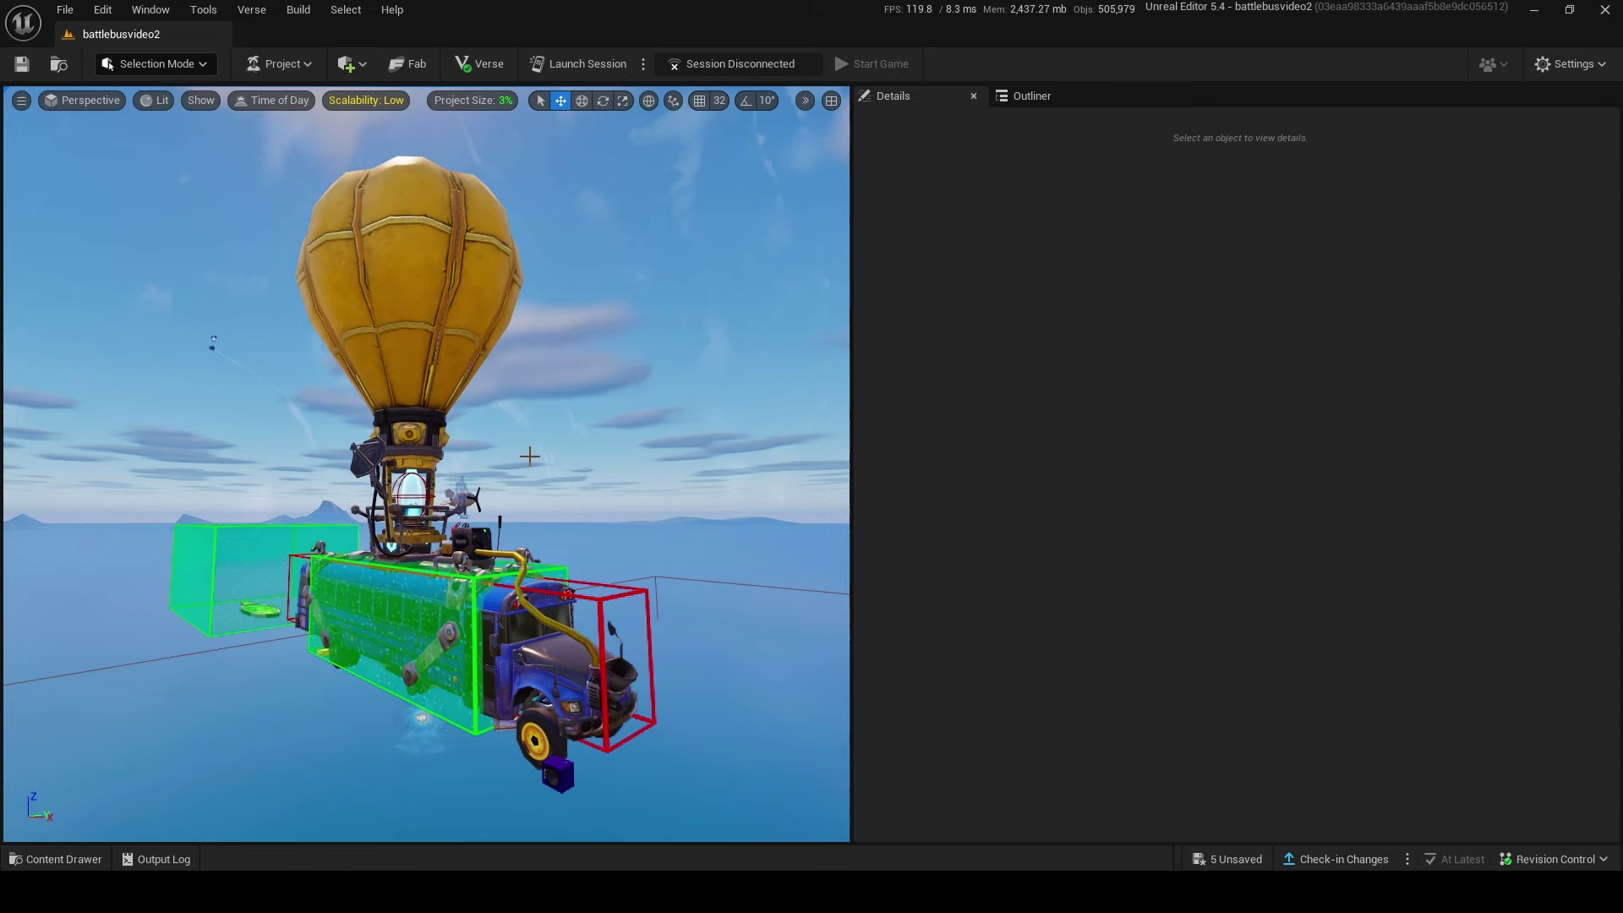
scroll(554, 533, "up", 2)
left_click(579, 610)
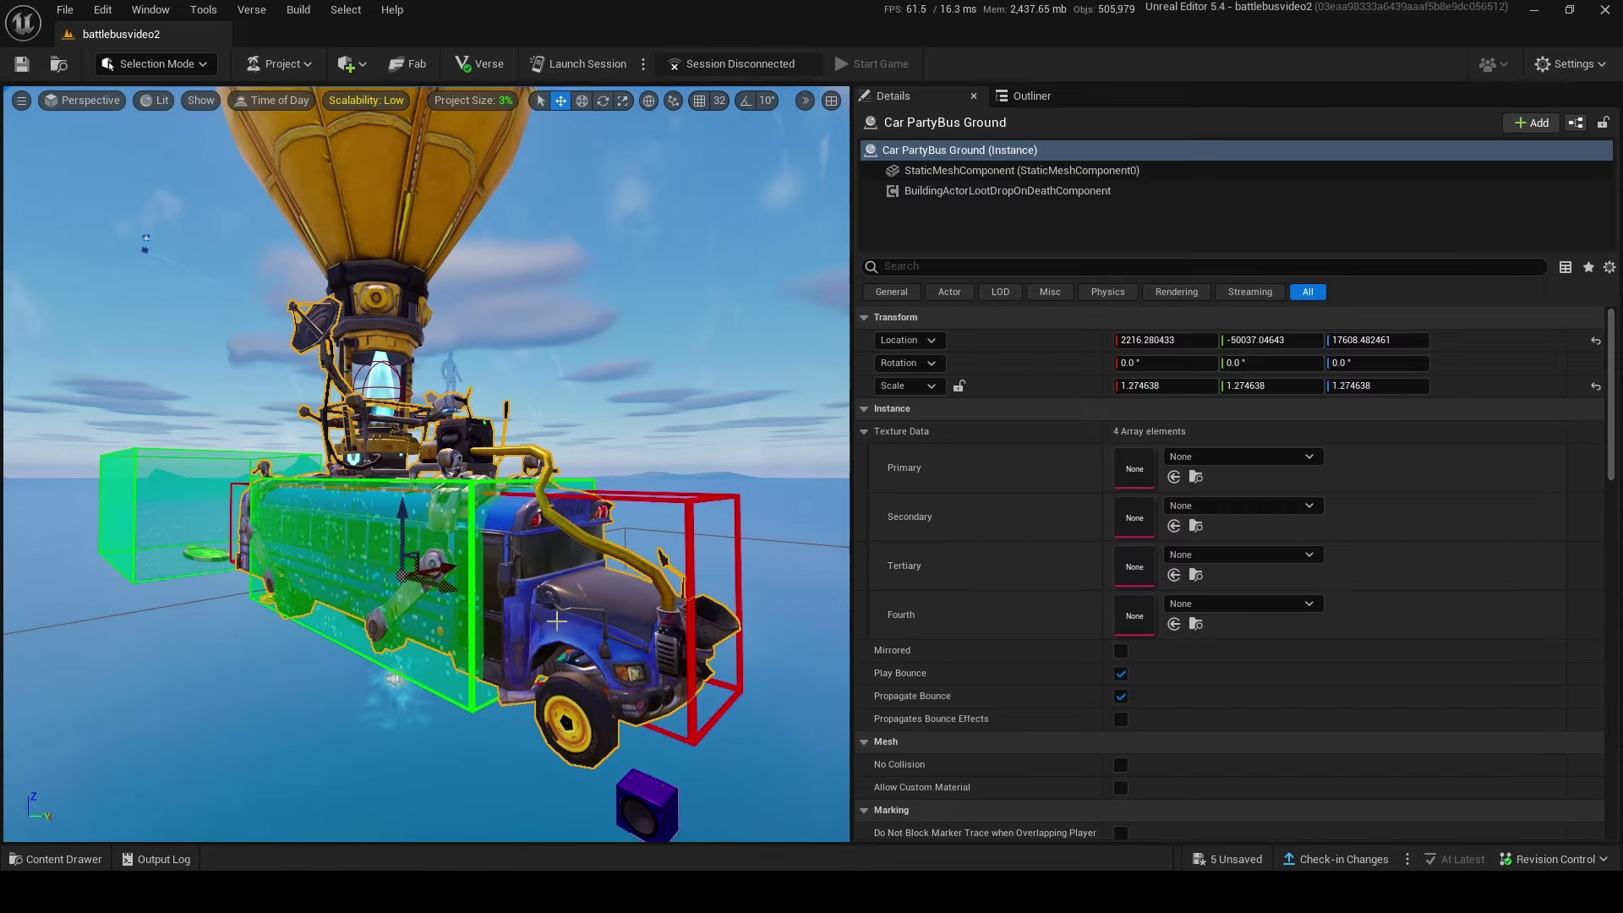
right_click_drag(325, 287, 338, 347)
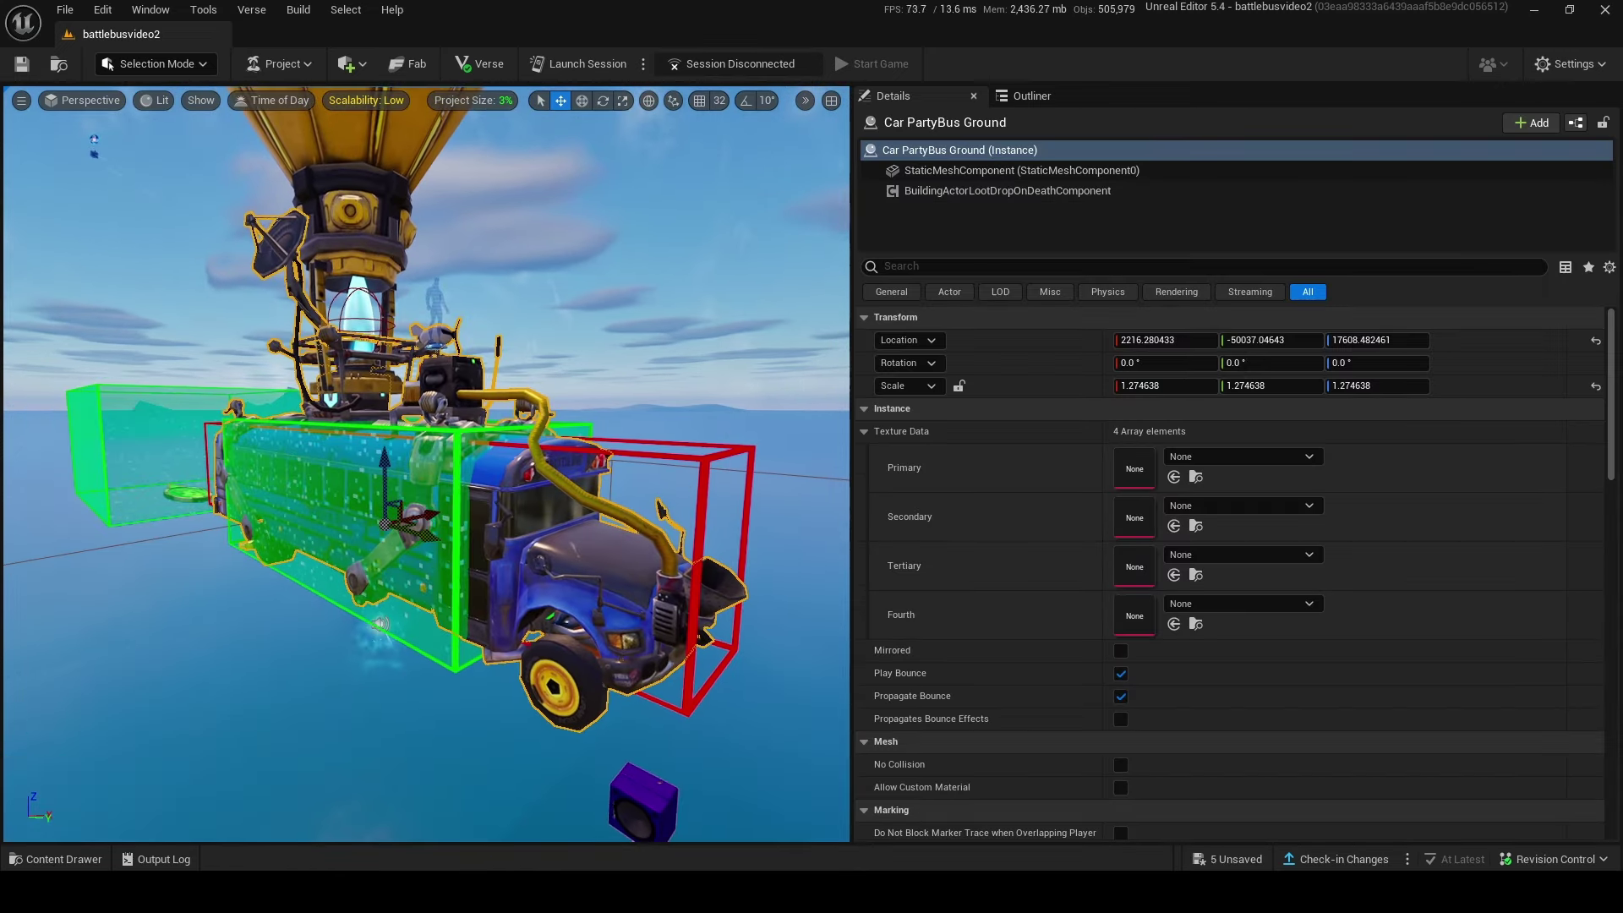
Search the Fortnite content for "party bus" and place a Car PartyBus Ground prop beside the existing bus
left_click(56, 860)
left_click(66, 674)
left_click(516, 583)
type("party bus")
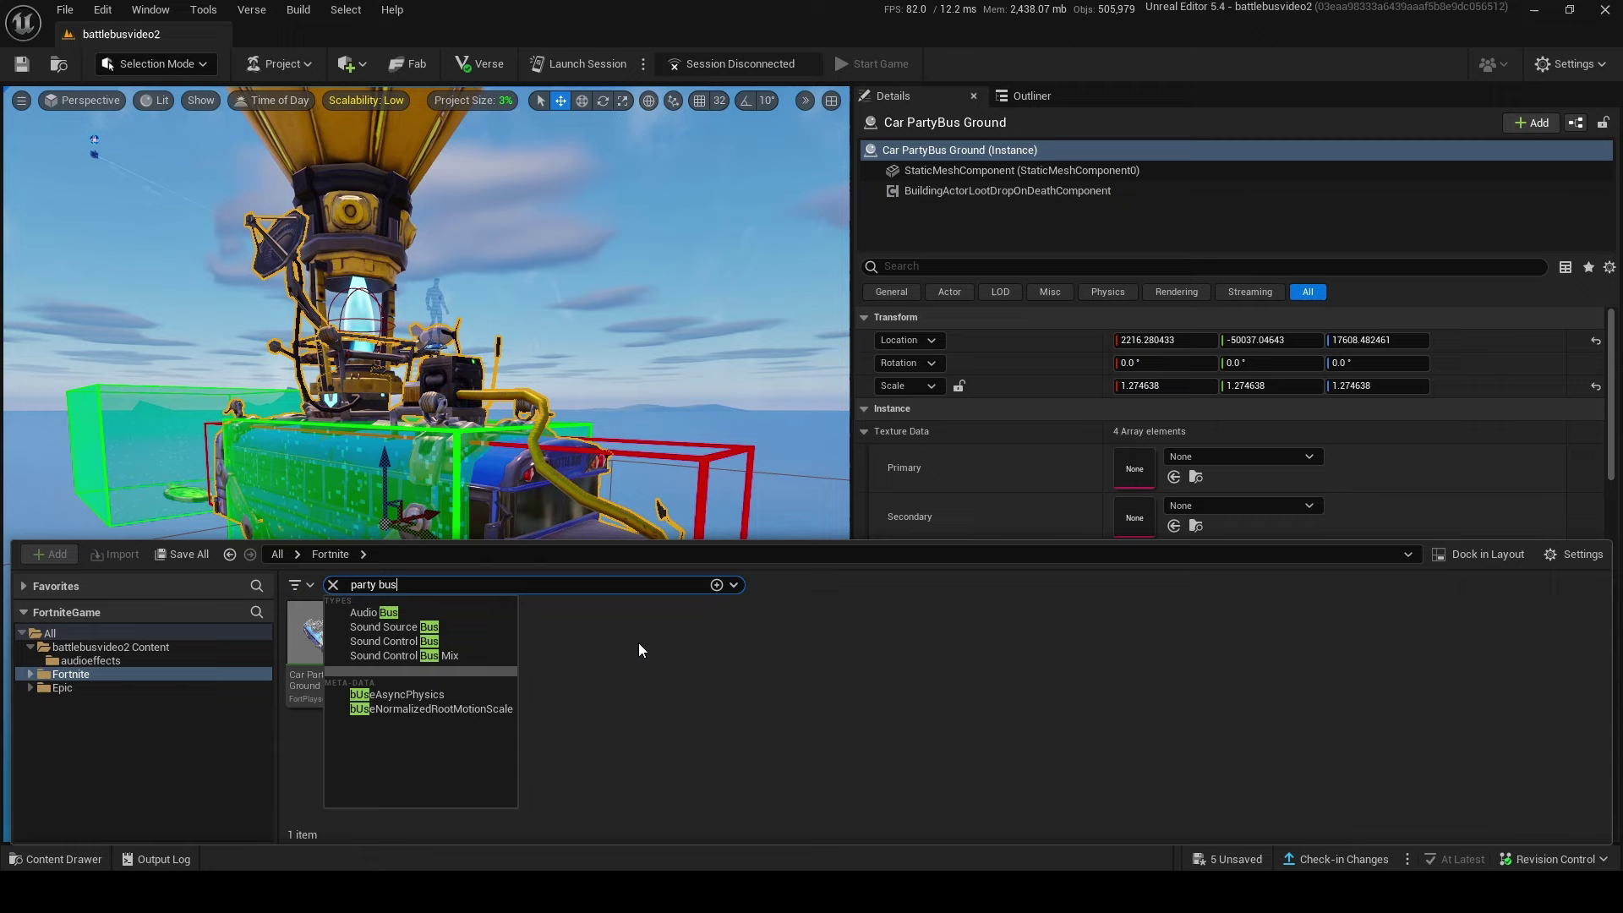
left_click(637, 650)
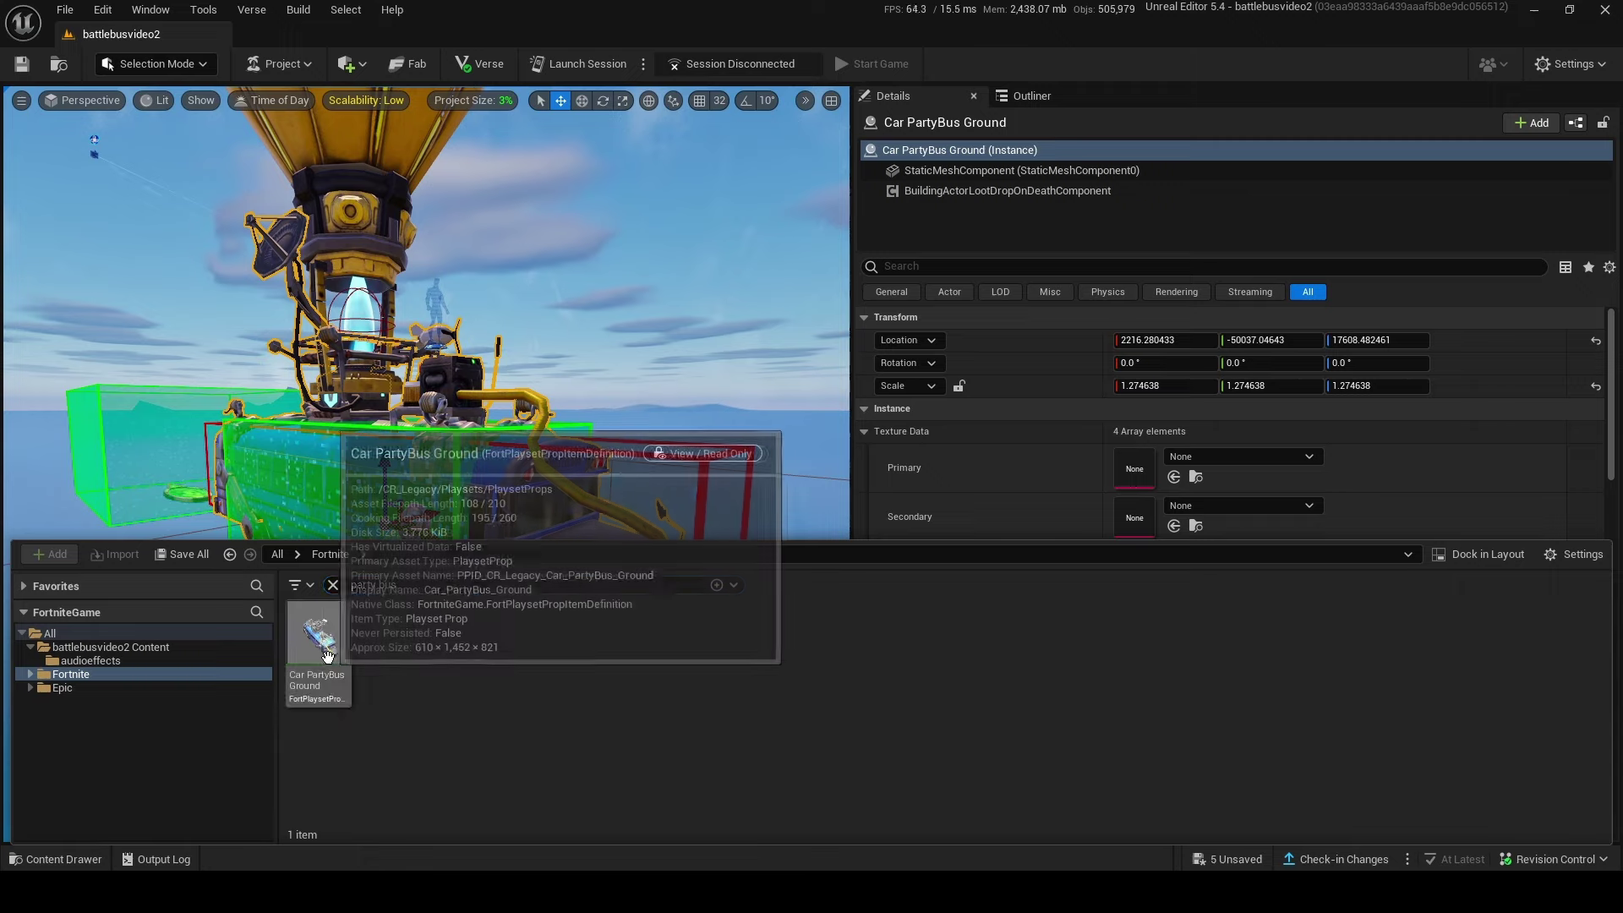
left_click_drag(323, 647, 219, 541)
mouse_move(478, 585)
right_mouse_down()
mouse_move(507, 567)
mouse_move(478, 532)
mouse_move(478, 585)
right_mouse_up()
Inspect the Airborne Hoverplatform A and Airborne Balloon A props above the bus, and compare the assembled bus with the new one
left_click(630, 409)
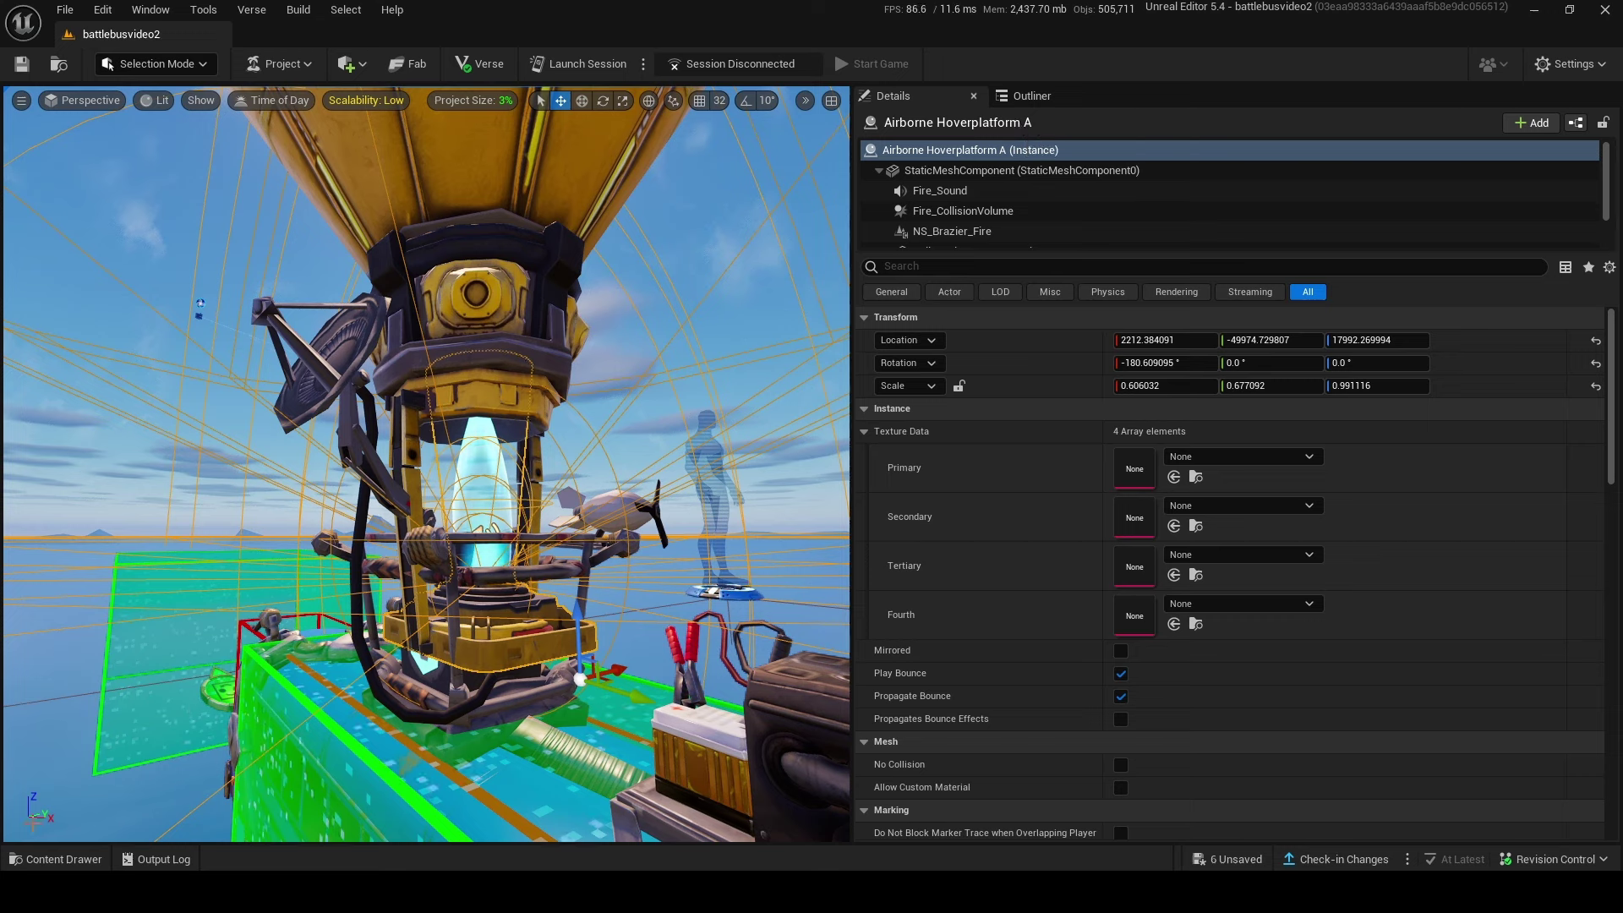
left_click(44, 859)
right_click_drag(454, 353, 454, 272)
left_click(454, 353)
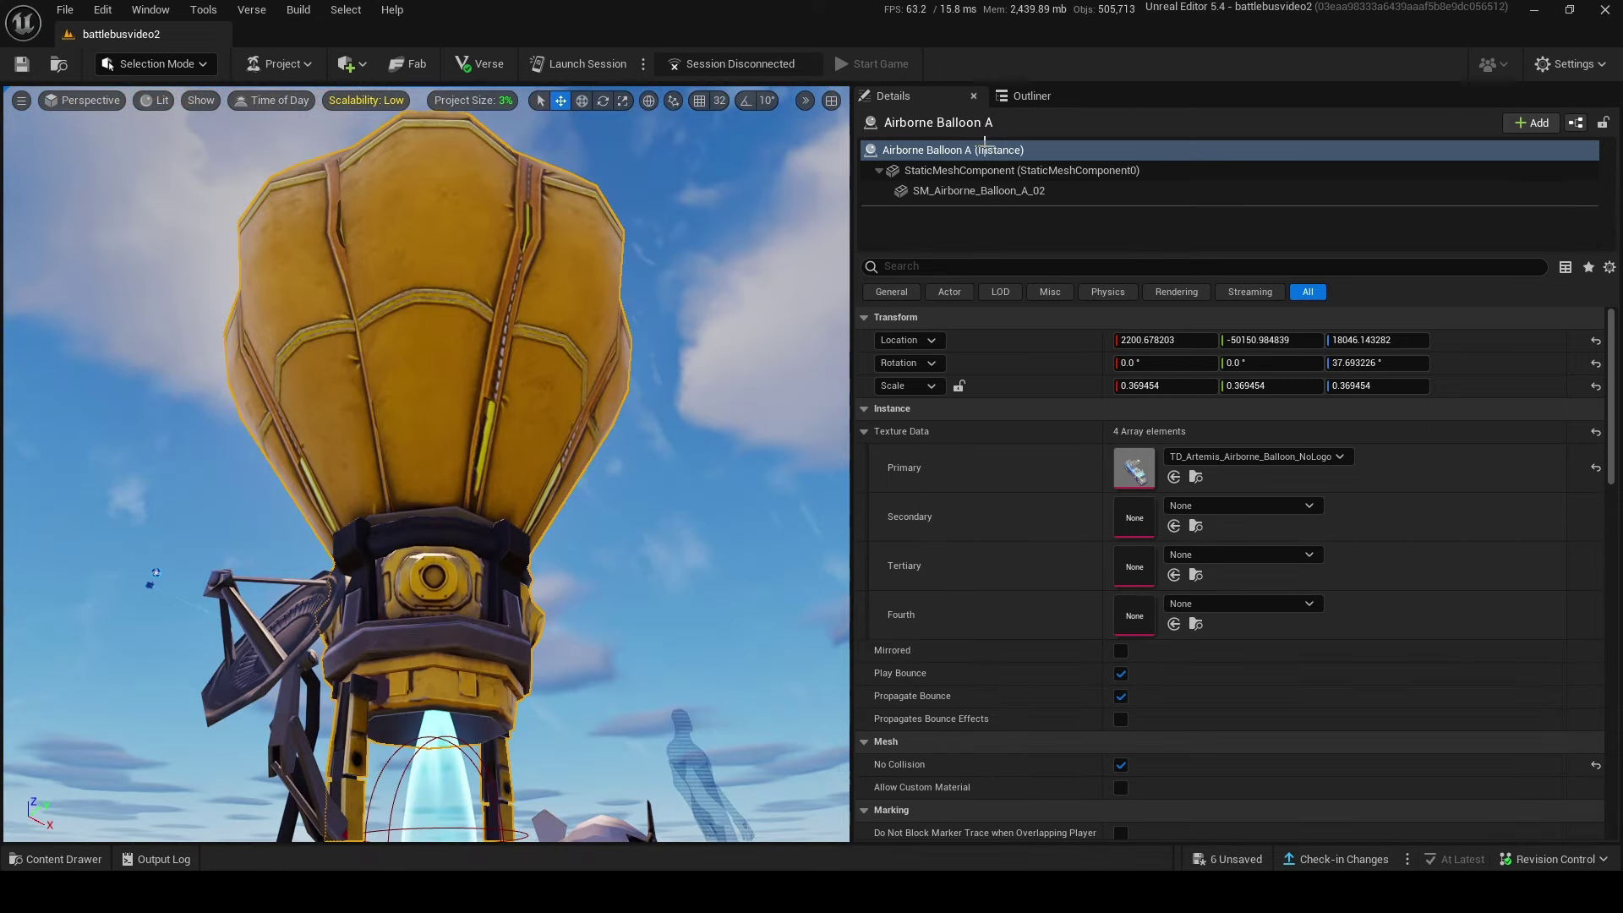
right_click_drag(713, 177, 423, 347)
key("s")
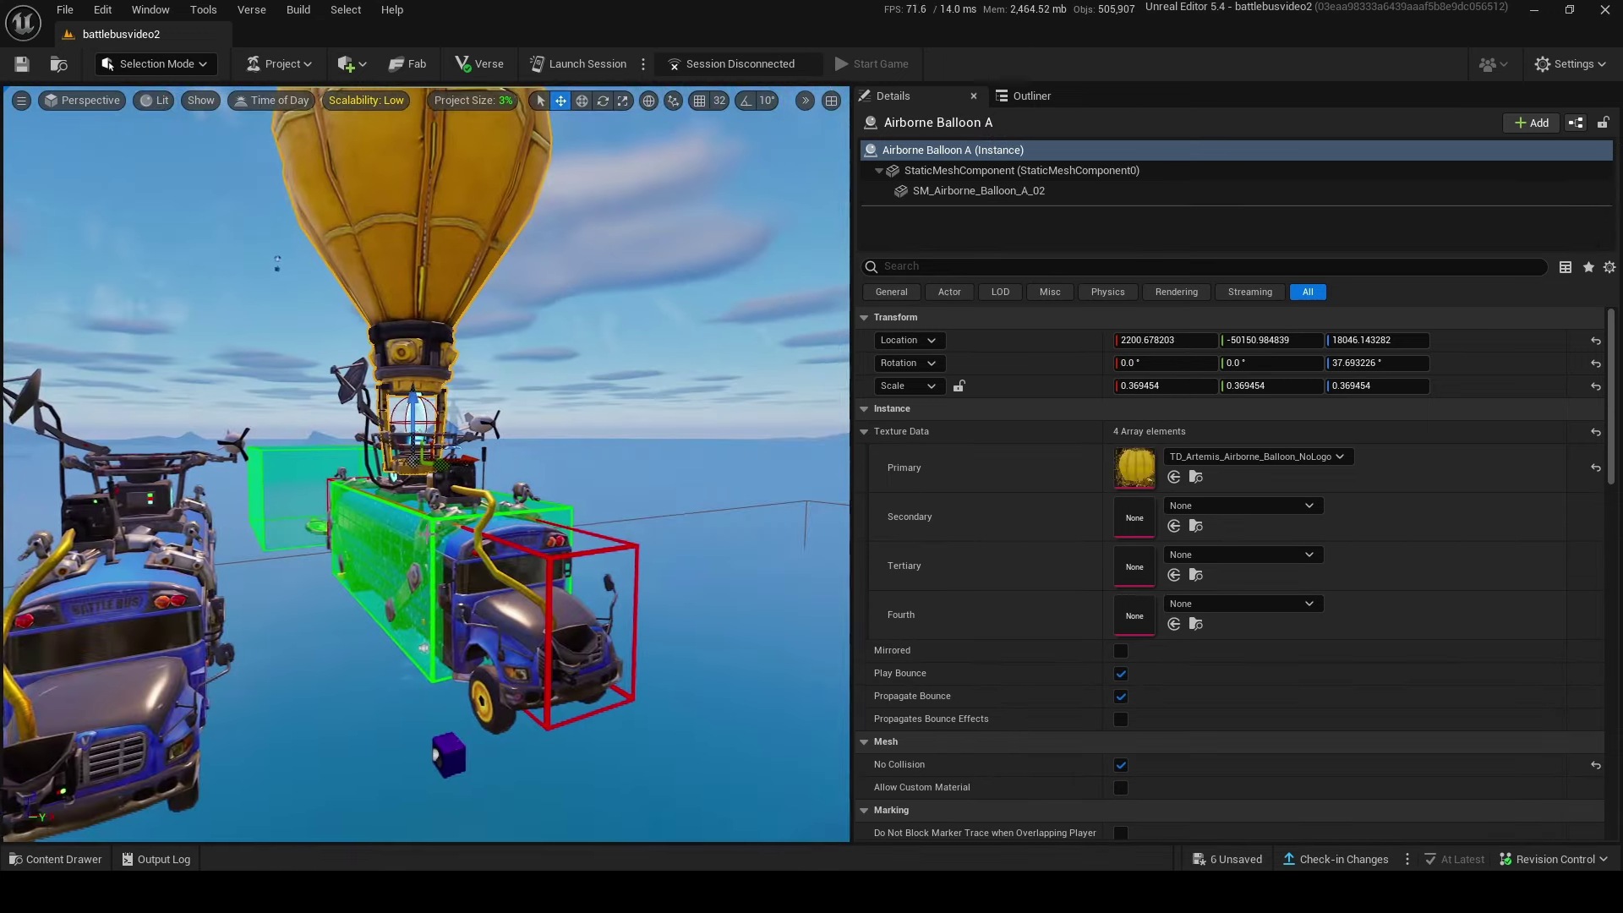
key("a")
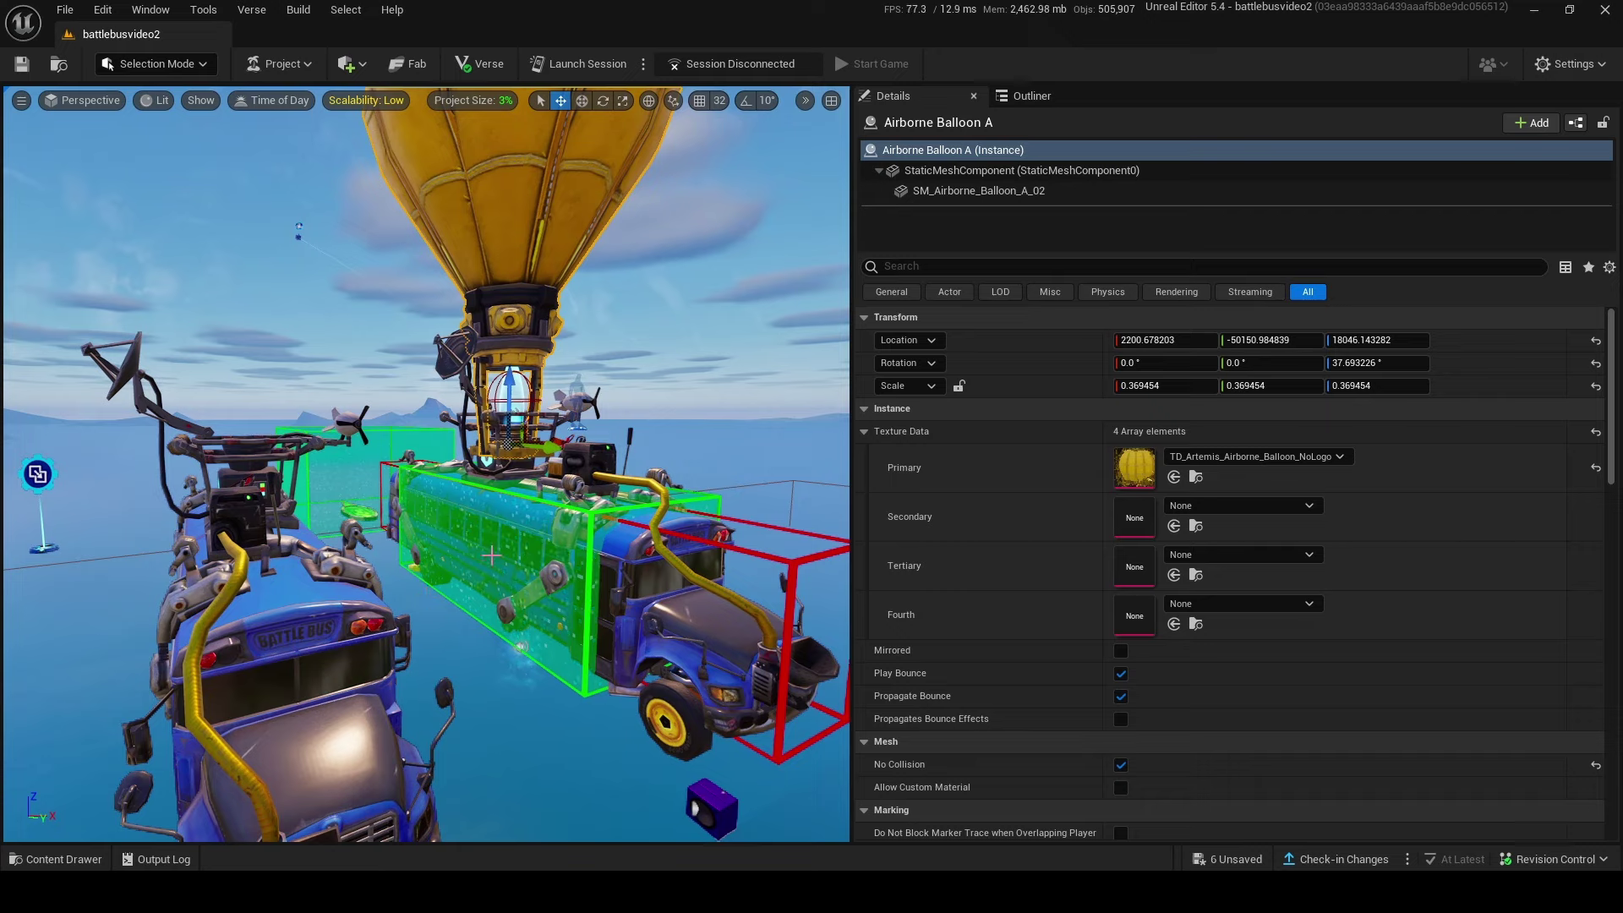